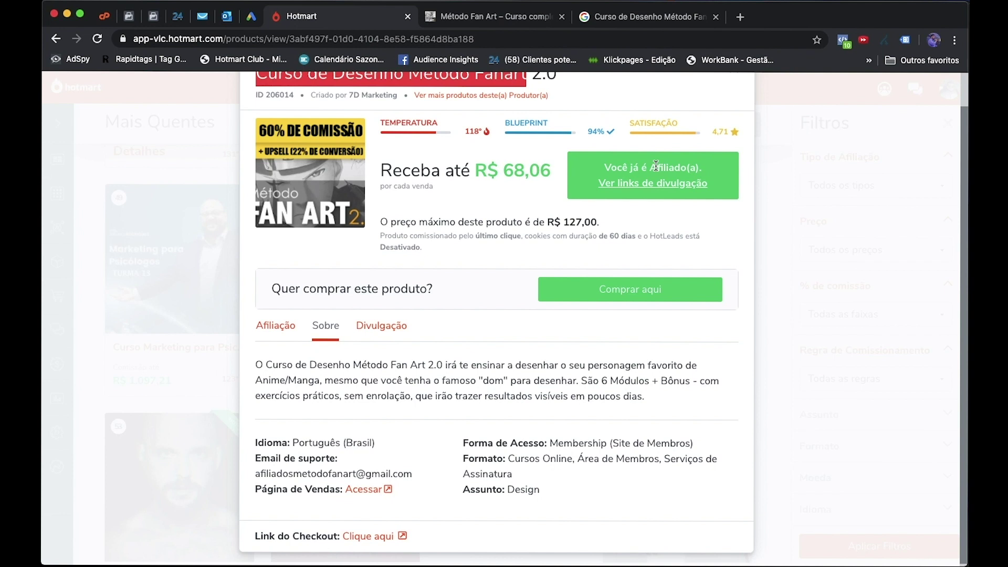
Open the Fanart course's promotion links from its product page, and go to the list of products with affiliate status.
{"action": "left_click", "coordinate": [652, 184]}
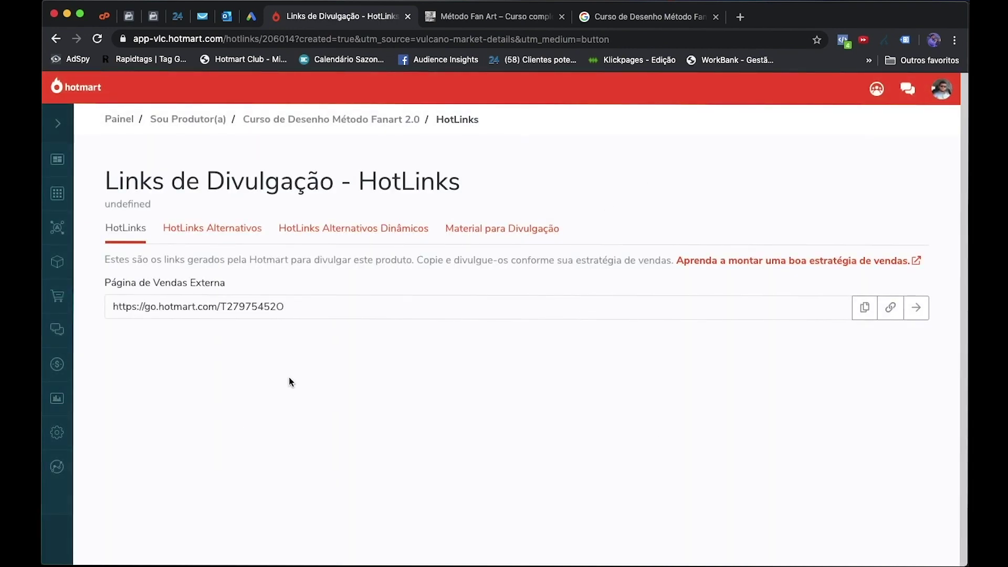
{"action": "mouse_move", "coordinate": [58, 261]}
{"action": "left_click", "coordinate": [117, 262]}
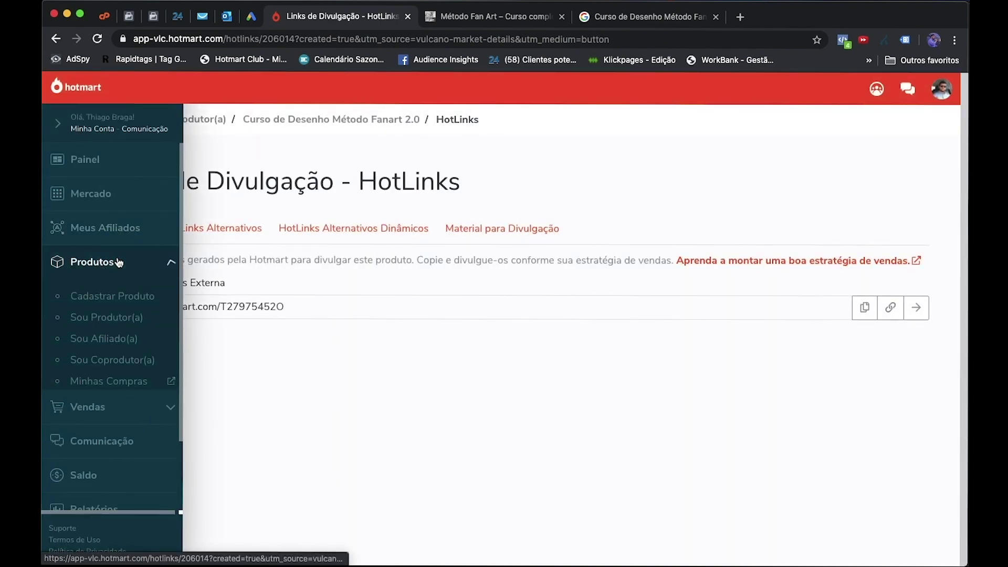
{"action": "left_click", "coordinate": [121, 338]}
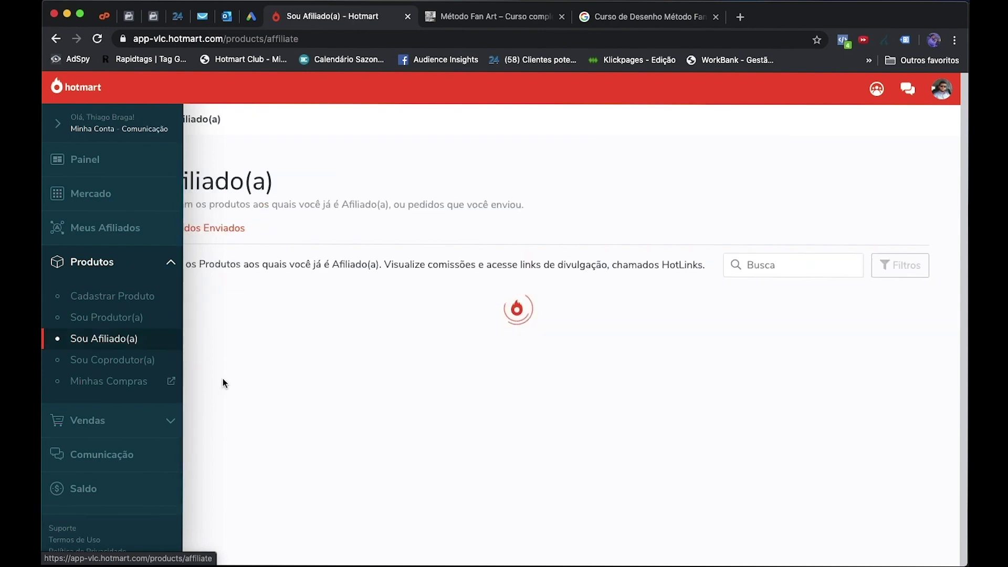
Open Curso de Desenho Método Fanart 2.0 from the affiliate products, view its alternative HotLinks and return to the main HotLinks.
{"action": "scroll", "coordinate": [342, 440], "scroll_direction": "down", "scroll_amount": 6}
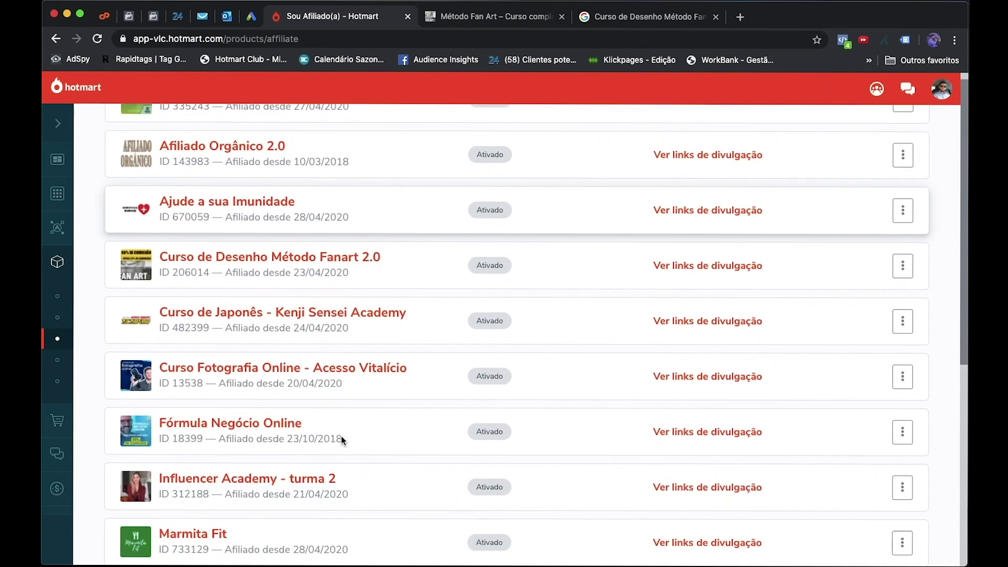
{"action": "scroll", "coordinate": [342, 440], "scroll_direction": "up", "scroll_amount": 5}
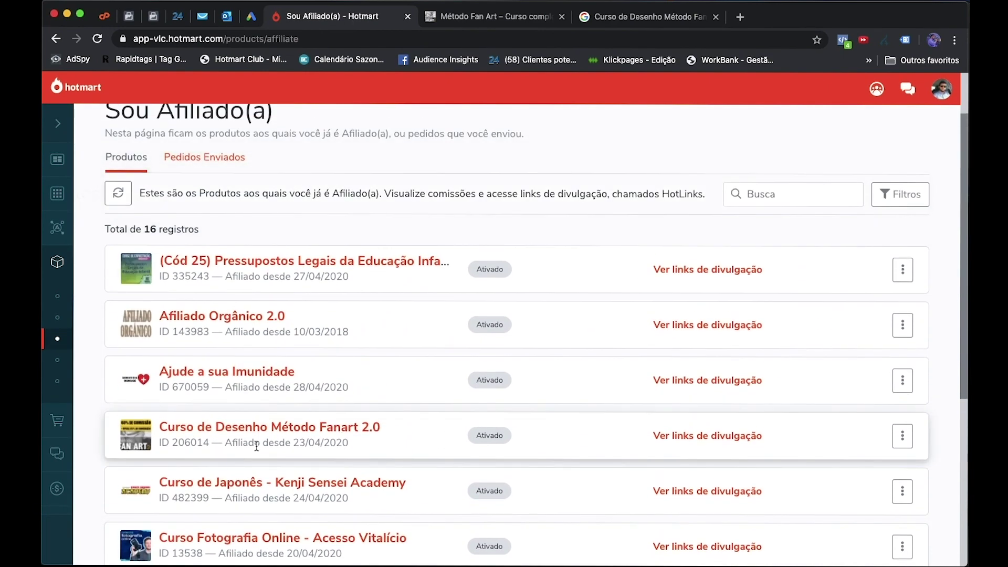
{"action": "left_click", "coordinate": [205, 431]}
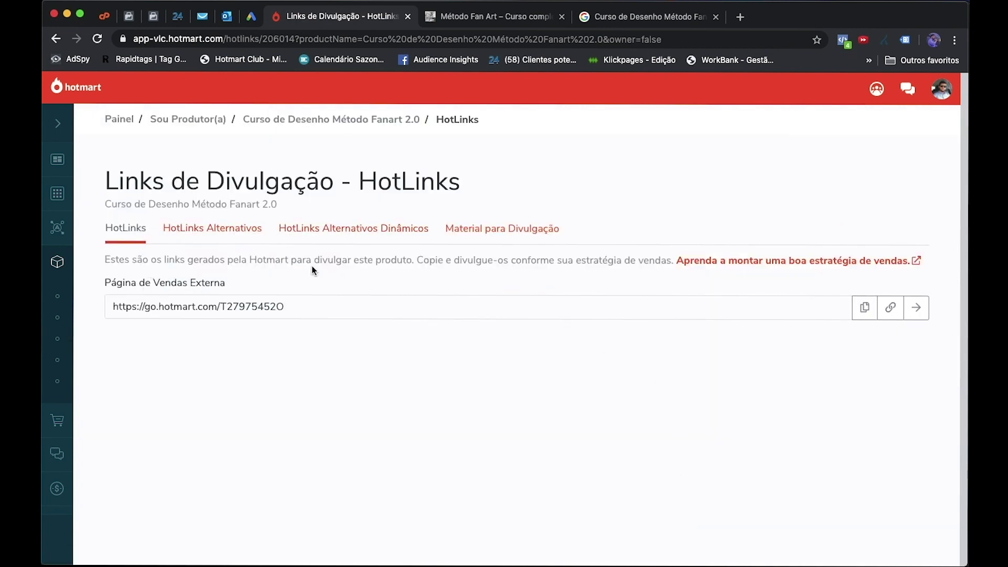
{"action": "left_click", "coordinate": [228, 231]}
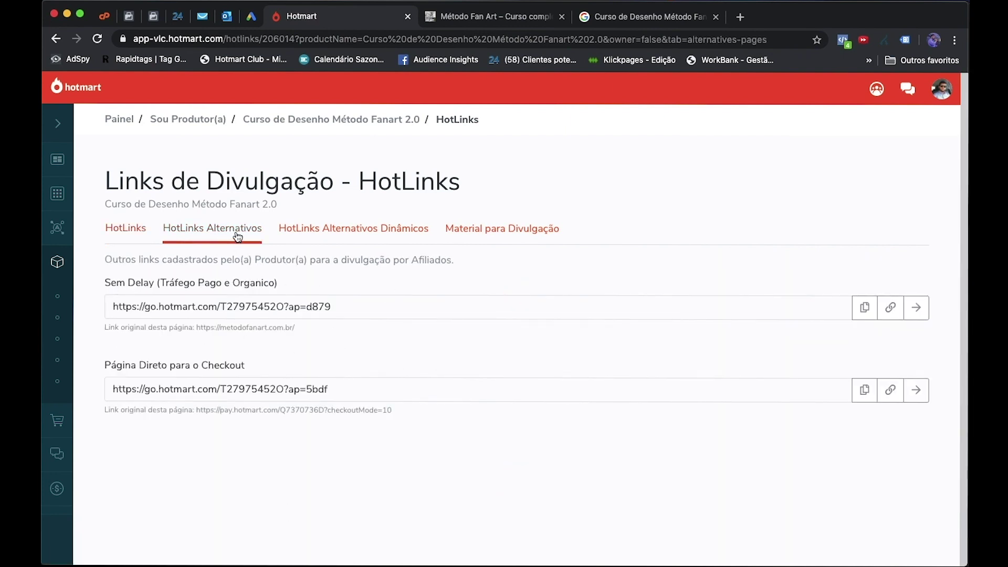
{"action": "left_click", "coordinate": [138, 230]}
Switch to the Word notes and highlight the heading "Criar conversão" and the line "Colocar rastreio na Hotmart" below it.
{"action": "key", "text": "super+Tab"}
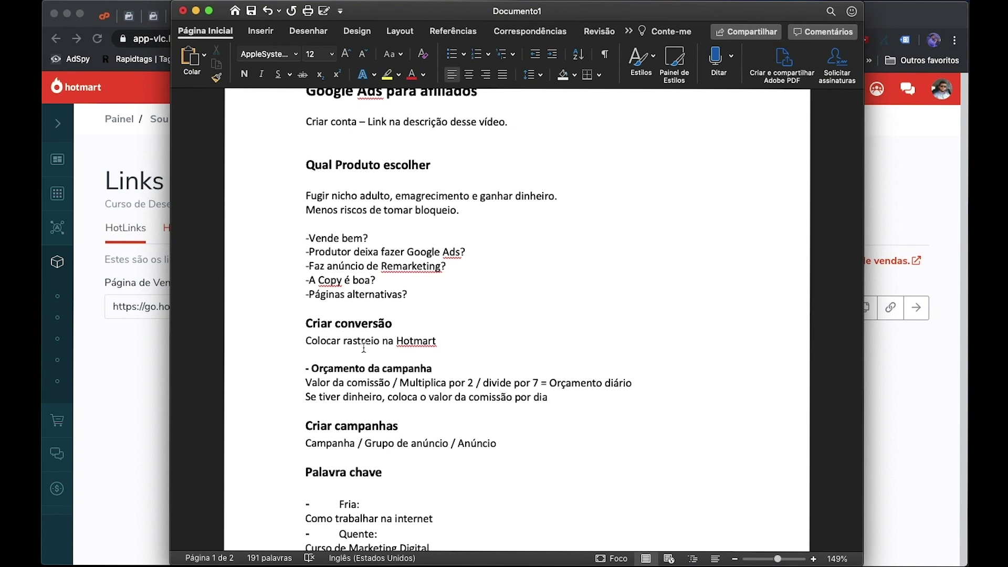
{"action": "scroll", "coordinate": [364, 348], "scroll_direction": "down", "scroll_amount": 2}
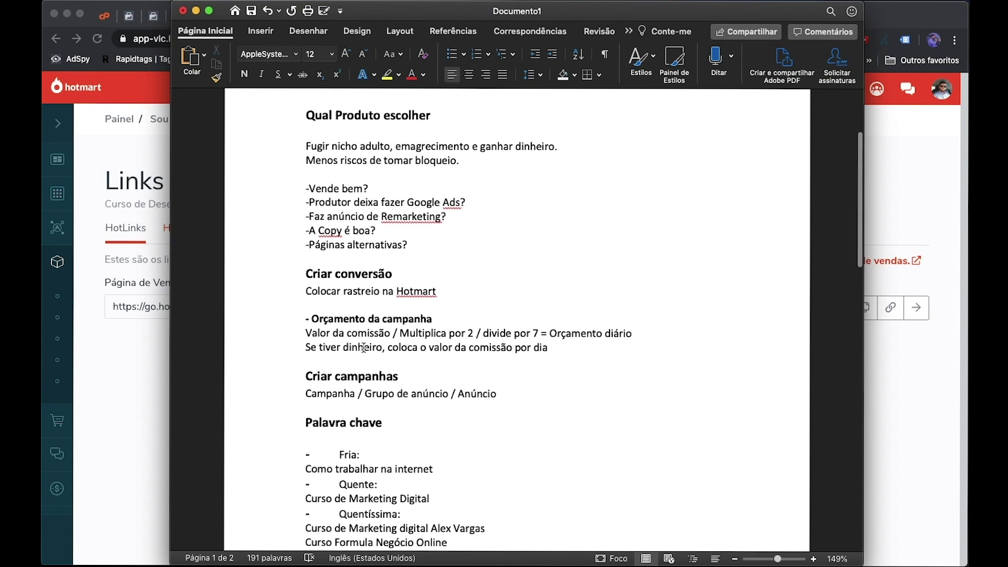
{"action": "triple_click", "coordinate": [334, 273]}
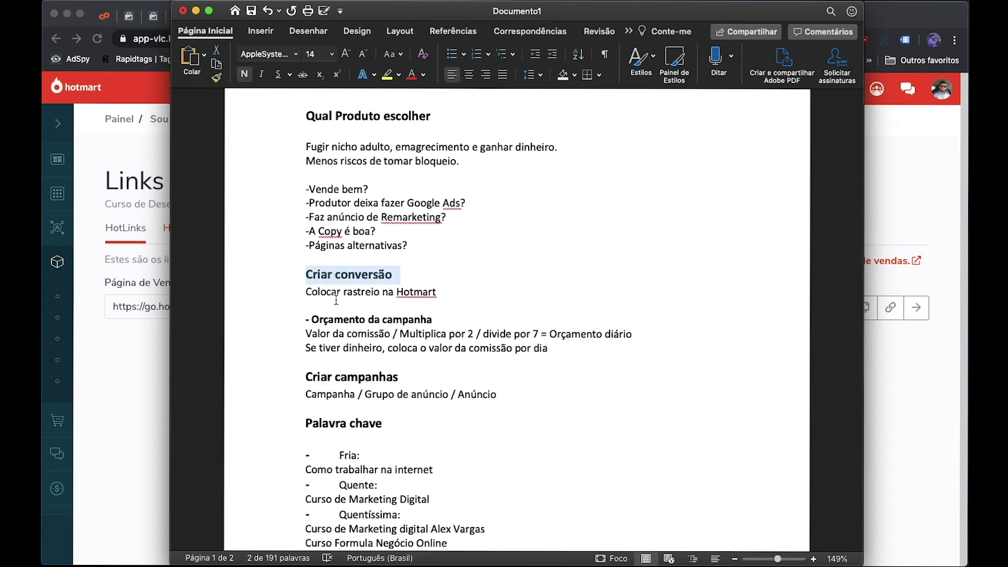
{"action": "triple_click", "coordinate": [334, 293]}
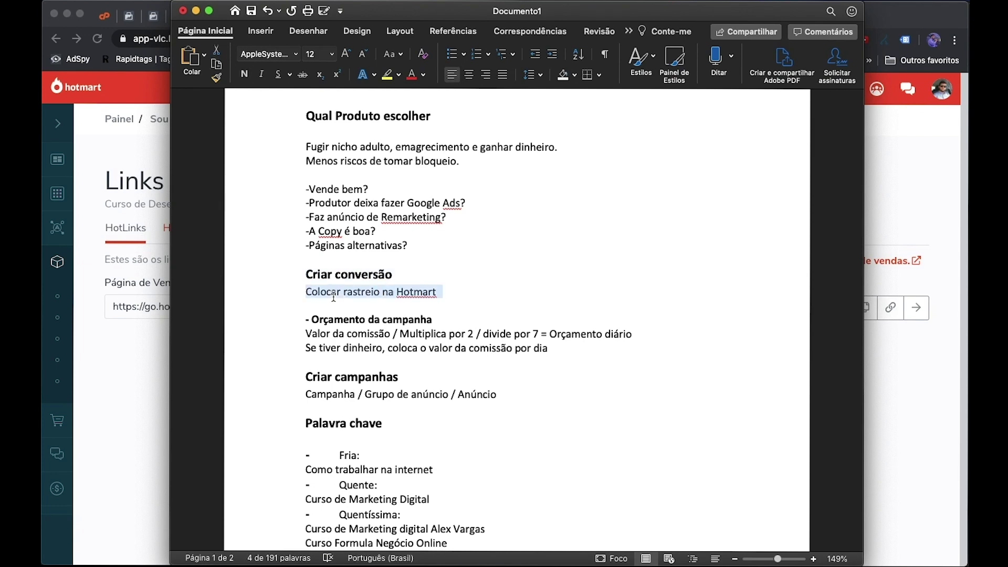
Switch to Google Ads in the browser and start a new website conversion action from the conversions page.
{"action": "left_click", "coordinate": [135, 359]}
{"action": "key", "text": "ctrl+shift+Tab"}
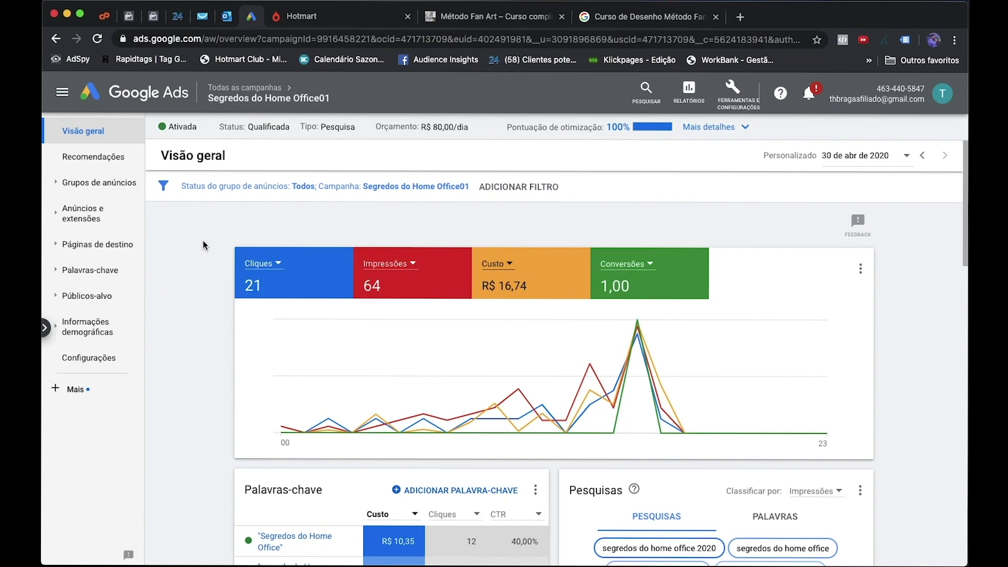
{"action": "left_click", "coordinate": [733, 93]}
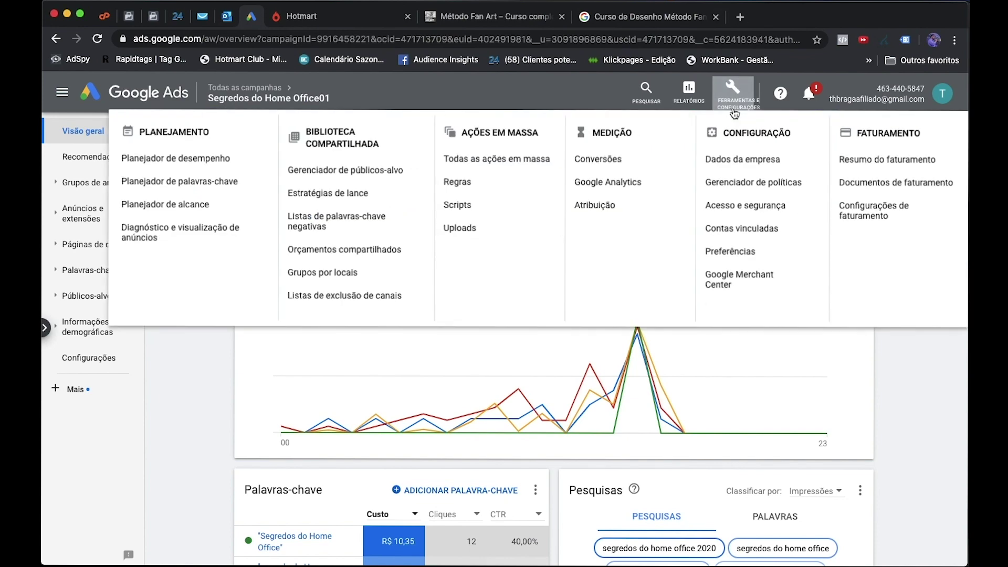
{"action": "left_click", "coordinate": [604, 160]}
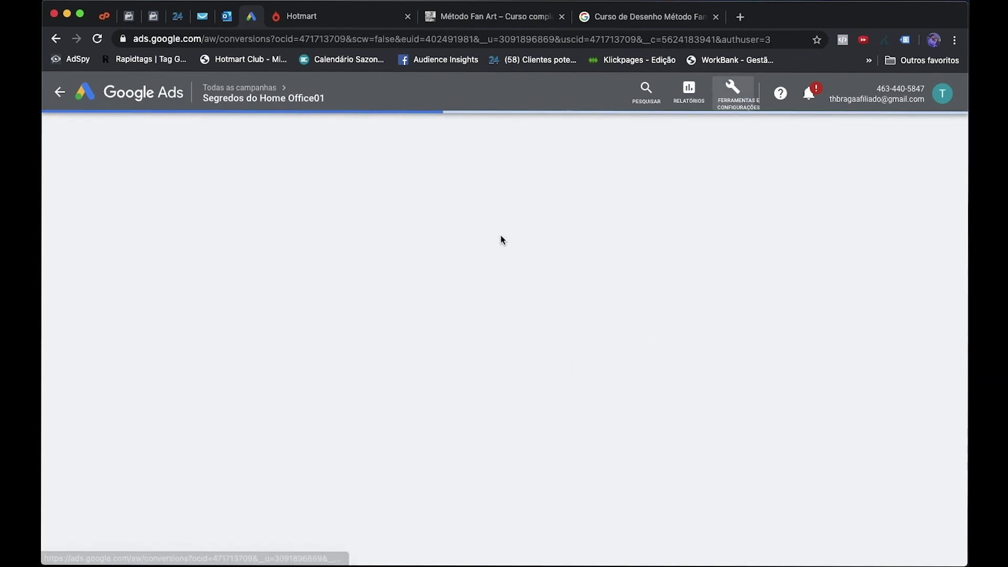
{"action": "left_click", "coordinate": [170, 163]}
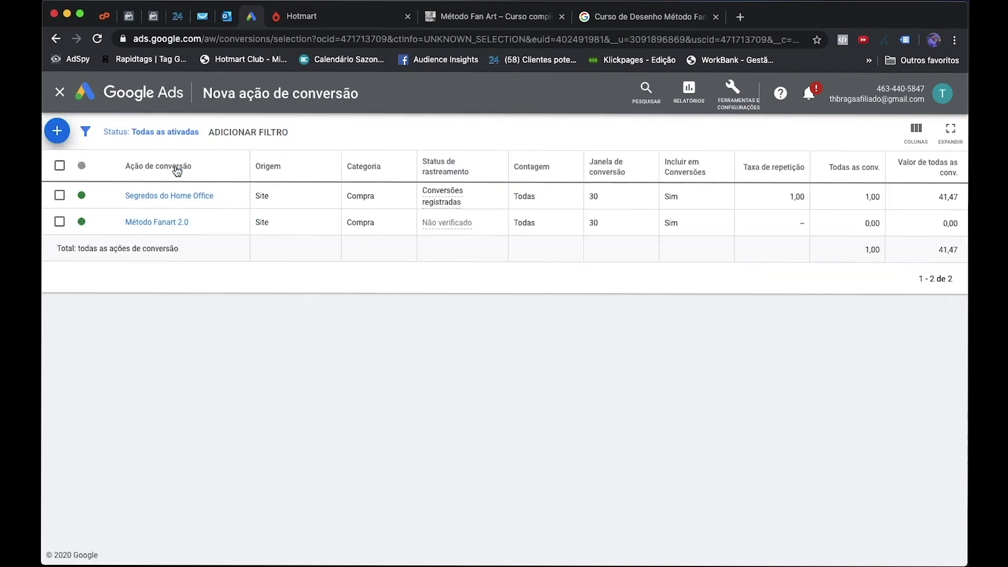
{"action": "left_click", "coordinate": [314, 303]}
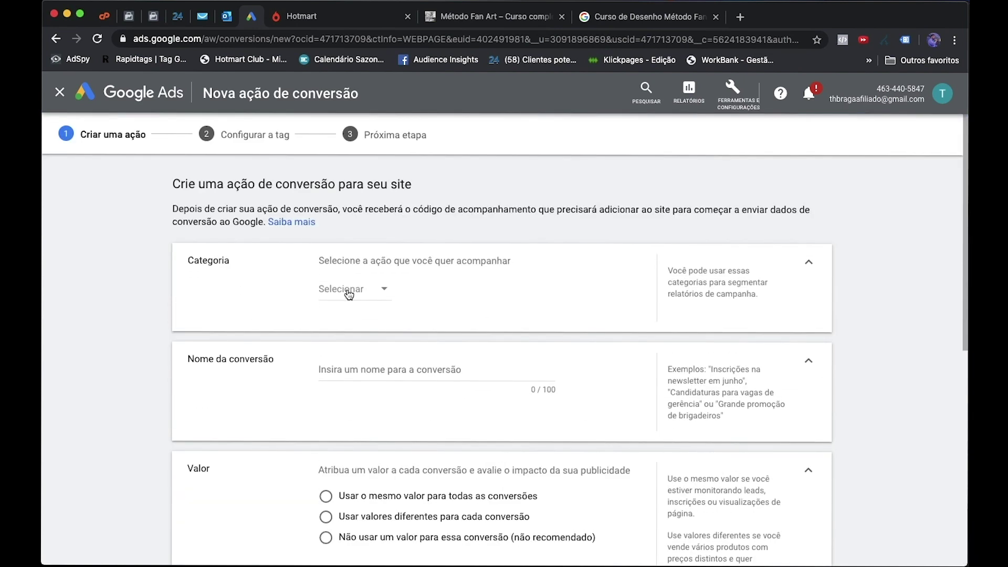
Set the conversion category to Compra and name the conversion "Método Fanart".
{"action": "left_click", "coordinate": [349, 288]}
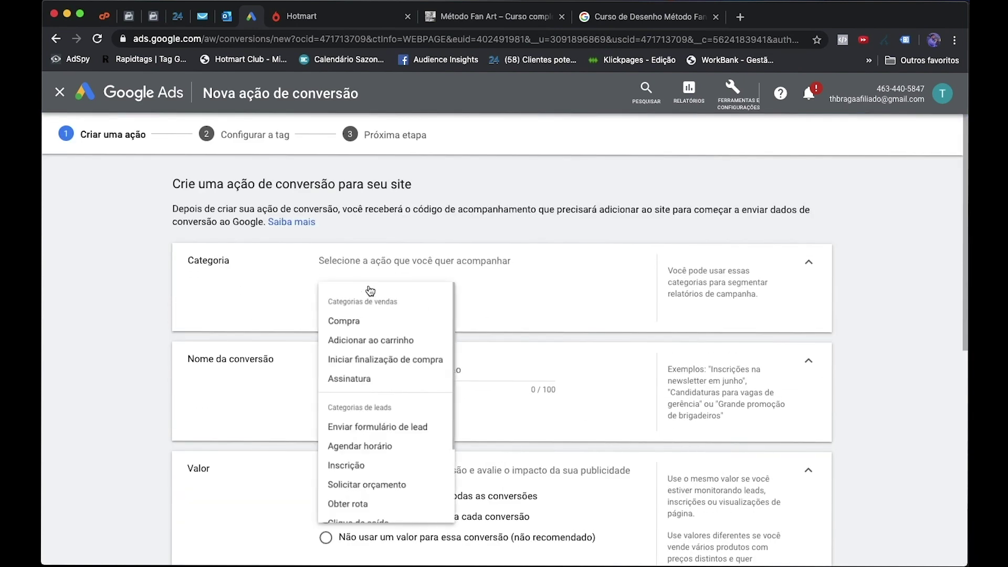
{"action": "left_click", "coordinate": [351, 325]}
{"action": "double_click", "coordinate": [381, 372]}
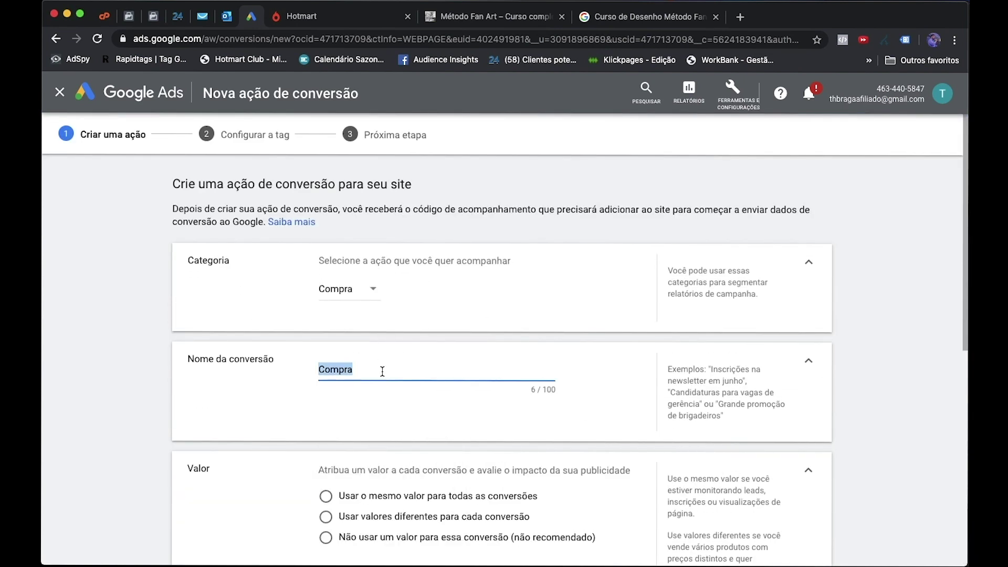
{"action": "type", "text": "Método Fanart"}
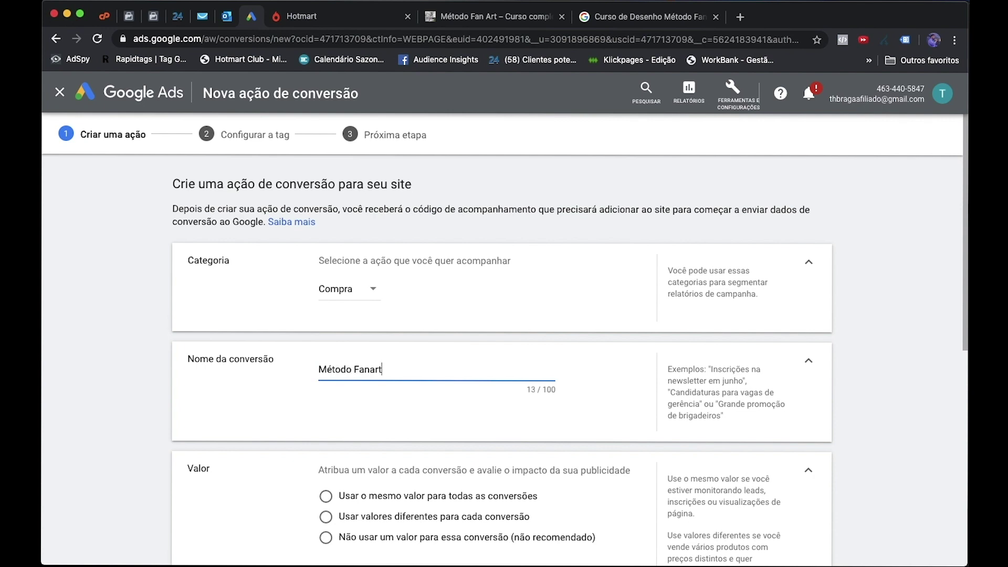
Use the same value for all conversions and create the conversion action, leaving the remaining settings at their defaults.
{"action": "scroll", "coordinate": [422, 408], "scroll_direction": "down", "scroll_amount": 3}
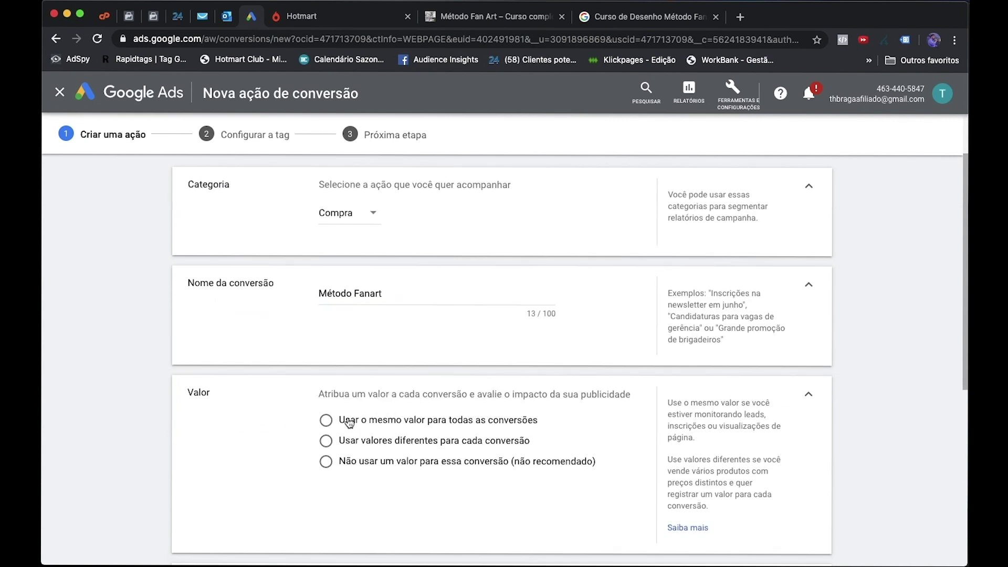
{"action": "left_click", "coordinate": [326, 419]}
{"action": "scroll", "coordinate": [349, 423], "scroll_direction": "down", "scroll_amount": 1}
{"action": "scroll", "coordinate": [349, 422], "scroll_direction": "down", "scroll_amount": 10}
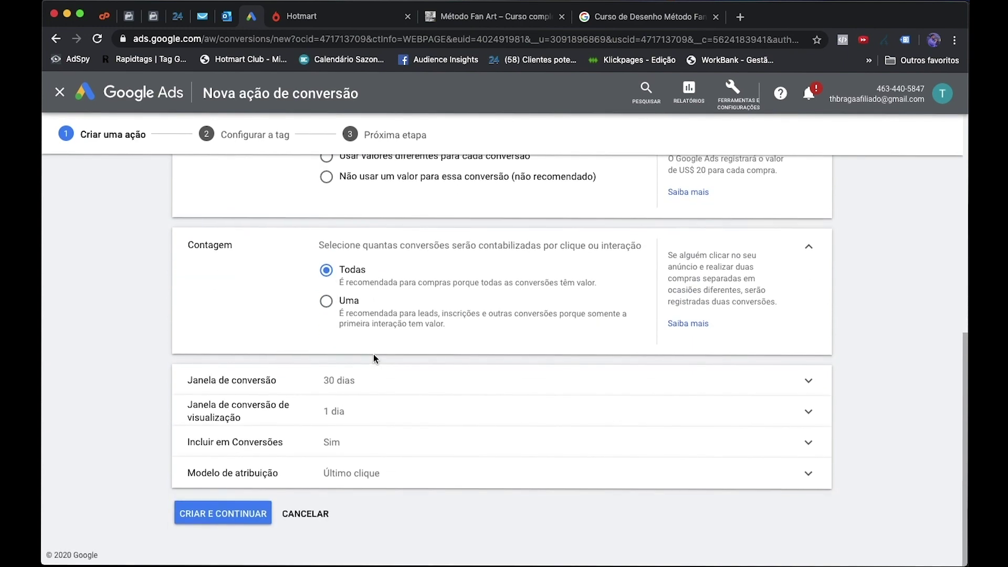
{"action": "left_click", "coordinate": [216, 518]}
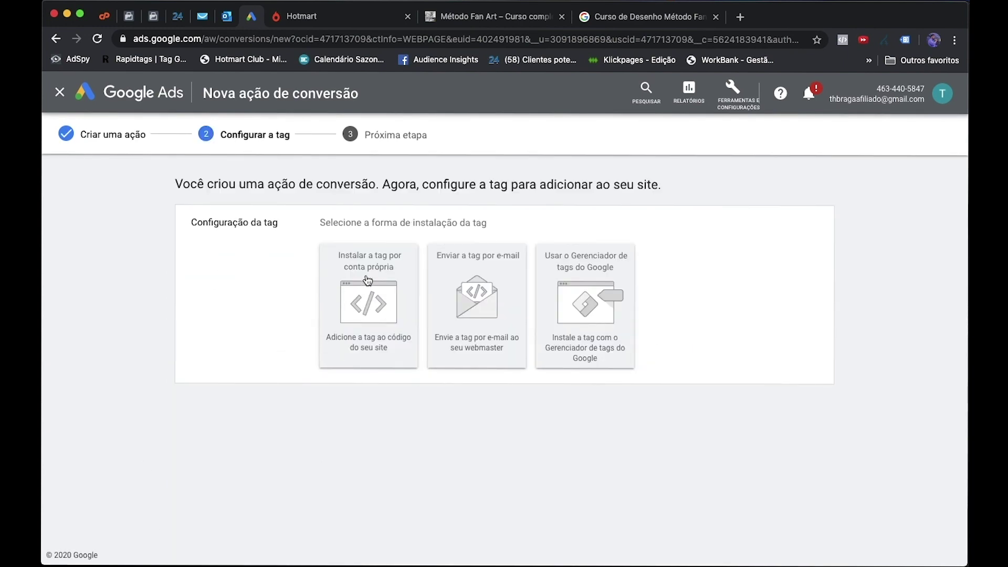
Choose to install the tag yourself and copy the complete event snippet for page load.
{"action": "left_click", "coordinate": [377, 284]}
{"action": "scroll", "coordinate": [451, 421], "scroll_direction": "down", "scroll_amount": 7}
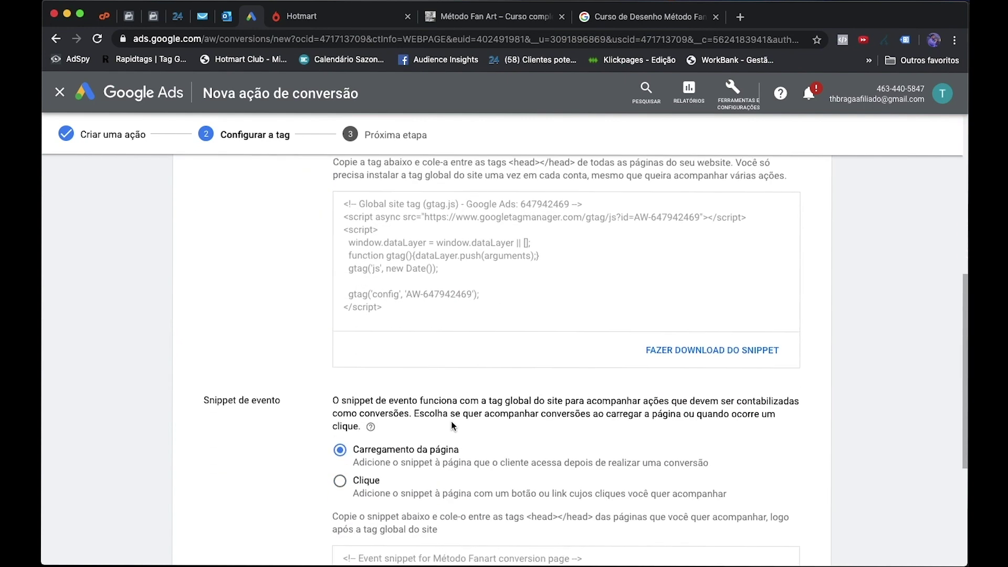
{"action": "scroll", "coordinate": [451, 422], "scroll_direction": "down", "scroll_amount": 5}
{"action": "left_click_drag", "start_coordinate": [387, 413], "coordinate": [342, 331]}
{"action": "key", "text": "super+c"}
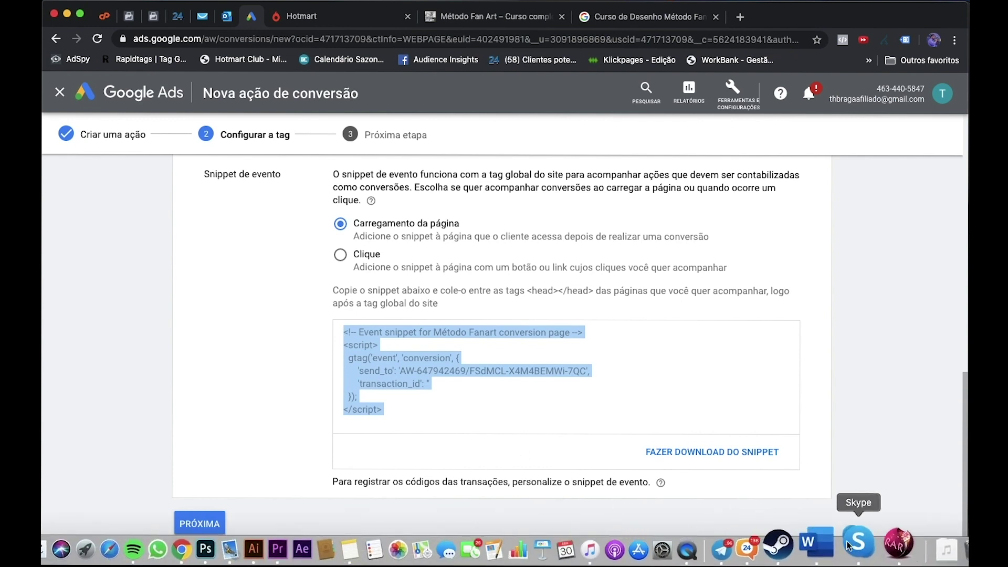
Switch to the Word notes, paste the event snippet below "Colocar rastreio na Hotmart" and highlight its send_to value.
{"action": "left_click", "coordinate": [832, 546]}
{"action": "left_click", "coordinate": [537, 292]}
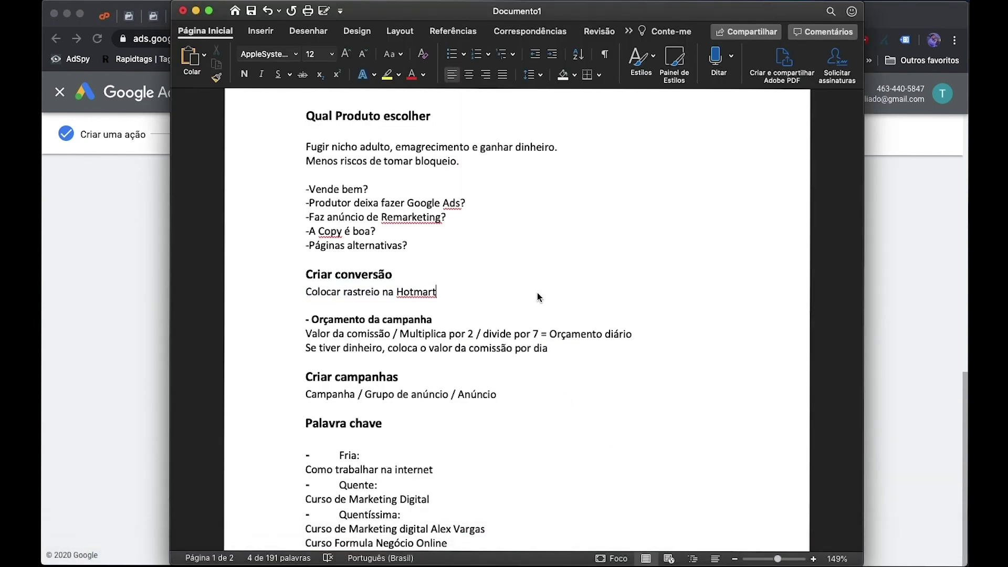
{"action": "key", "text": "Return"}
{"action": "key", "text": "Return"}
{"action": "key", "text": "Return"}
{"action": "key", "text": "super+v"}
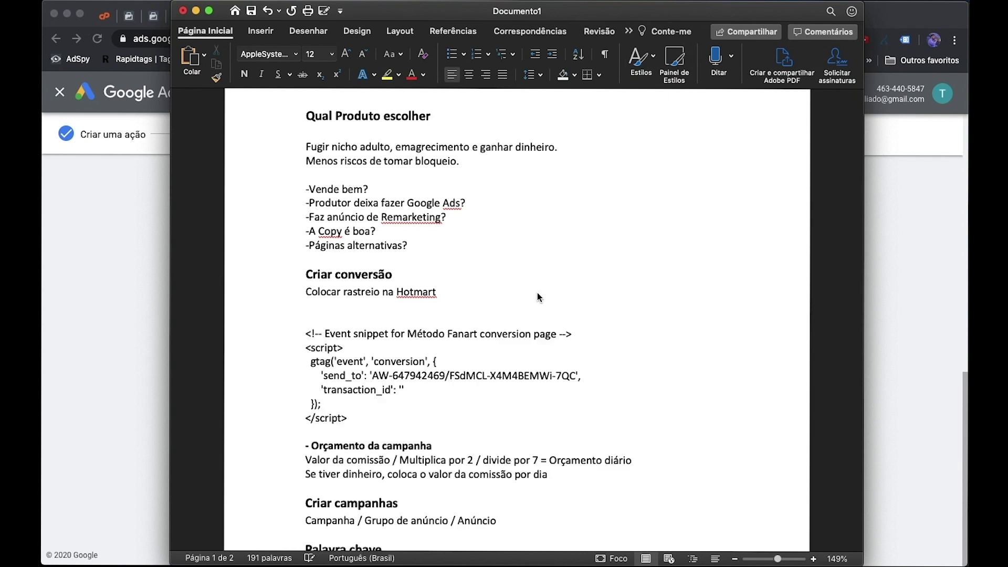
{"action": "key", "text": "Return"}
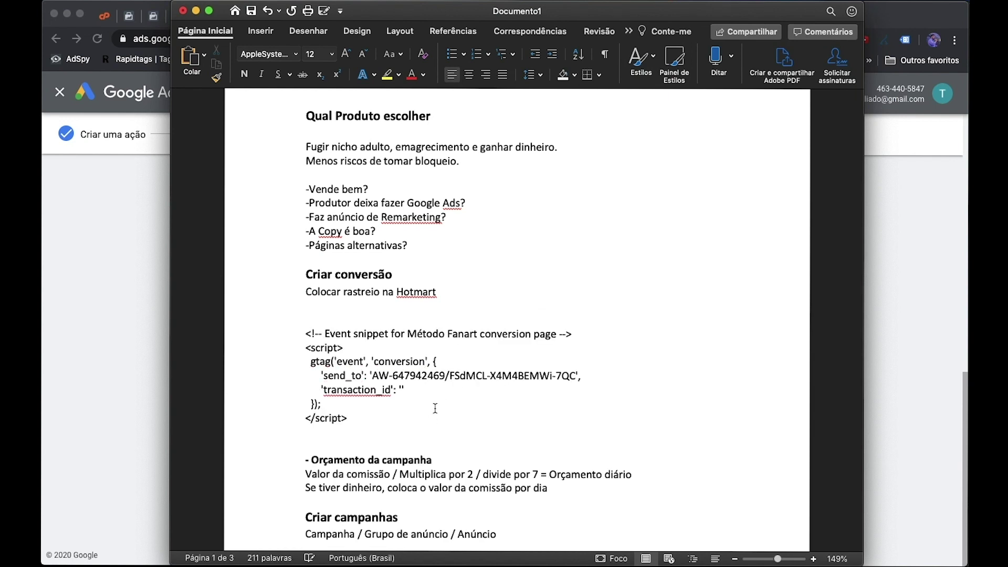
{"action": "left_click_drag", "start_coordinate": [370, 376], "coordinate": [569, 376]}
Return to Google Ads and complete the tag setup for the Método Fanart conversion action.
{"action": "key", "text": "super+Tab"}
{"action": "left_click", "coordinate": [200, 515]}
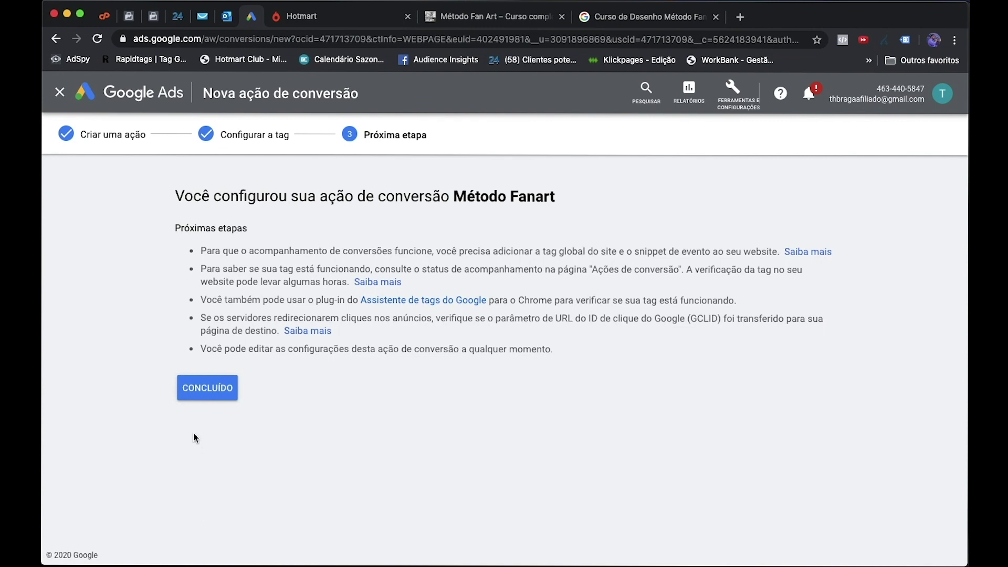
{"action": "left_click", "coordinate": [210, 393]}
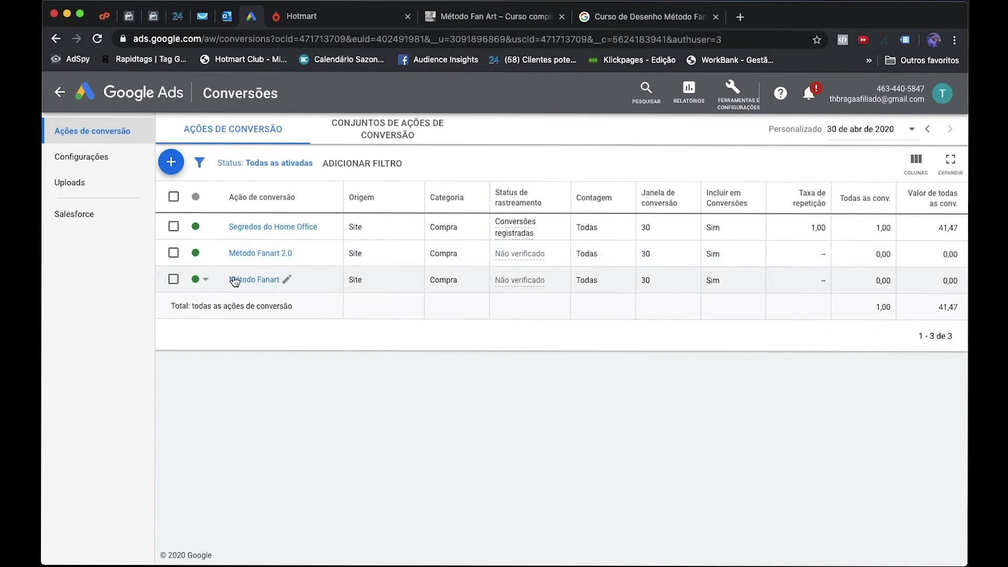
Switch to Hotmart and show the Ferramentas page's tools for Afiliado.
{"action": "left_click", "coordinate": [310, 17]}
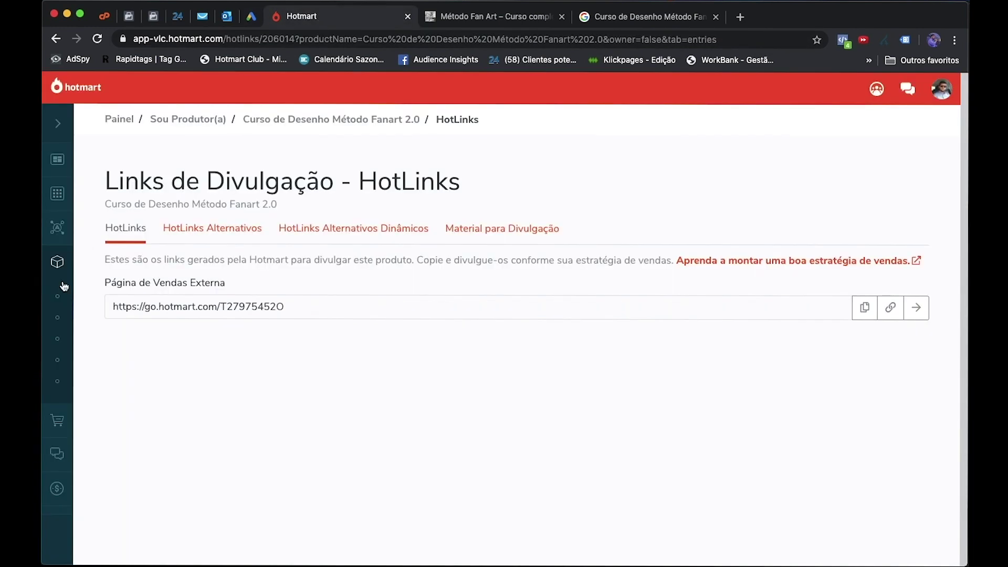
{"action": "mouse_move", "coordinate": [62, 420]}
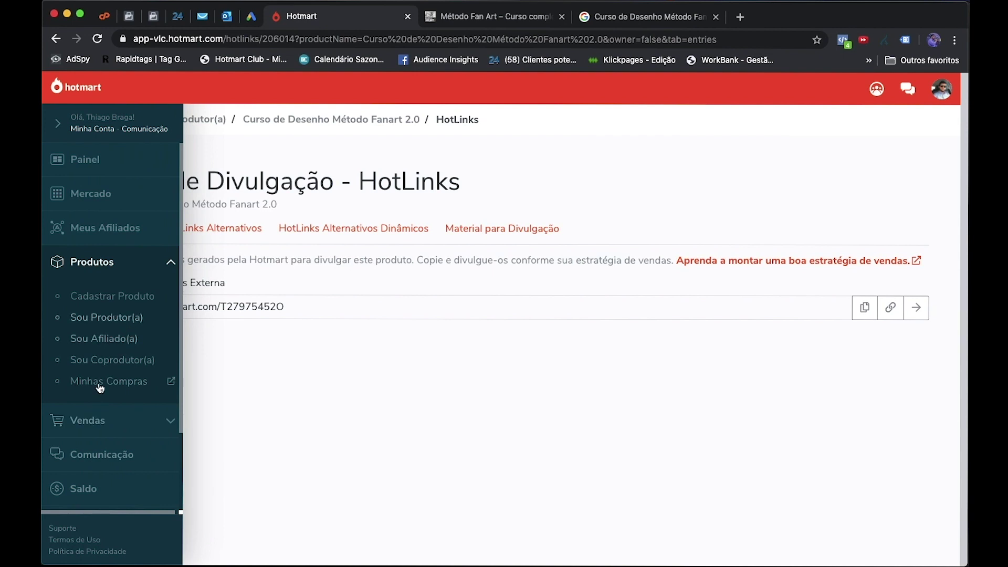
{"action": "left_click", "coordinate": [105, 262]}
{"action": "left_click", "coordinate": [128, 433]}
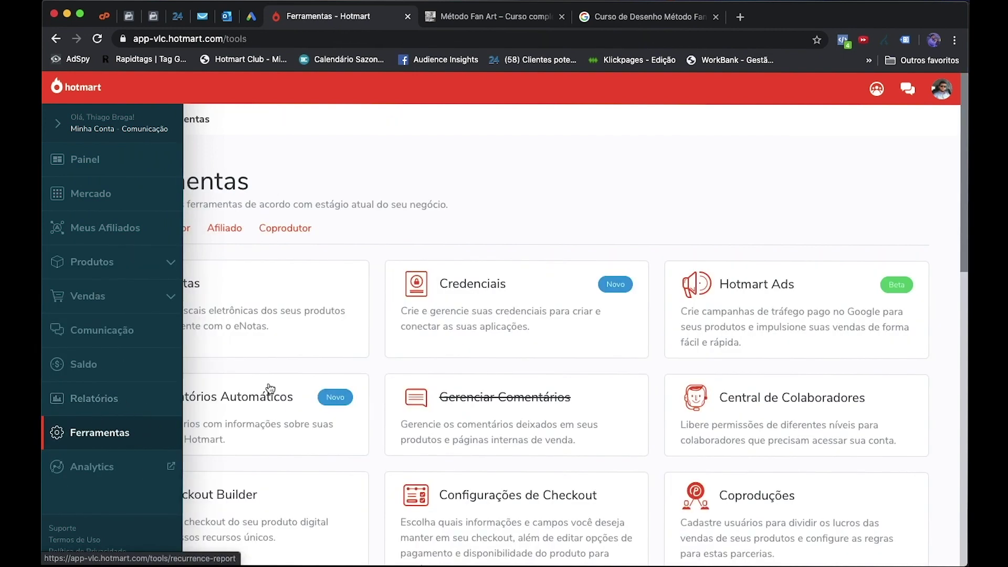
{"action": "left_click", "coordinate": [224, 228]}
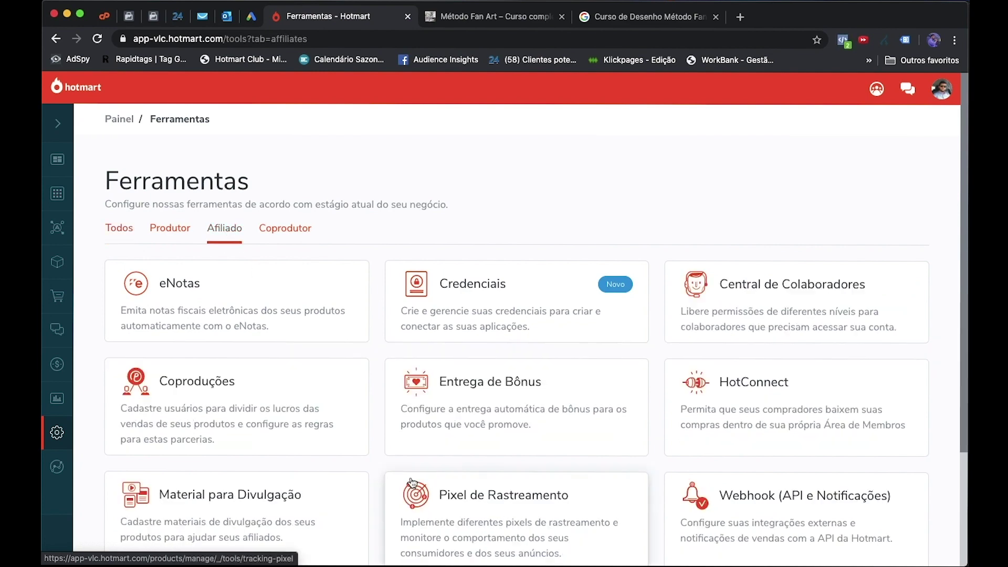
Open the Pixel de Rastreamento tool for the product Curso de Desenho Método Fanart 2.0.
{"action": "scroll", "coordinate": [412, 483], "scroll_direction": "down", "scroll_amount": 3}
{"action": "left_click", "coordinate": [507, 360]}
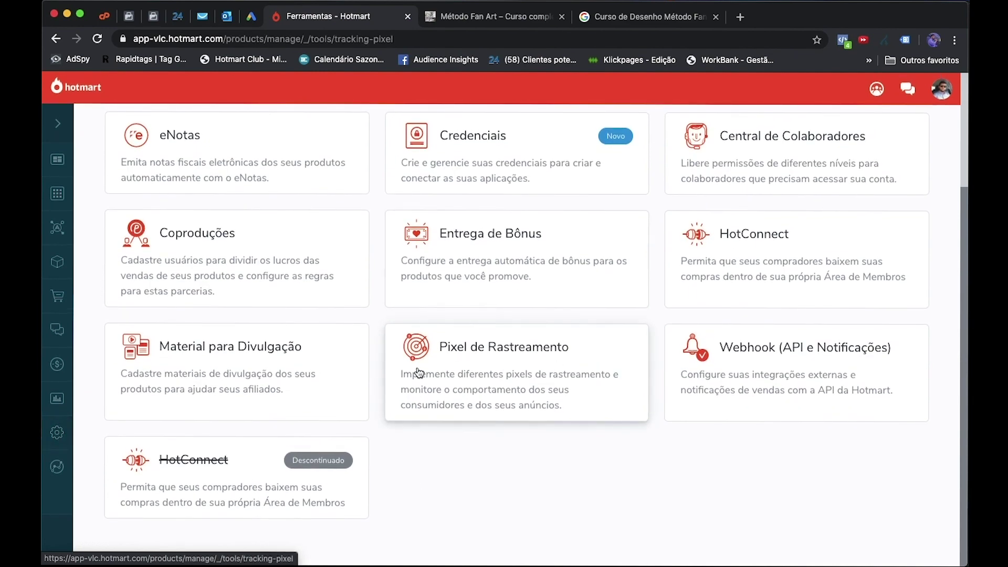
{"action": "left_click", "coordinate": [478, 163]}
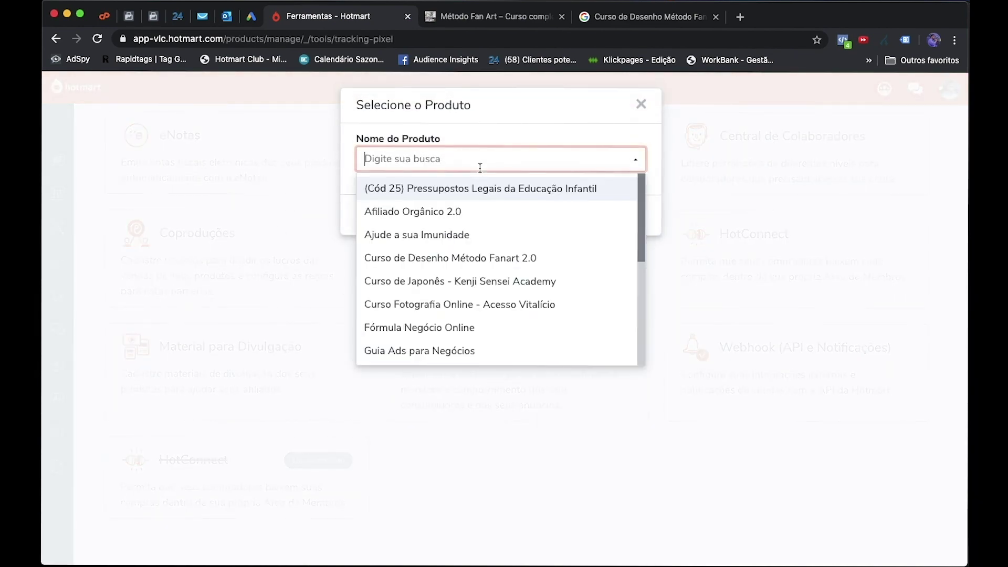
{"action": "scroll", "coordinate": [449, 341], "scroll_direction": "down", "scroll_amount": 3}
{"action": "scroll", "coordinate": [449, 315], "scroll_direction": "down", "scroll_amount": 1}
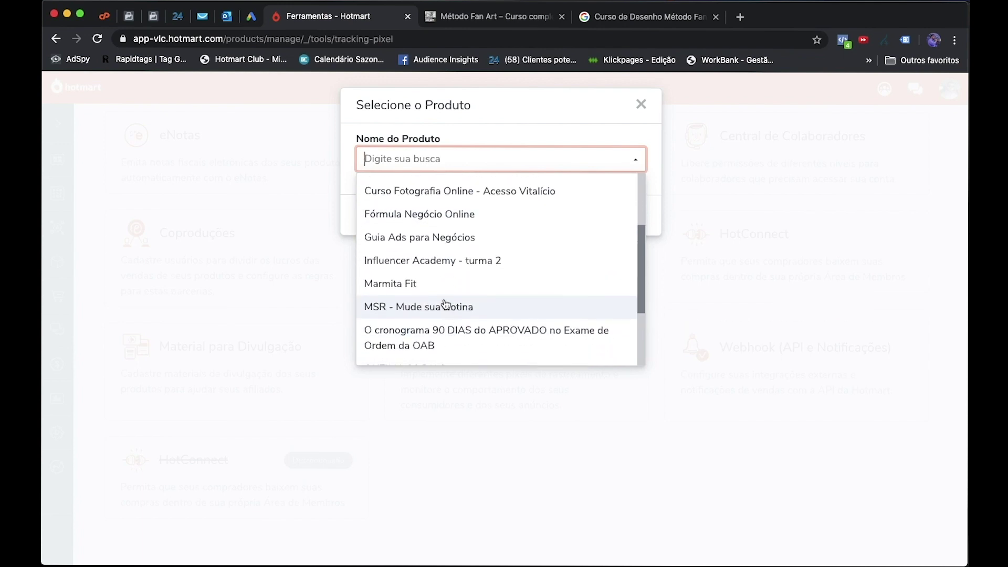
{"action": "scroll", "coordinate": [468, 326], "scroll_direction": "down", "scroll_amount": 3}
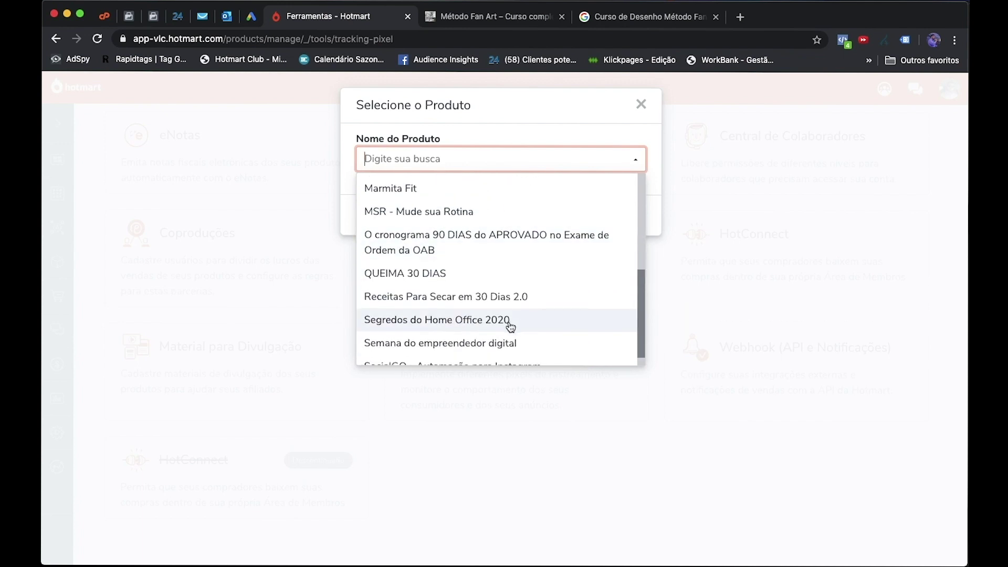
{"action": "scroll", "coordinate": [511, 325], "scroll_direction": "up", "scroll_amount": 4}
{"action": "scroll", "coordinate": [509, 326], "scroll_direction": "up", "scroll_amount": 3}
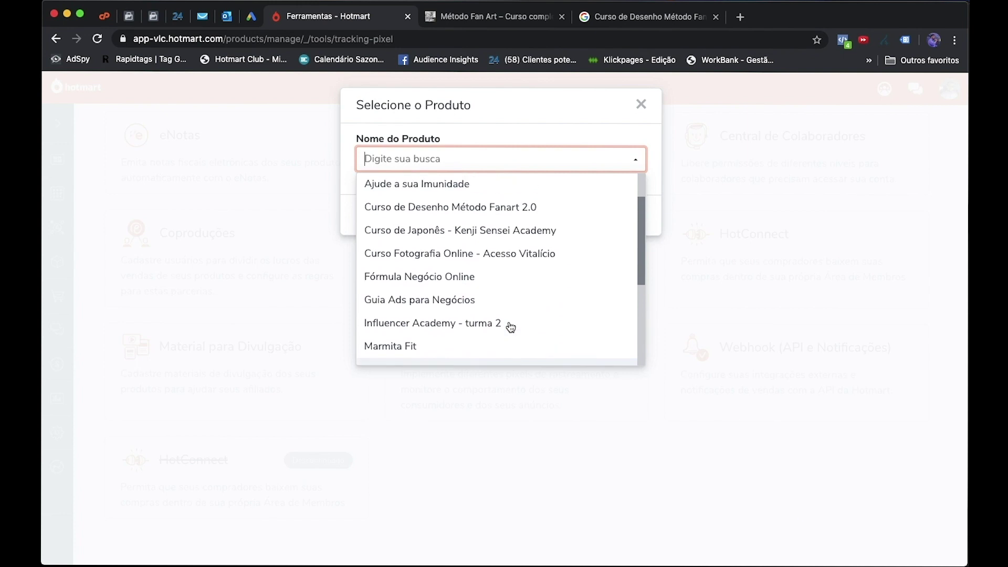
{"action": "left_click", "coordinate": [483, 240]}
{"action": "left_click", "coordinate": [626, 215]}
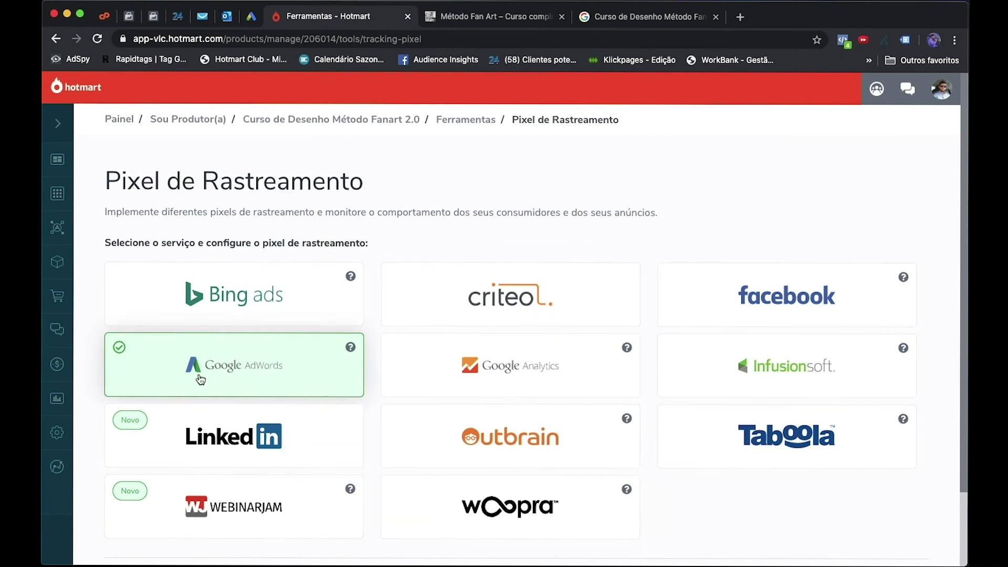
Delete the existing Google AdWords tracking pixel from the Método Fanart 2.0 product.
{"action": "left_click", "coordinate": [120, 350]}
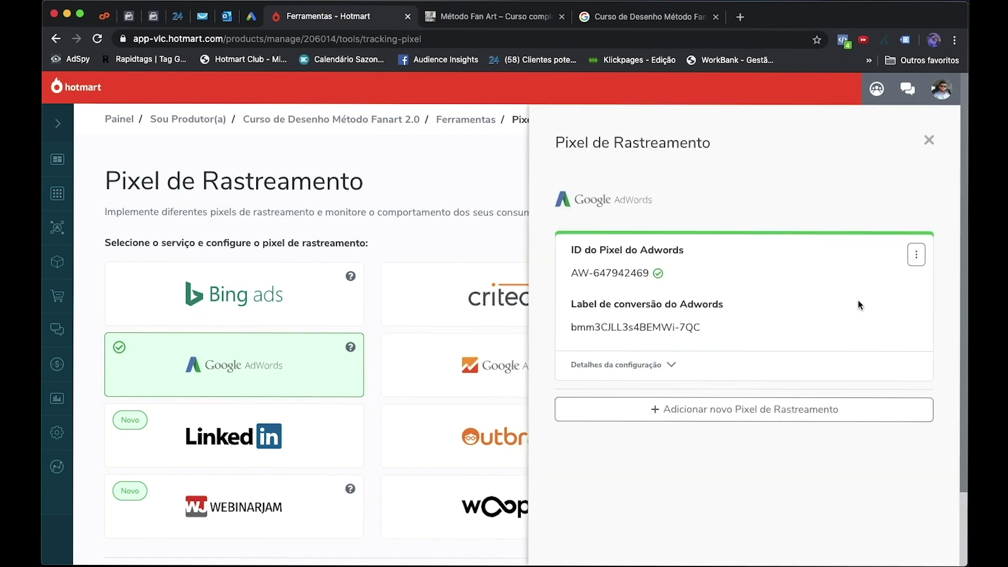
{"action": "left_click", "coordinate": [916, 255]}
{"action": "left_click", "coordinate": [851, 306]}
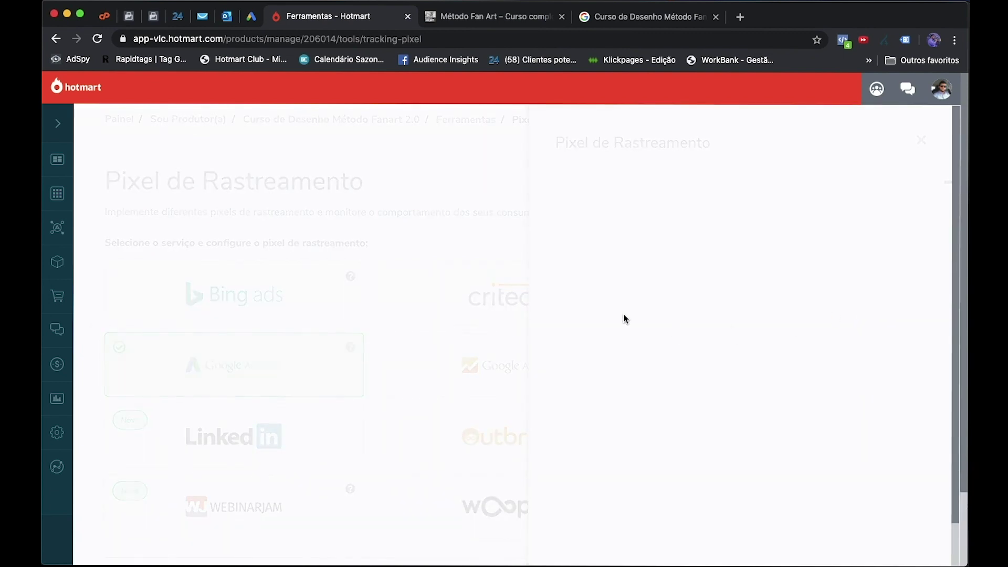
{"action": "left_click", "coordinate": [612, 198]}
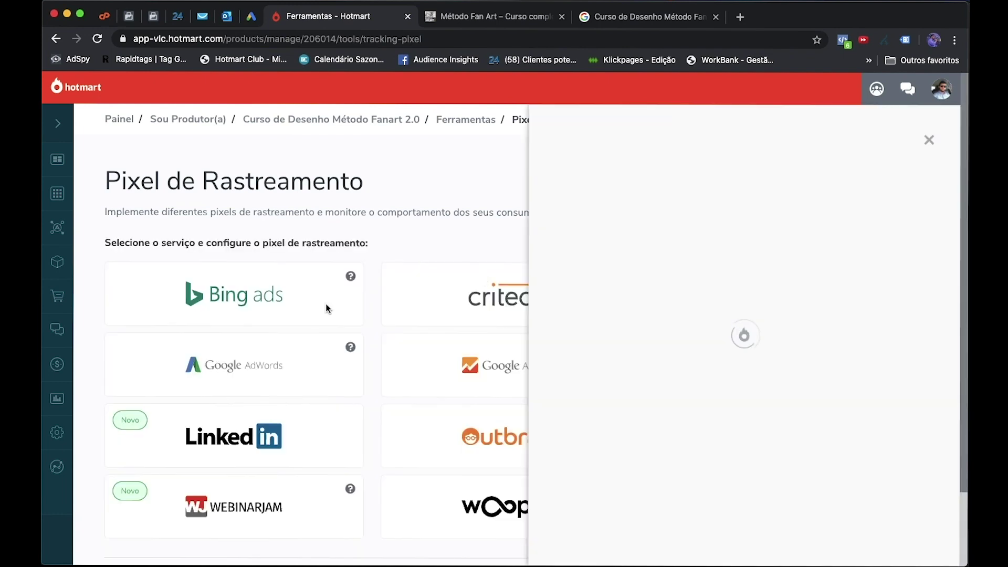
Start a new Google AdWords pixel and paste the send_to conversion ID from the Word notes as its pixel ID, without the leading quote.
{"action": "left_click", "coordinate": [271, 362]}
{"action": "left_click", "coordinate": [227, 391]}
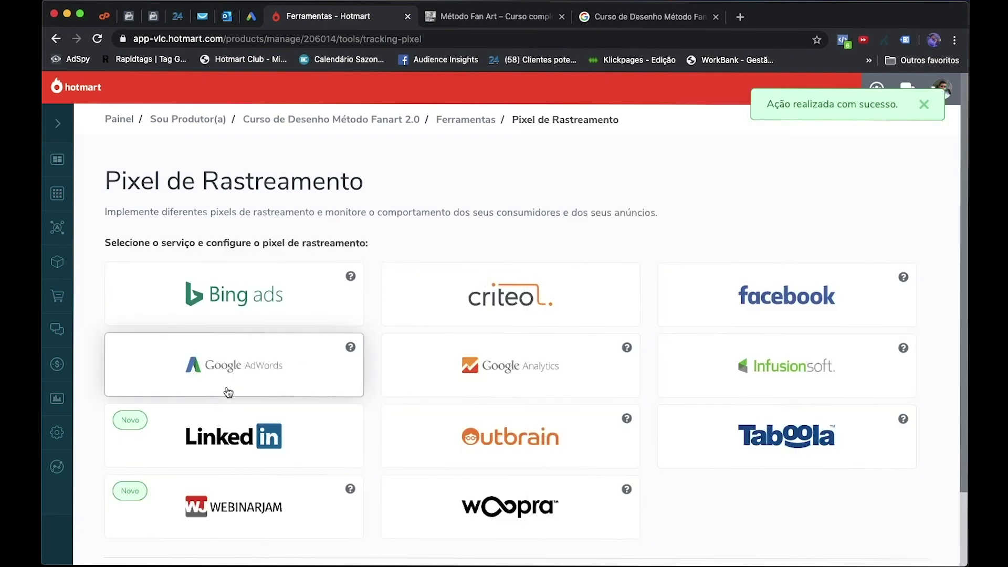
{"action": "left_click", "coordinate": [621, 267]}
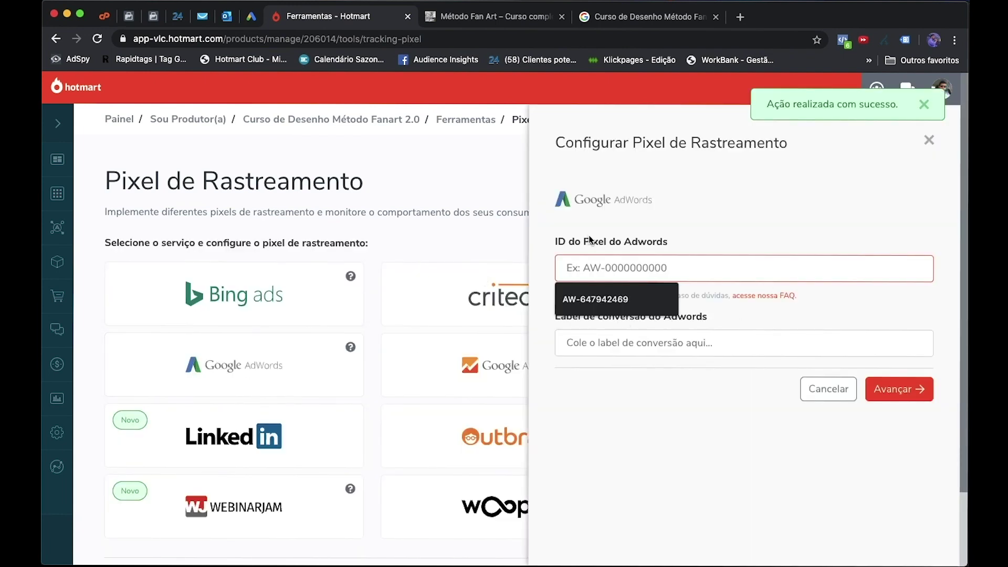
{"action": "left_click", "coordinate": [565, 344]}
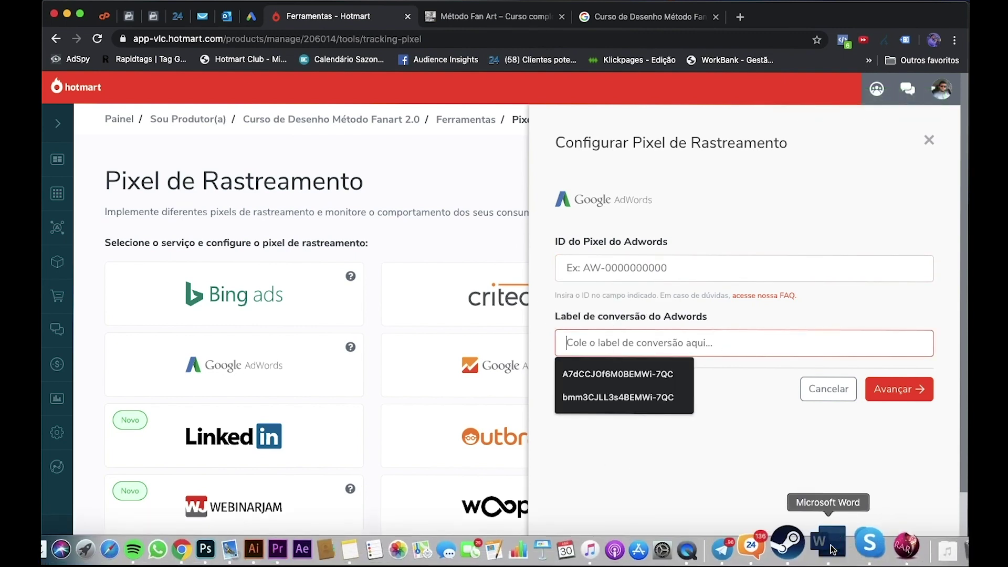
{"action": "left_click", "coordinate": [822, 545]}
{"action": "left_click_drag", "start_coordinate": [370, 375], "coordinate": [444, 375]}
{"action": "key", "text": "super+c"}
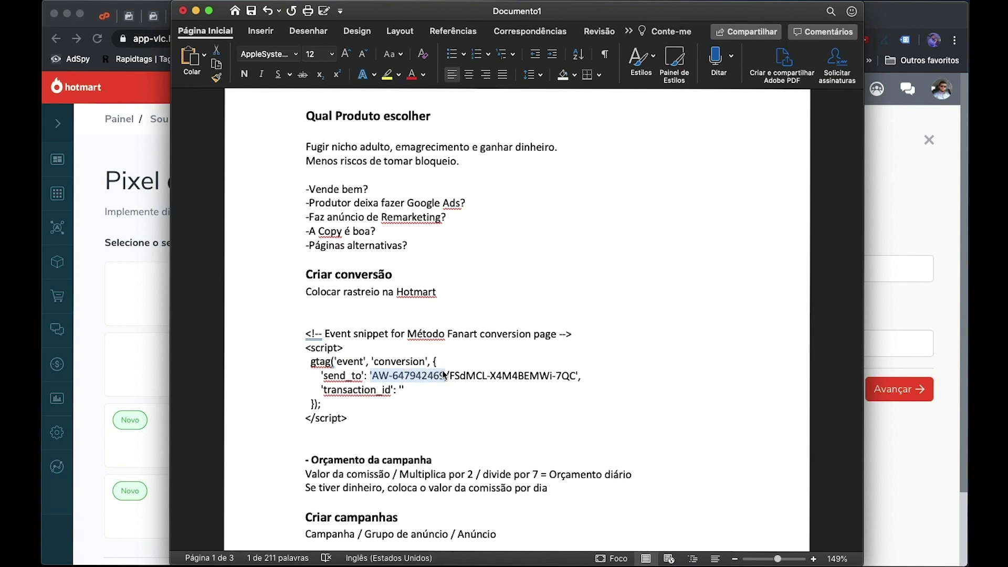
{"action": "key", "text": "super+Tab"}
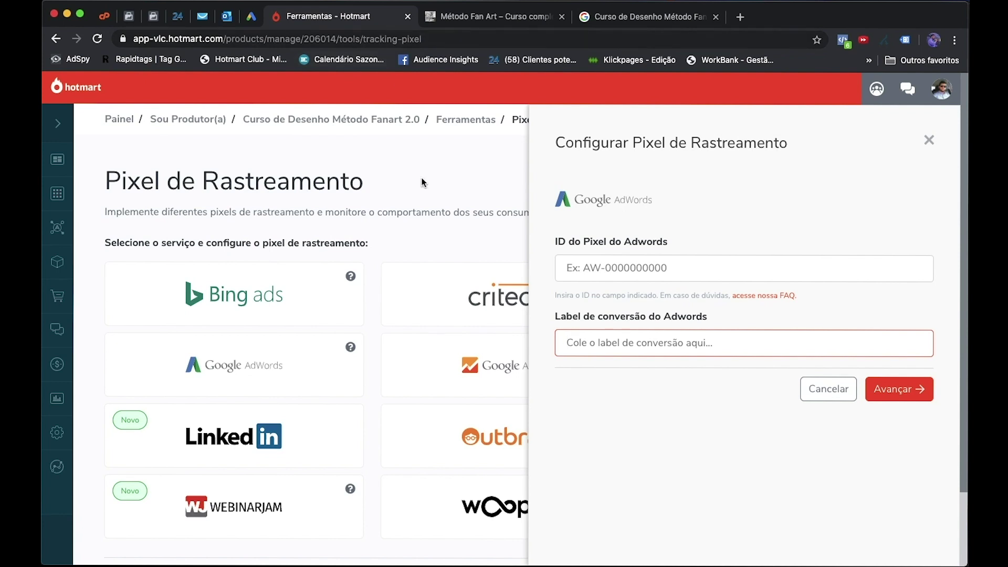
{"action": "left_click", "coordinate": [618, 269]}
{"action": "key", "text": "super+v"}
{"action": "left_click", "coordinate": [571, 268]}
{"action": "key", "text": "BackSpace"}
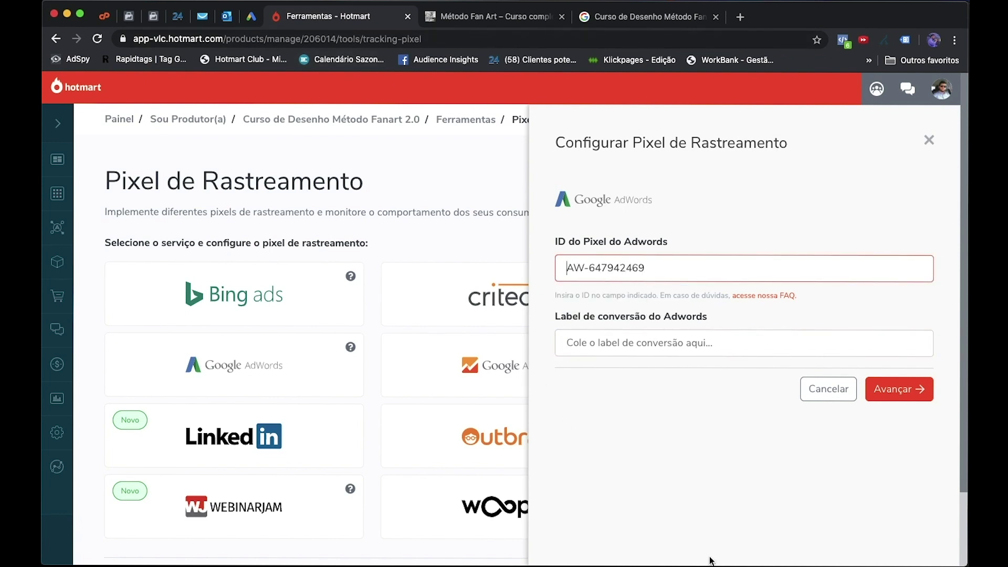
Copy the conversion label after the slash in send_to from the Word notes into Label de conversão do Adwords, save the pixel and close its settings.
{"action": "left_click", "coordinate": [828, 542]}
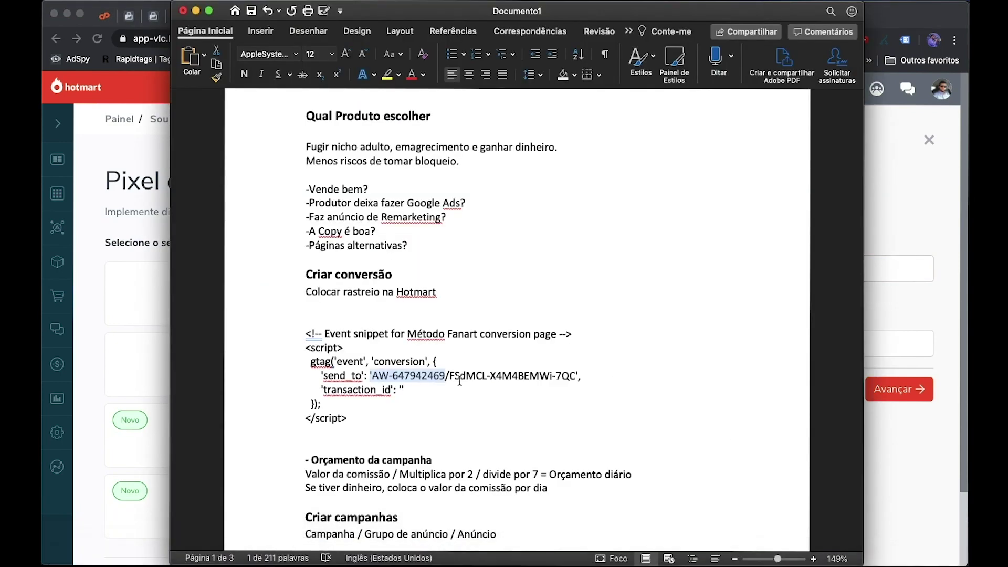
{"action": "left_click_drag", "start_coordinate": [452, 376], "coordinate": [578, 377]}
{"action": "key", "text": "super+Tab"}
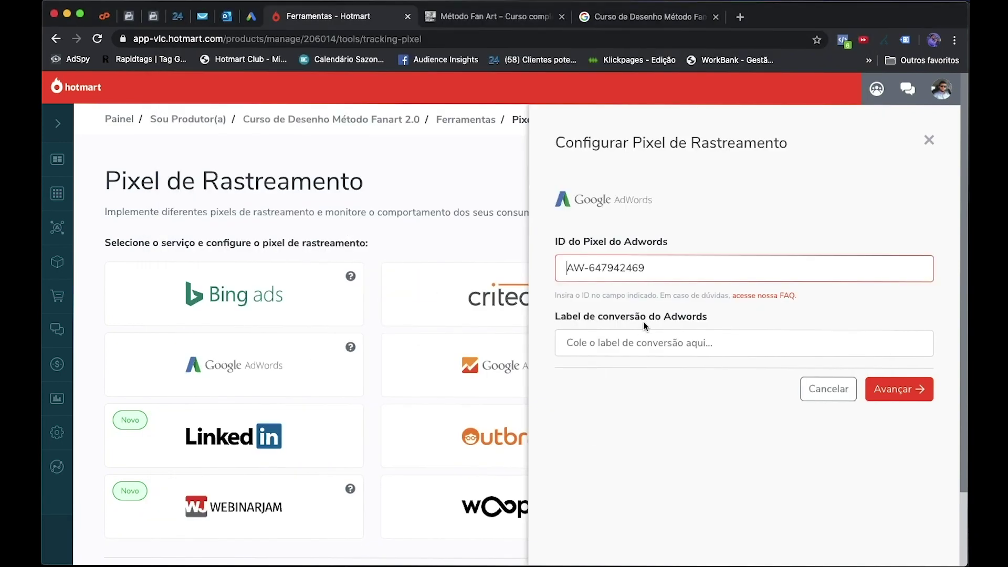
{"action": "left_click", "coordinate": [646, 353]}
{"action": "type", "text": "FSdMCL-X4M4BEMWi-7QC'"}
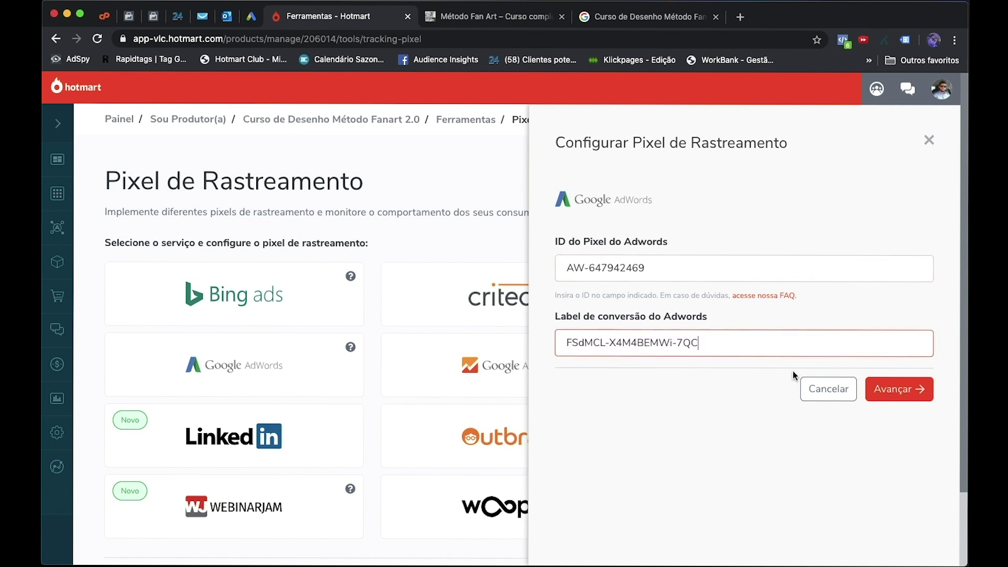
{"action": "left_click", "coordinate": [900, 394]}
{"action": "left_click", "coordinate": [900, 423]}
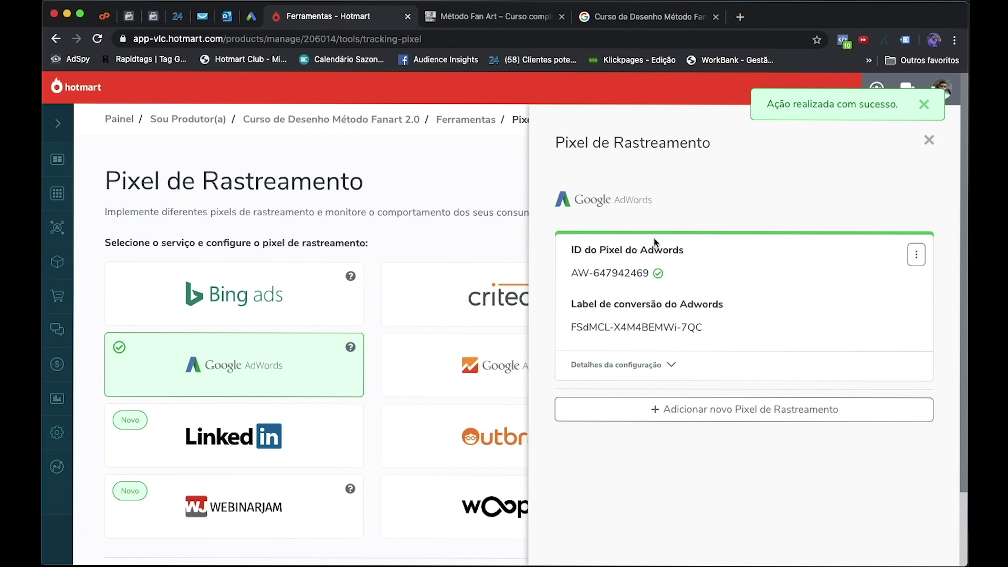
{"action": "left_click", "coordinate": [929, 140]}
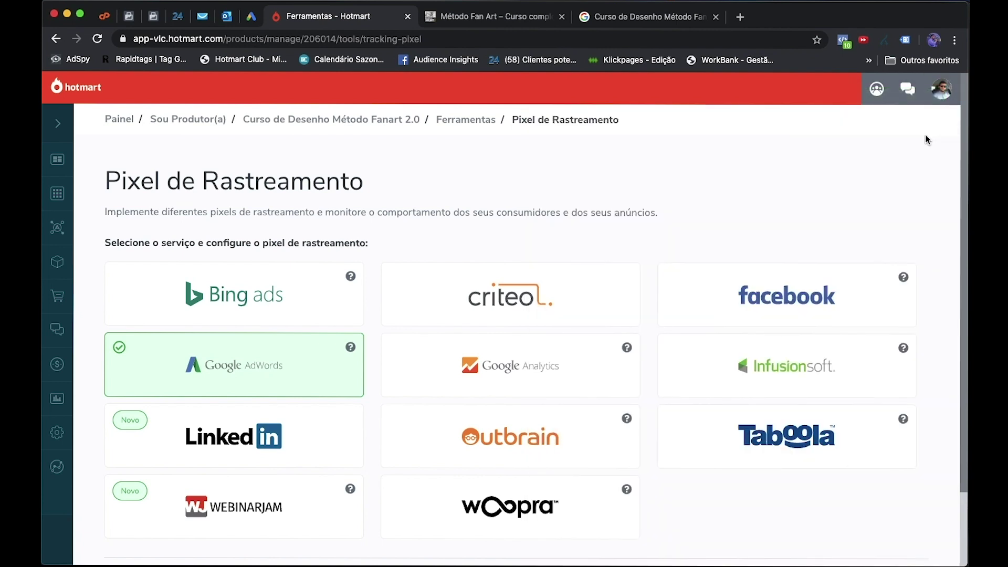
Switch to Google Ads and view the overview of the Segredos do Home Office01 campaign.
{"action": "left_click", "coordinate": [250, 17]}
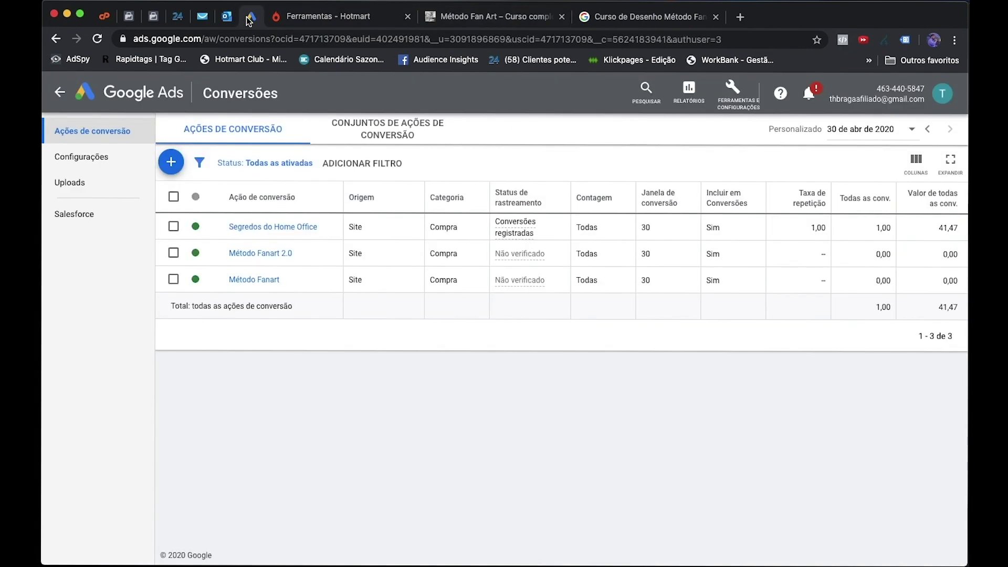
{"action": "left_click", "coordinate": [70, 94]}
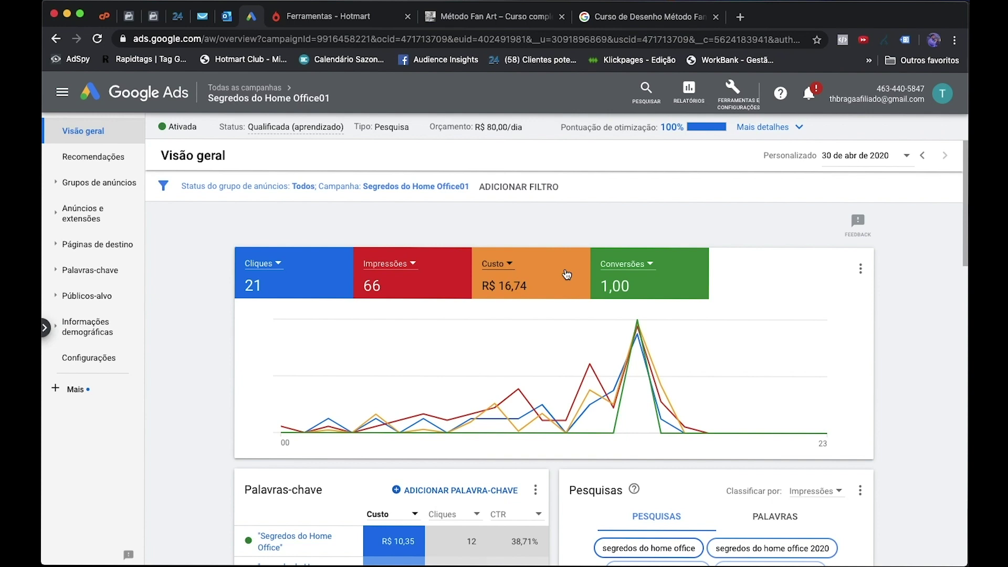
Switch to the Word notes and highlight the "Orçamento da campanha" heading.
{"action": "mouse_move", "coordinate": [870, 542]}
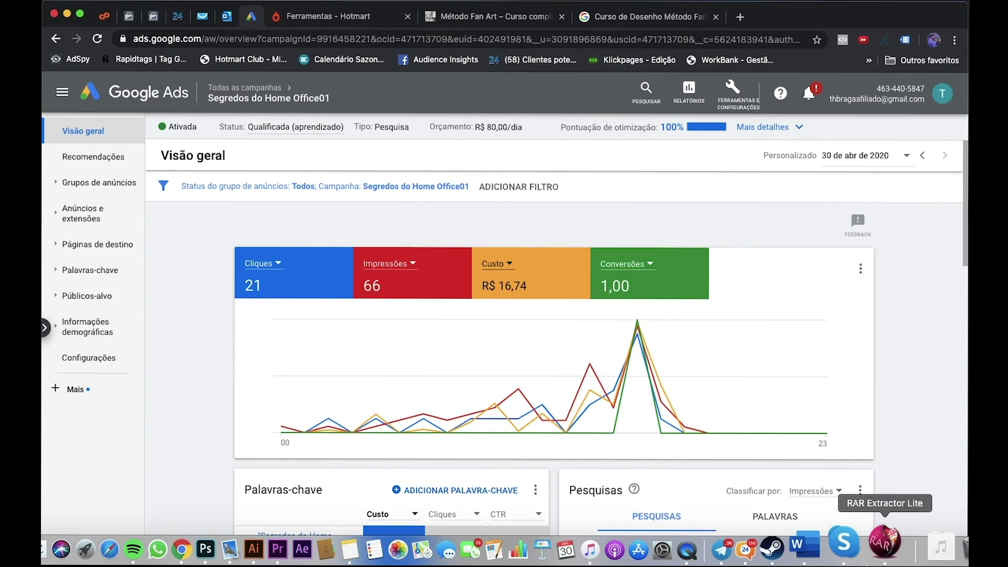
{"action": "key", "text": "super+Tab"}
{"action": "scroll", "coordinate": [644, 373], "scroll_direction": "down", "scroll_amount": 5}
{"action": "triple_click", "coordinate": [314, 210]}
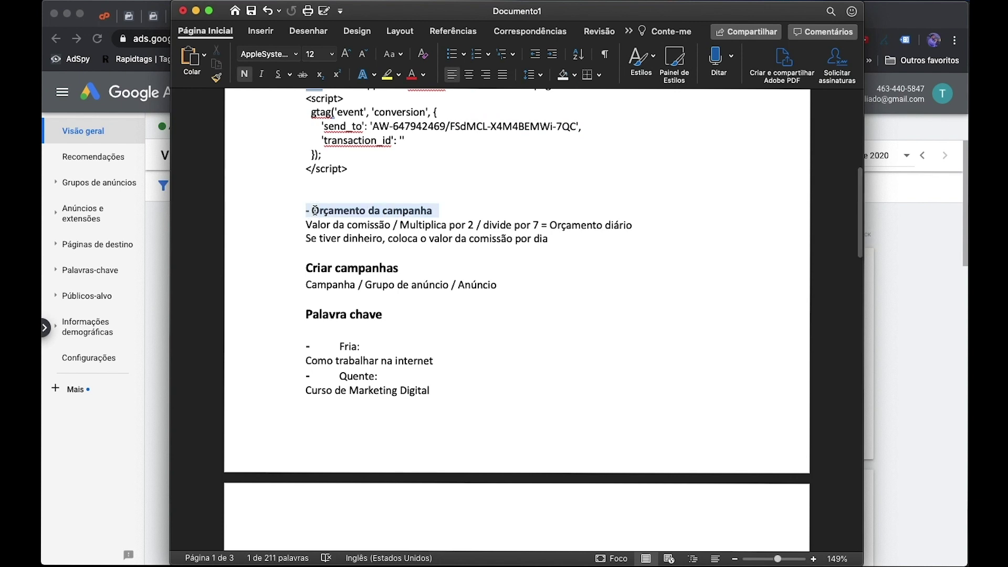
Return to Google Ads and start a new campaign from the list of all campaigns.
{"action": "left_click", "coordinate": [161, 241]}
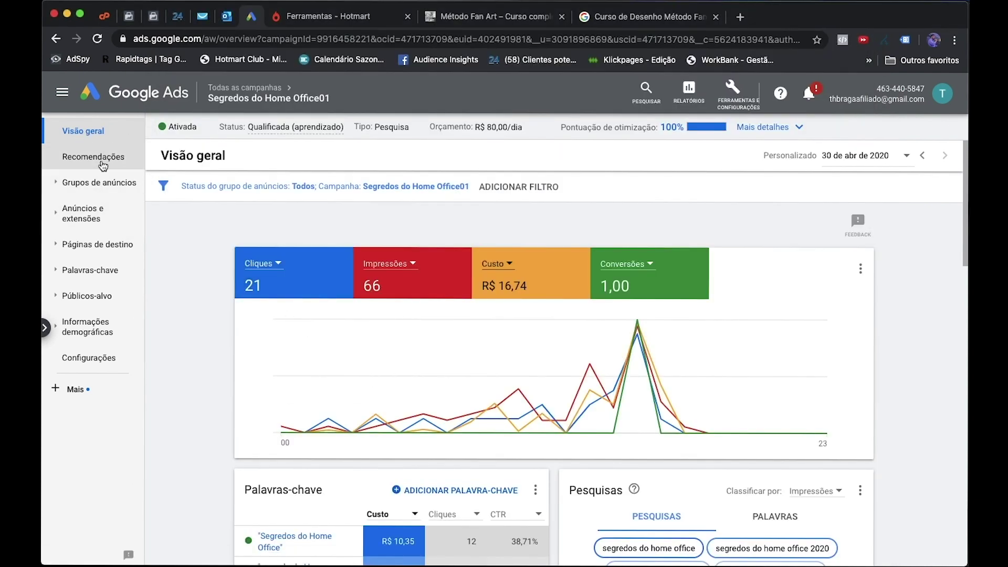
{"action": "left_click", "coordinate": [228, 89]}
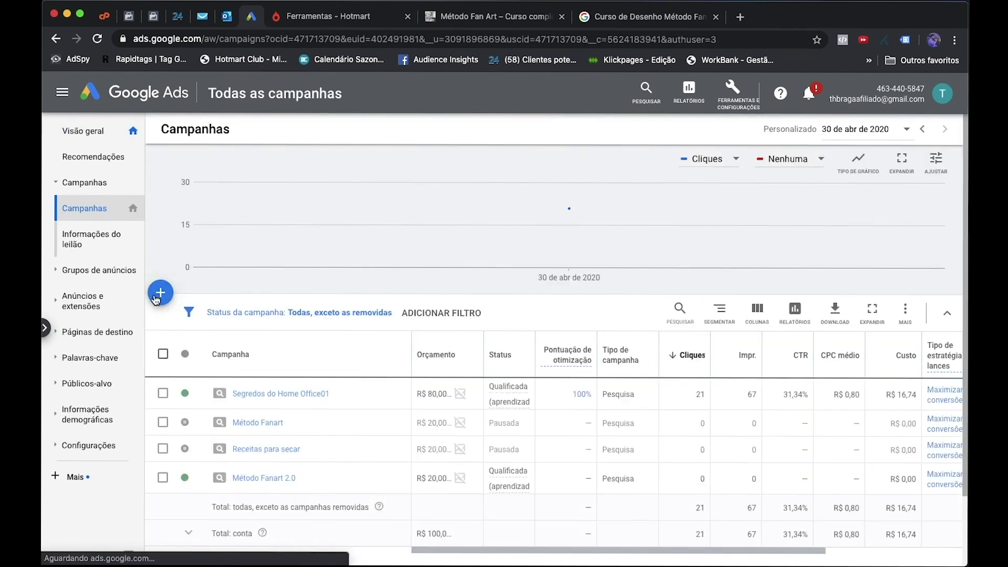
{"action": "left_click", "coordinate": [156, 297]}
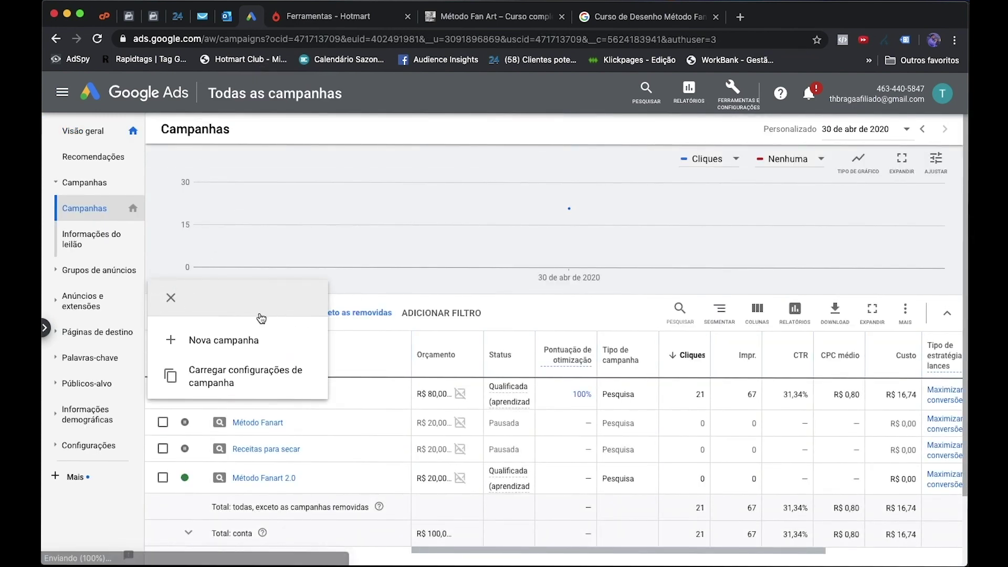
{"action": "left_click", "coordinate": [215, 351]}
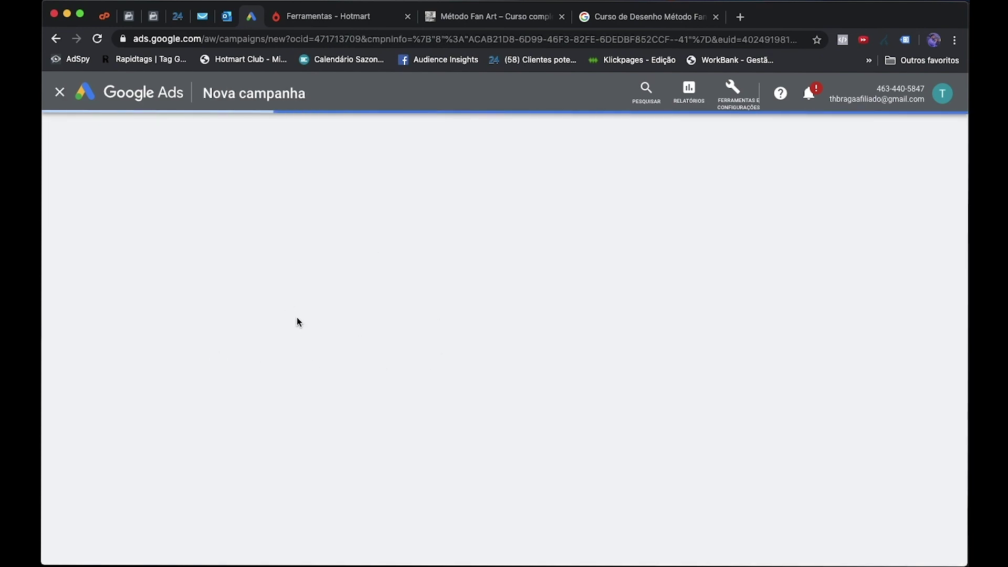
Set the campaign goal to Vendas, the type to Rede de pesquisa and the way to reach the goal to Visitas ao site.
{"action": "scroll", "coordinate": [299, 253], "scroll_direction": "down", "scroll_amount": 1}
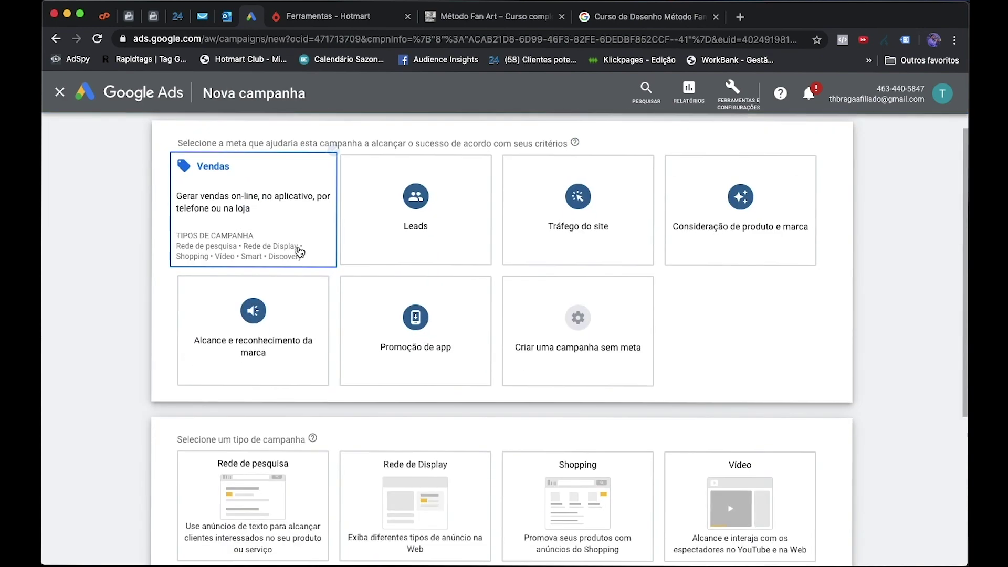
{"action": "scroll", "coordinate": [299, 253], "scroll_direction": "down", "scroll_amount": 3}
{"action": "left_click", "coordinate": [290, 331]}
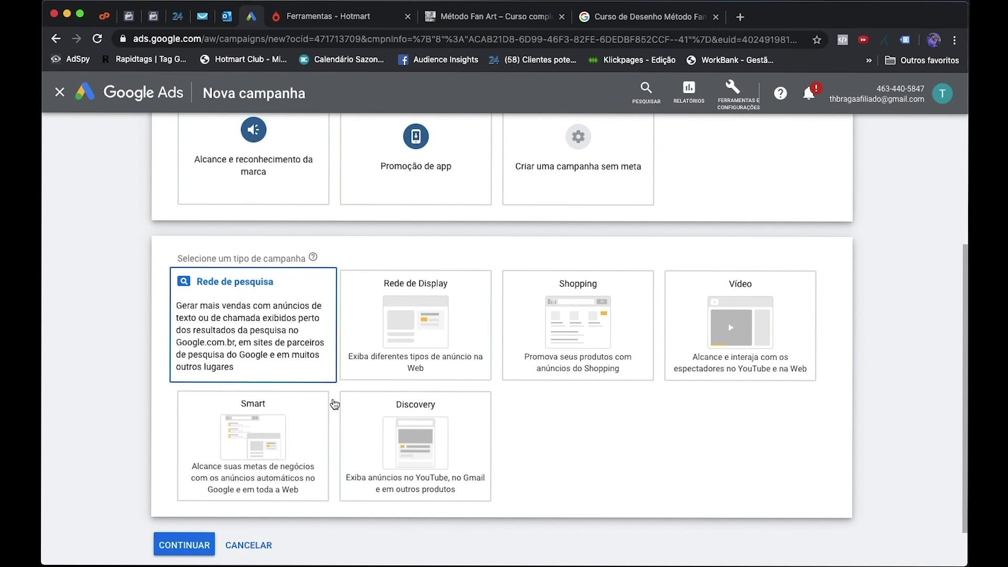
{"action": "left_click", "coordinate": [303, 278]}
{"action": "scroll", "coordinate": [391, 490], "scroll_direction": "down", "scroll_amount": 4}
{"action": "left_click", "coordinate": [189, 364]}
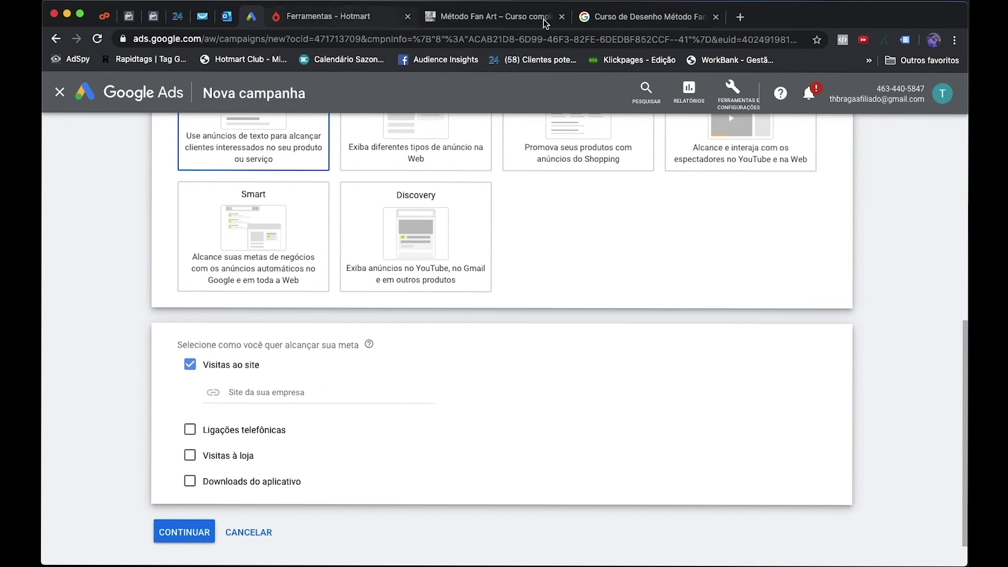
{"action": "left_click", "coordinate": [495, 17]}
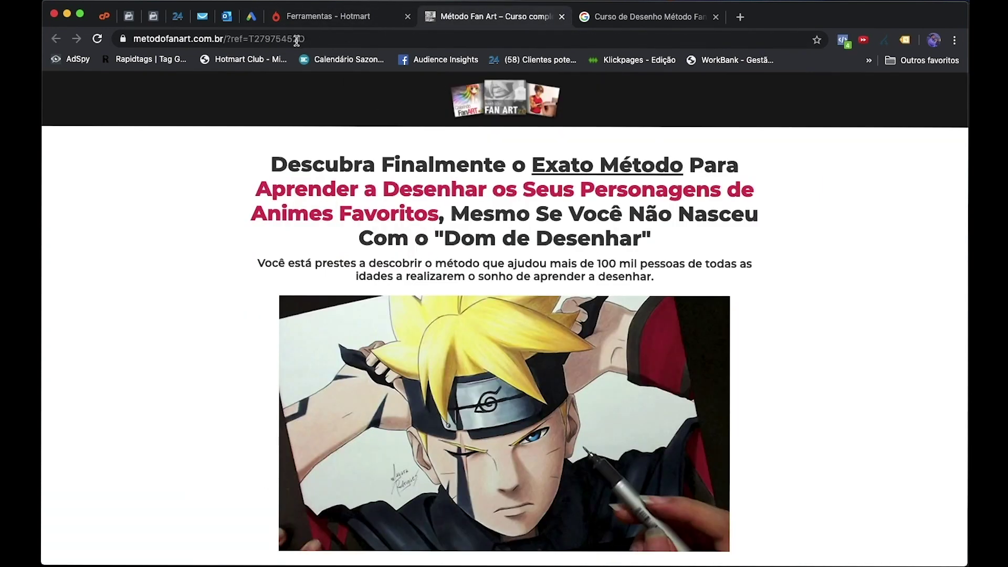
{"action": "left_click_drag", "start_coordinate": [136, 42], "coordinate": [226, 41]}
{"action": "key", "text": "super+c"}
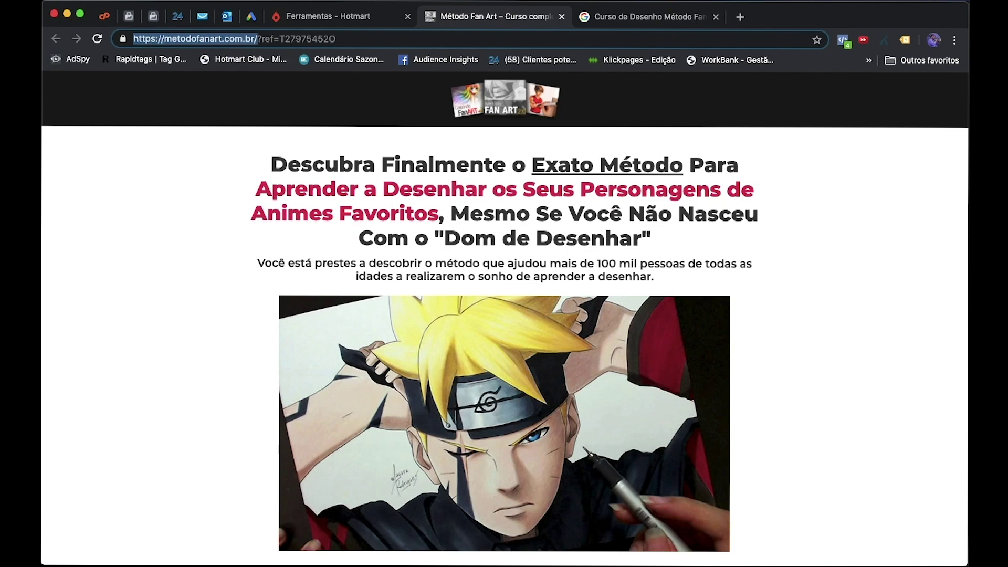
{"action": "left_click", "coordinate": [251, 16]}
{"action": "left_click", "coordinate": [260, 400]}
{"action": "key", "text": "super+v"}
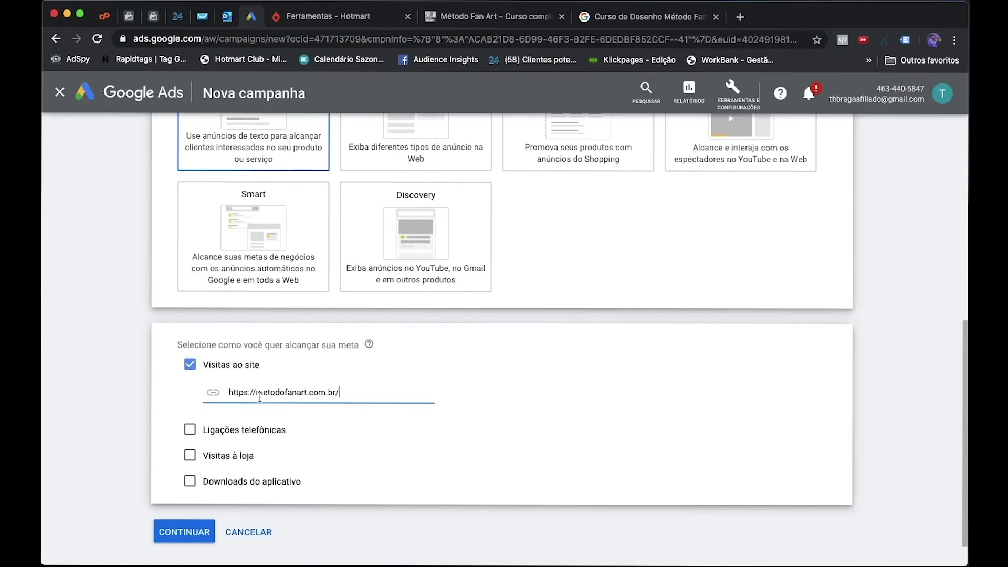
{"action": "left_click", "coordinate": [199, 533]}
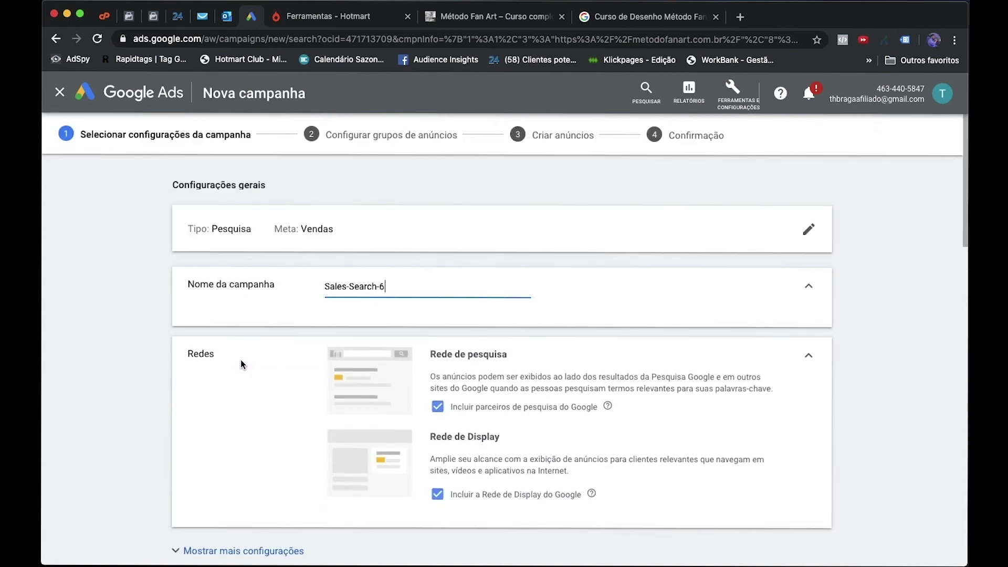
Name the campaign Método Fanart 2.0 and exclude the Rede de Display do Google from its networks.
{"action": "triple_click", "coordinate": [401, 288]}
{"action": "type", "text": "Método Fanart 2.0"}
{"action": "scroll", "coordinate": [446, 423], "scroll_direction": "down", "scroll_amount": 3}
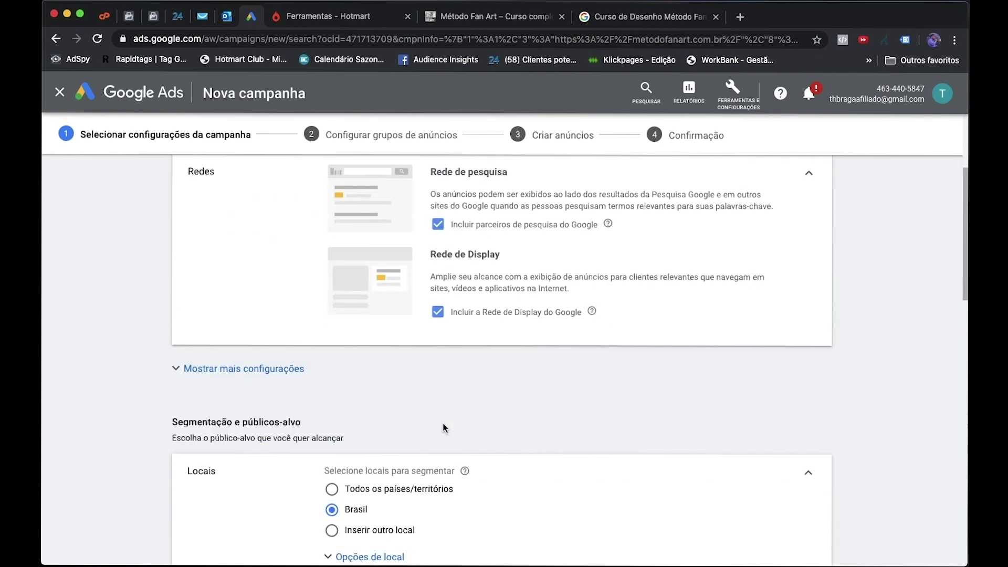
{"action": "left_click", "coordinate": [438, 311]}
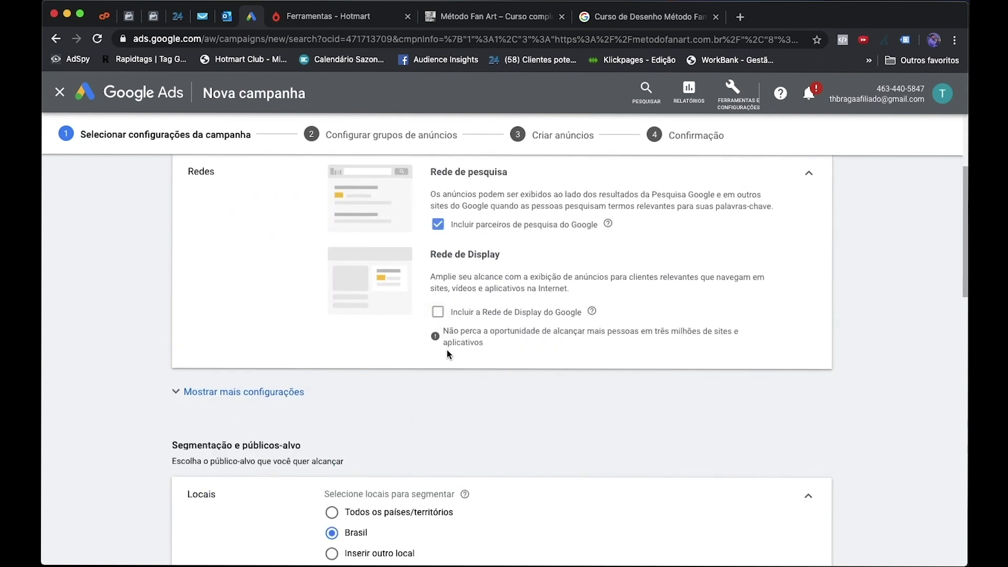
Switch to the Word notes and review the daily budget formula under the "Orçamento da campanha" heading.
{"action": "scroll", "coordinate": [448, 355], "scroll_direction": "down", "scroll_amount": 5}
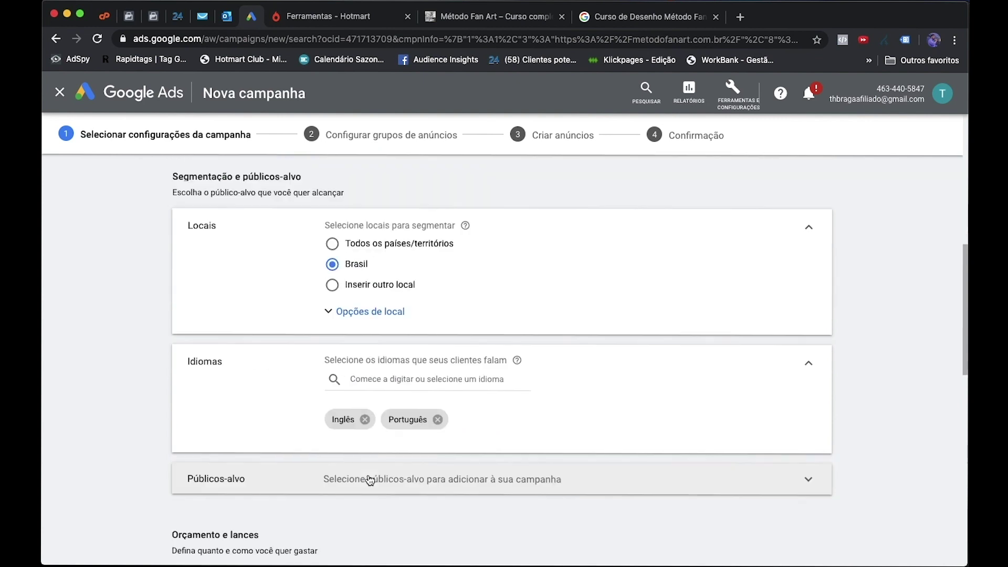
{"action": "scroll", "coordinate": [374, 452], "scroll_direction": "up", "scroll_amount": 1}
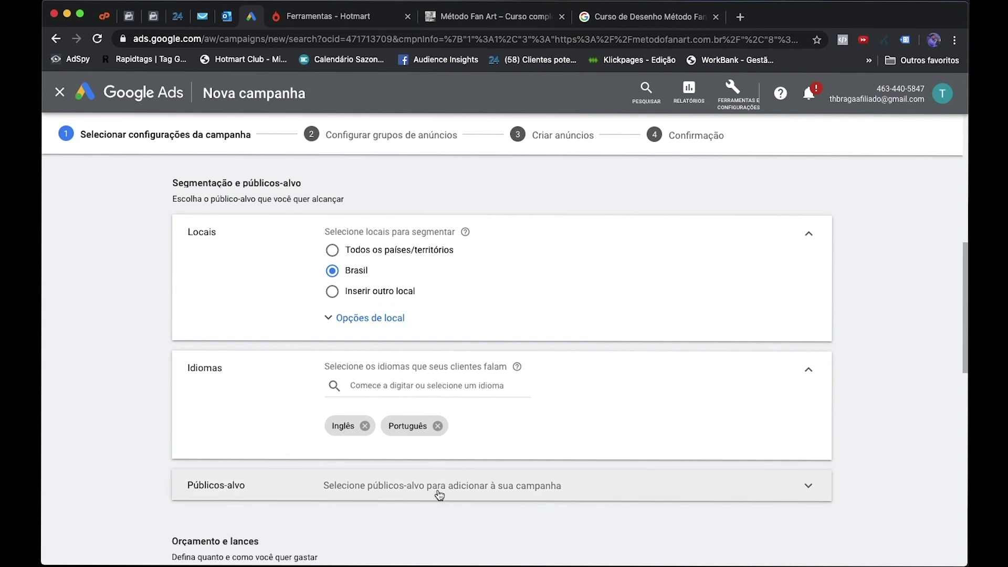
{"action": "scroll", "coordinate": [439, 494], "scroll_direction": "down", "scroll_amount": 1}
{"action": "scroll", "coordinate": [440, 494], "scroll_direction": "down", "scroll_amount": 5}
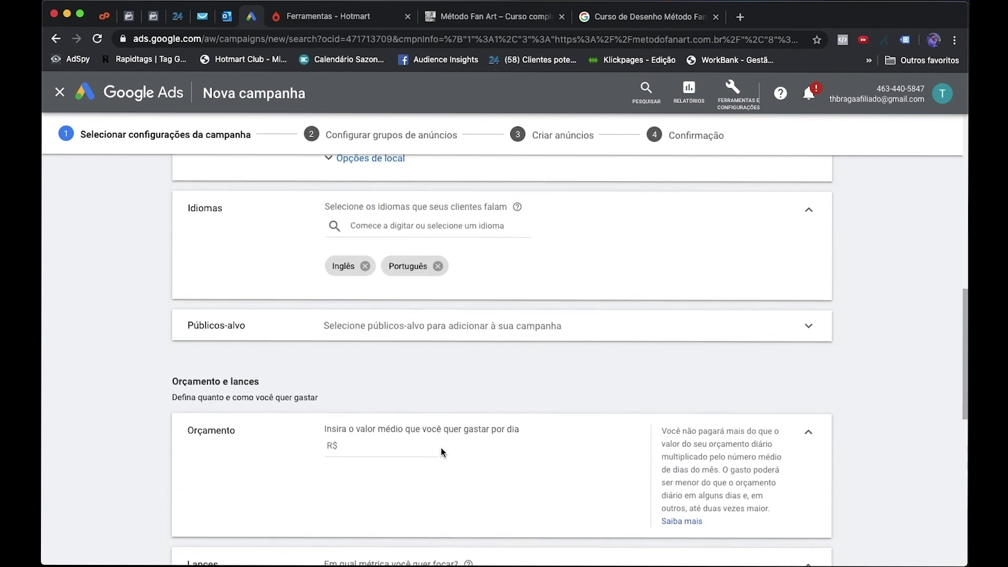
{"action": "left_click", "coordinate": [389, 446]}
{"action": "mouse_move", "coordinate": [595, 549]}
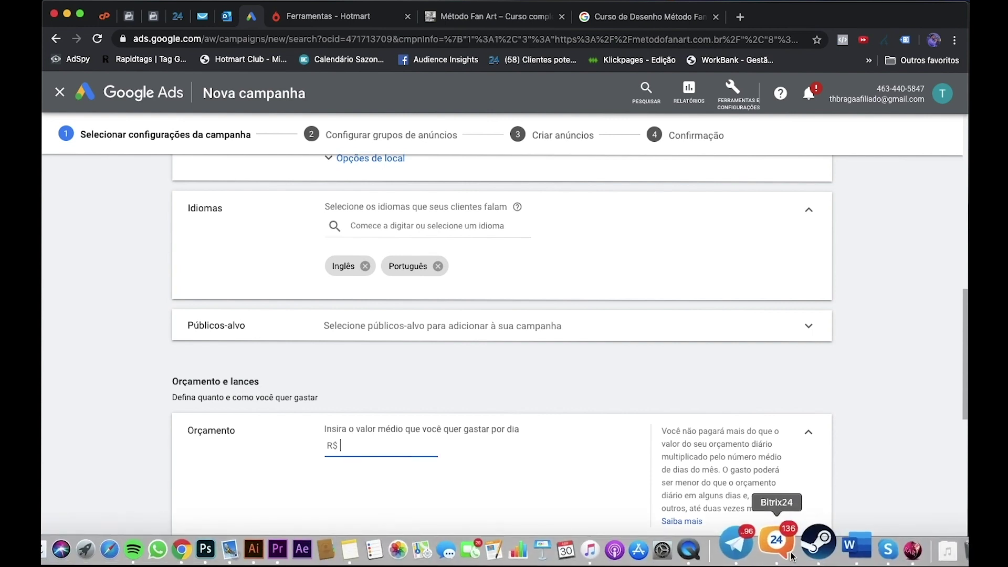
{"action": "left_click", "coordinate": [826, 548]}
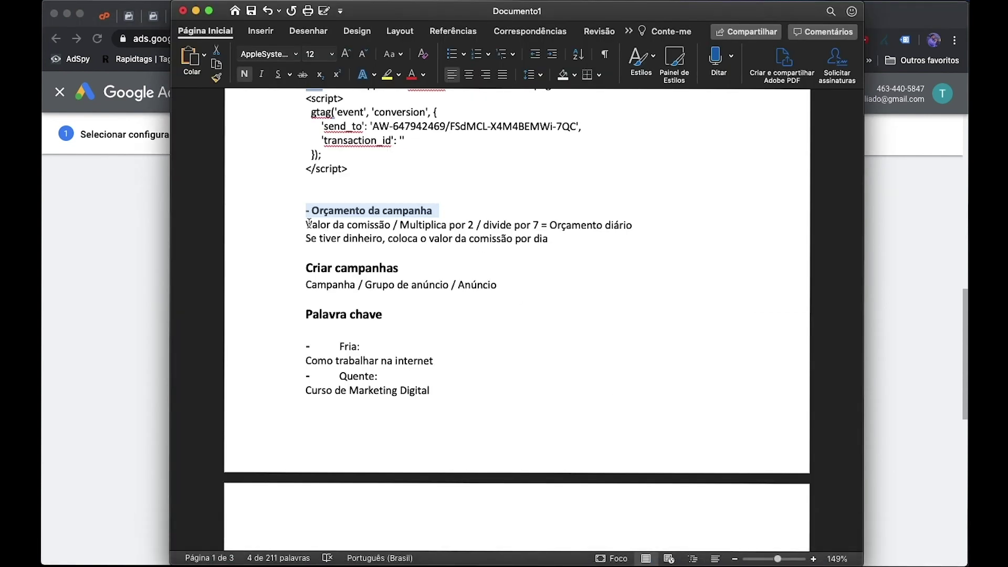
{"action": "left_click_drag", "start_coordinate": [308, 226], "coordinate": [376, 228]}
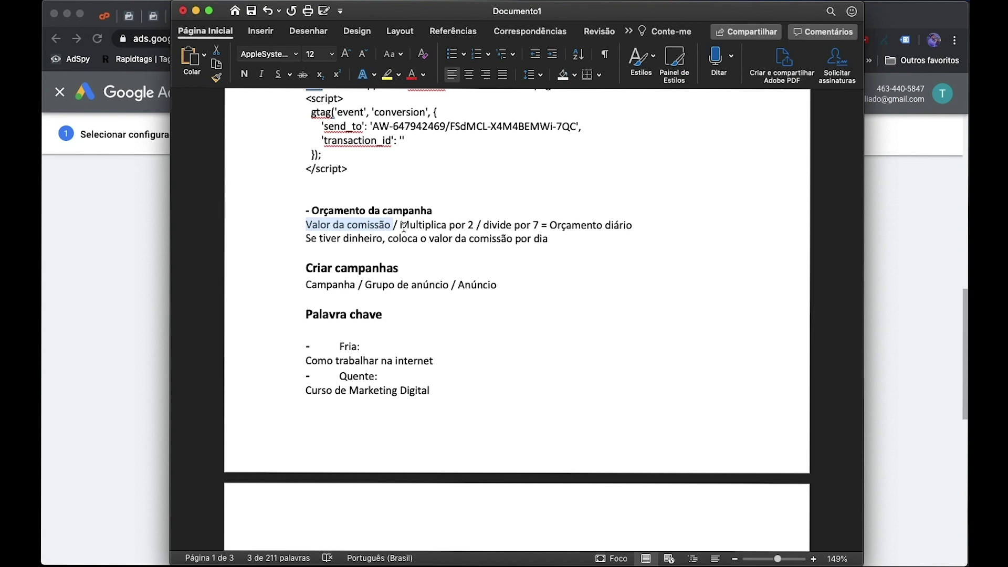
{"action": "left_click_drag", "start_coordinate": [548, 226], "coordinate": [626, 234]}
{"action": "left_click", "coordinate": [429, 239]}
{"action": "left_click", "coordinate": [369, 248]}
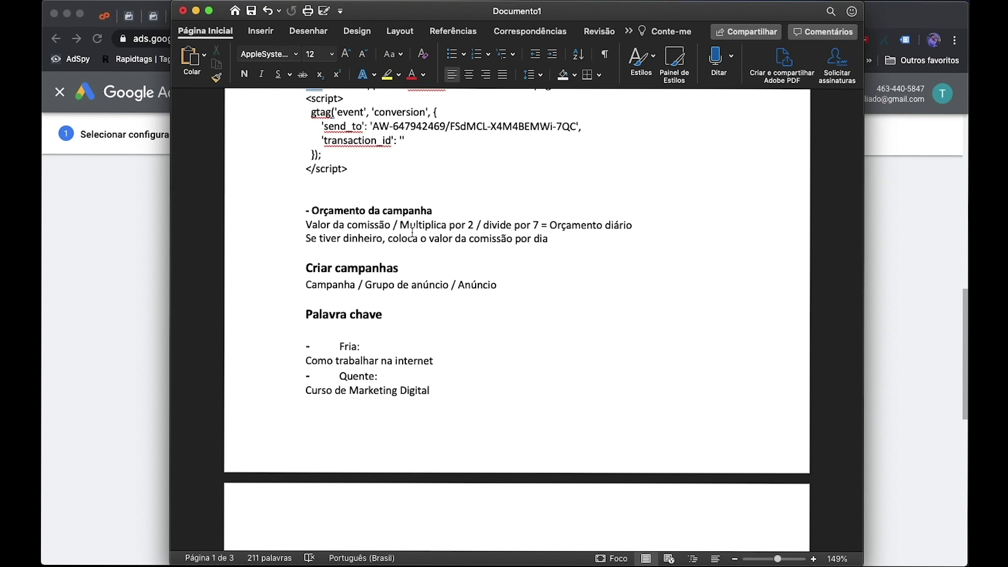
Go to Hotmart, search its marketplace for fanart and open the details of Curso de Desenho Método Fanart 2.0.
{"action": "left_click", "coordinate": [134, 247]}
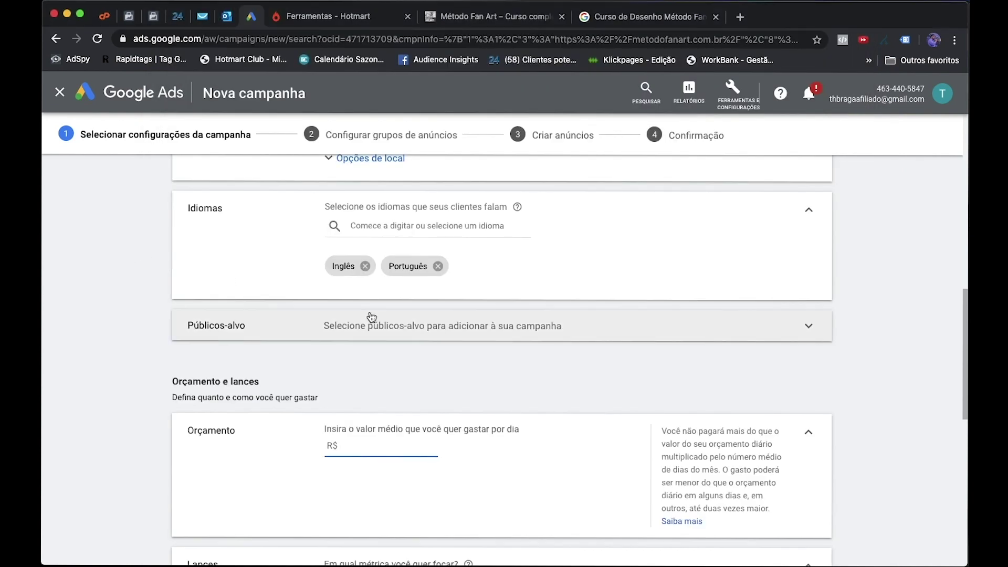
{"action": "left_click", "coordinate": [336, 17]}
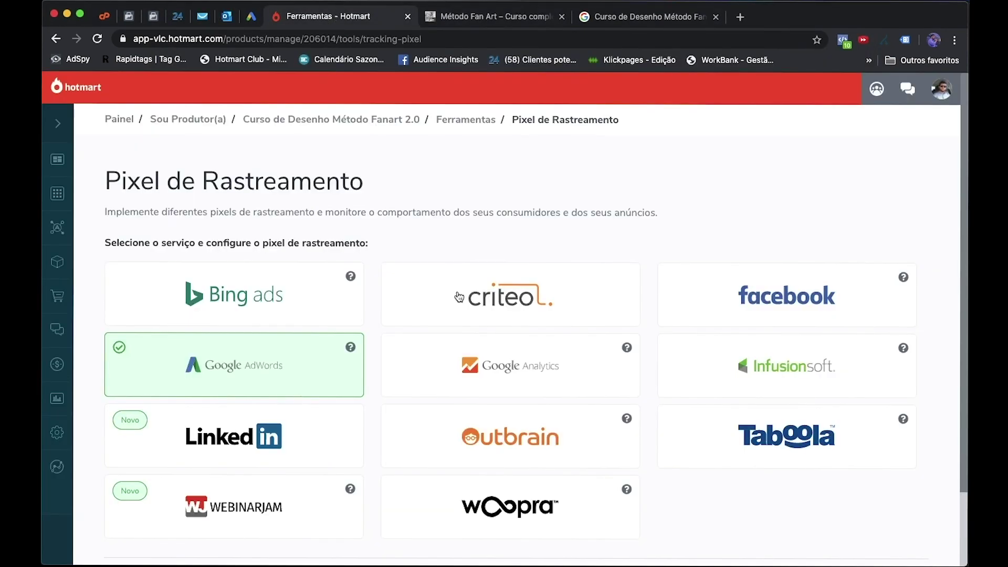
{"action": "mouse_move", "coordinate": [102, 264]}
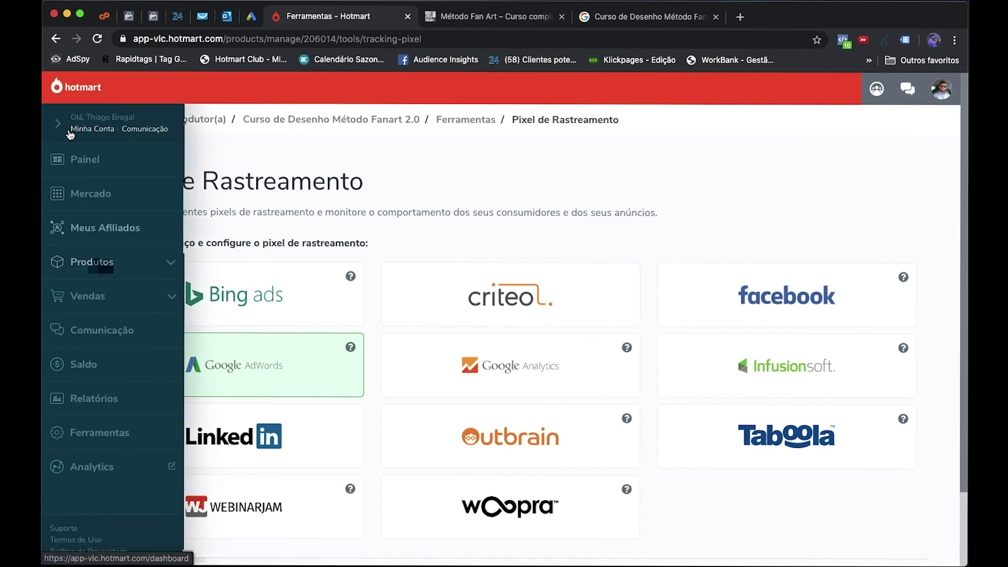
{"action": "left_click", "coordinate": [90, 197]}
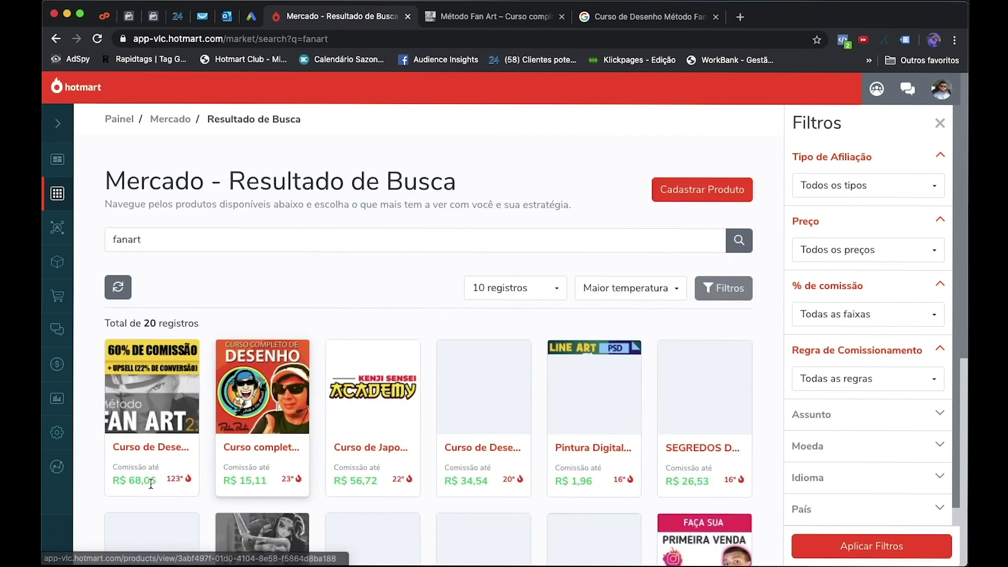
Launch the Calculator from the first Launchpad page and enter the course commission of 68,06.
{"action": "key", "text": "F4"}
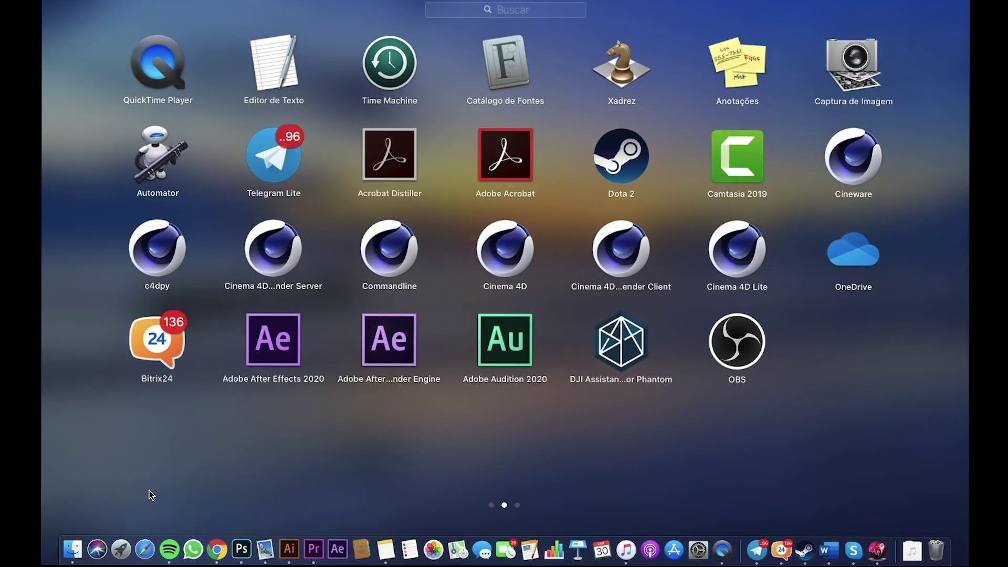
{"action": "scroll", "coordinate": [440, 352], "scroll_direction": "left", "scroll_amount": 3}
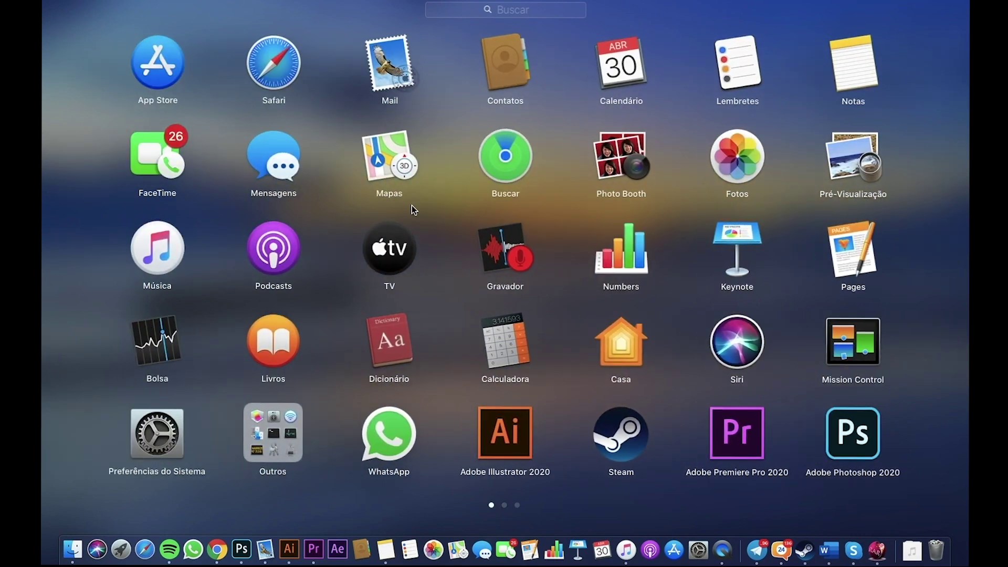
{"action": "scroll", "coordinate": [480, 325], "scroll_direction": "right", "scroll_amount": 3}
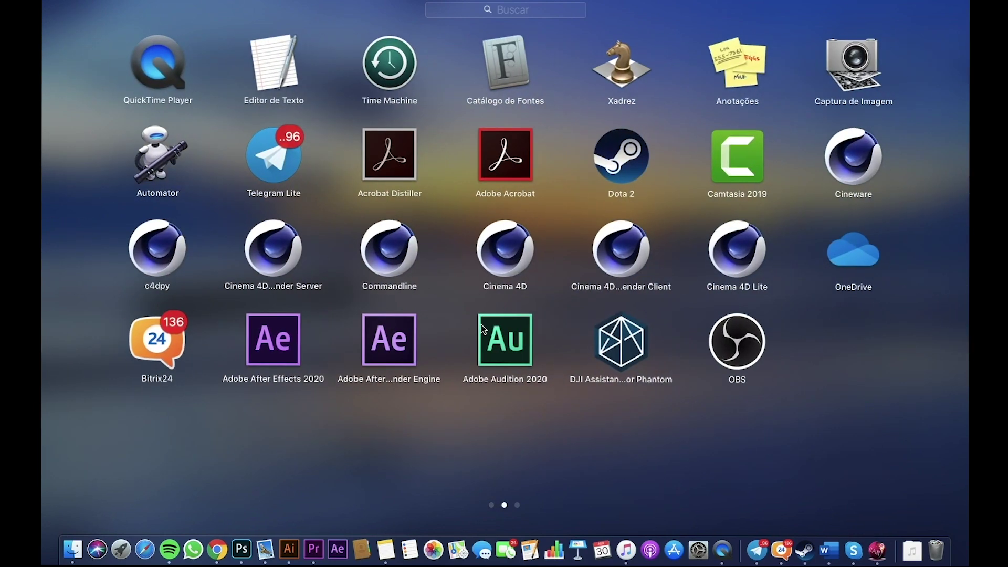
{"action": "scroll", "coordinate": [481, 325], "scroll_direction": "left", "scroll_amount": 3}
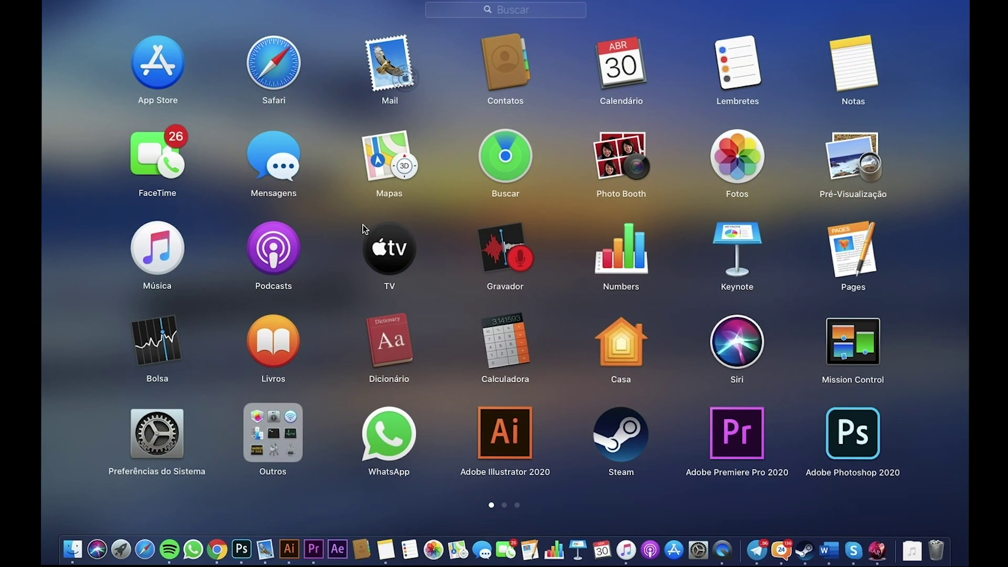
{"action": "left_click", "coordinate": [475, 293]}
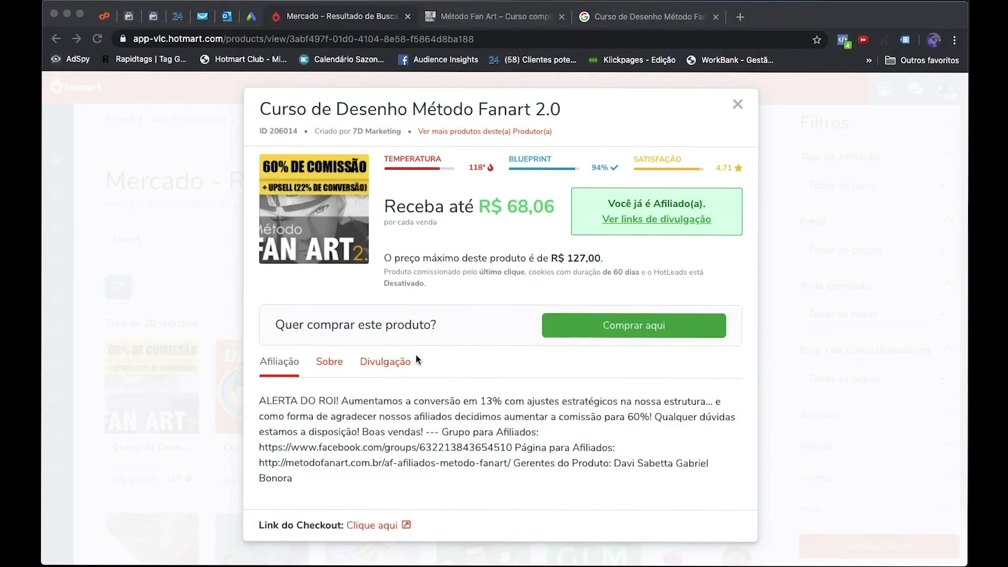
{"action": "type", "text": "68,06"}
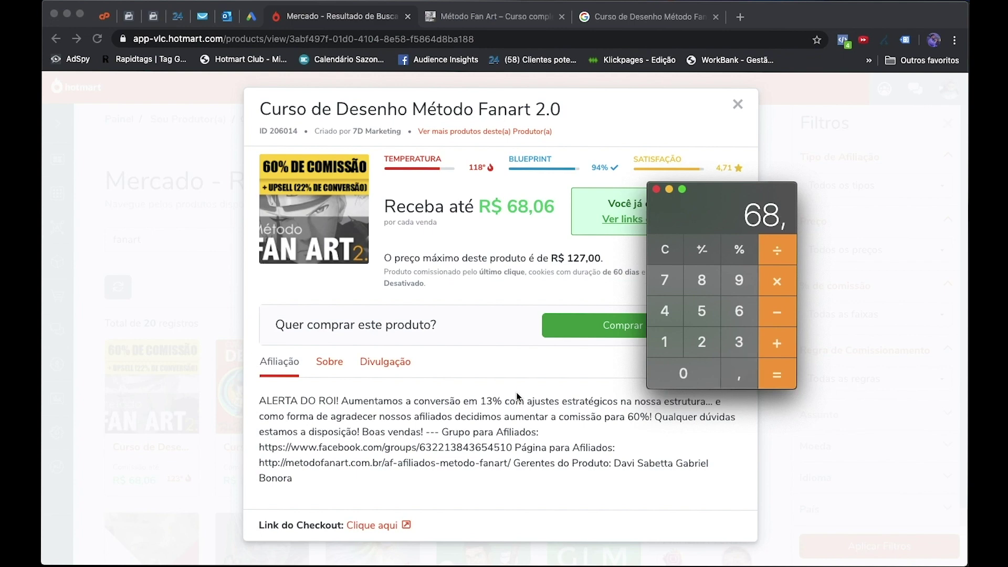
{"action": "left_click", "coordinate": [517, 396]}
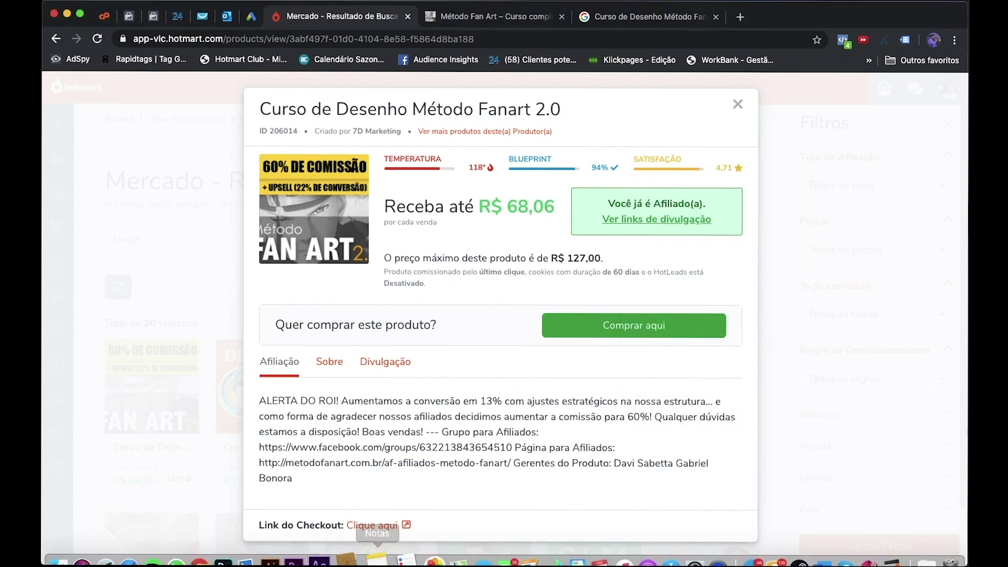
{"action": "left_click", "coordinate": [697, 555]}
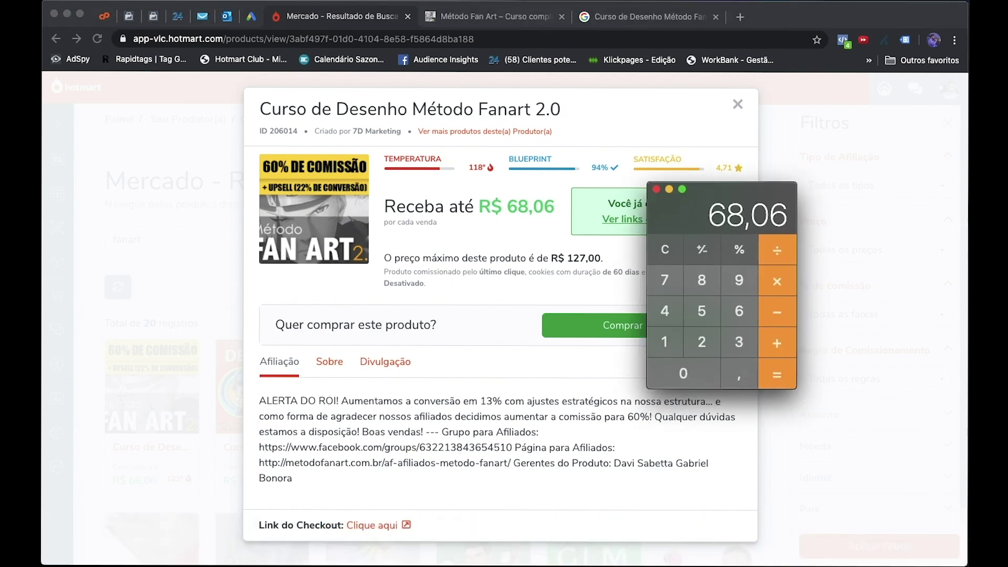
Following the budget formula in the Word notes, multiply the commission by 2 and divide the result by 7 in the Calculator.
{"action": "left_click", "coordinate": [813, 546]}
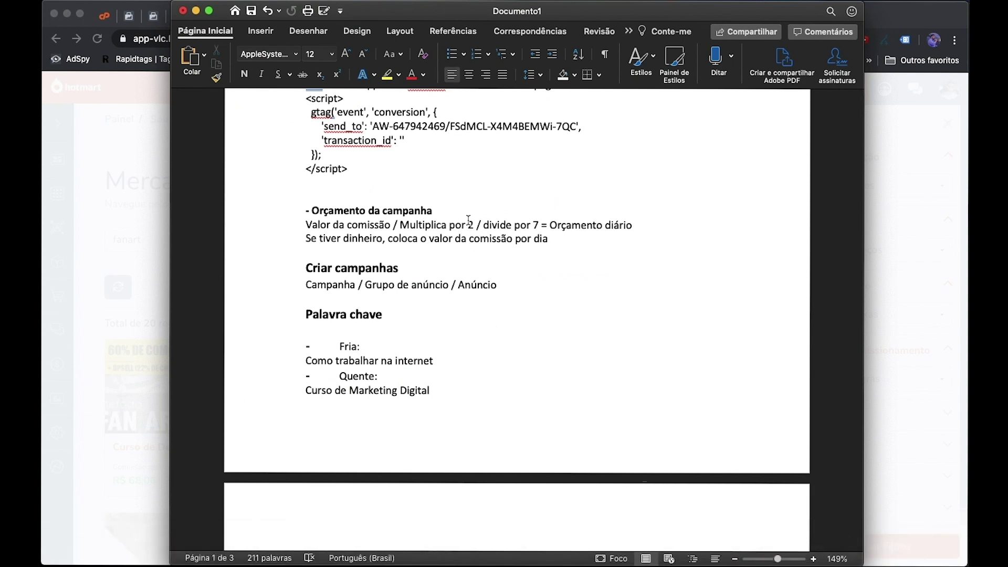
{"action": "key", "text": "super+Tab"}
{"action": "left_click", "coordinate": [777, 284]}
{"action": "left_click", "coordinate": [703, 342]}
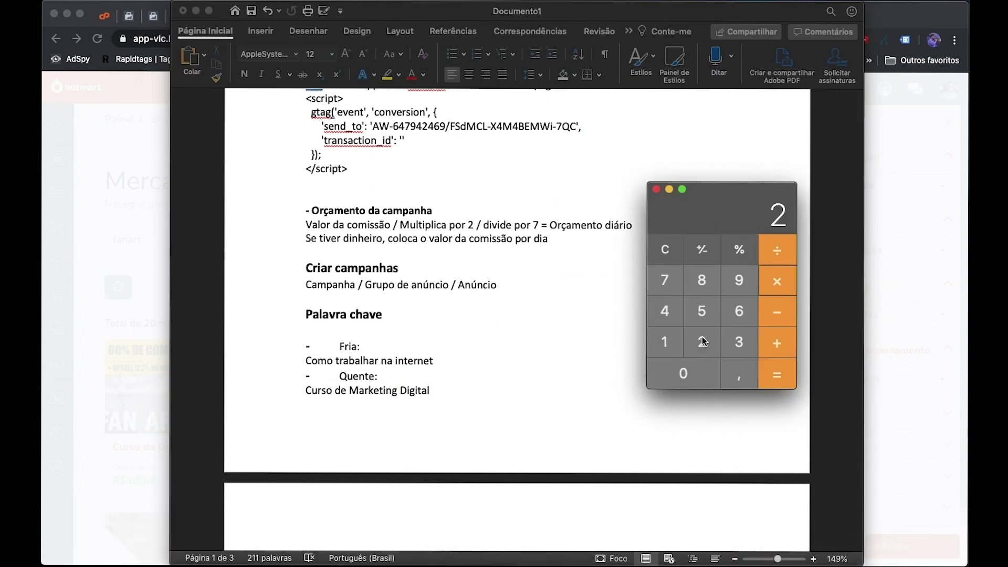
{"action": "left_click", "coordinate": [770, 370]}
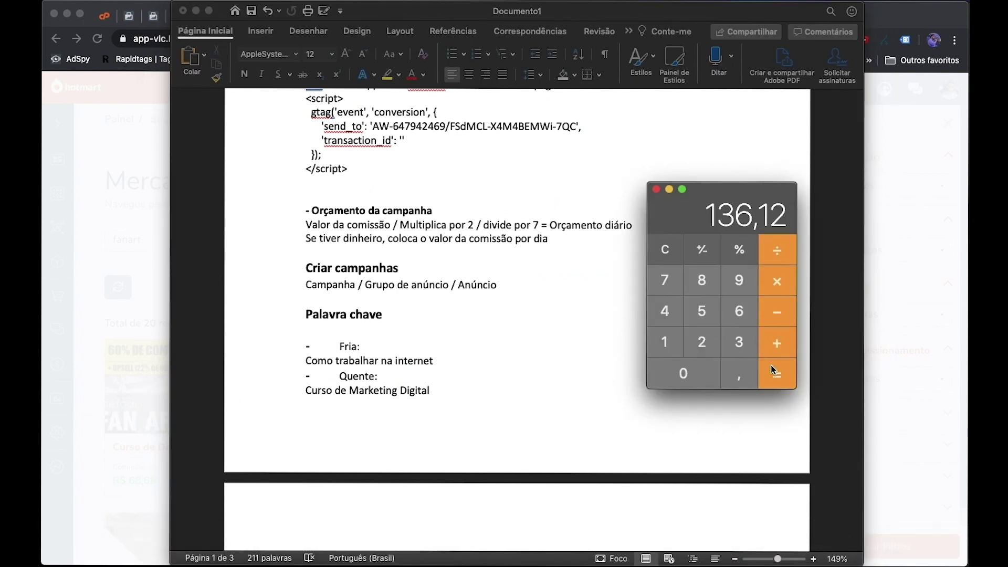
{"action": "left_click", "coordinate": [678, 285]}
{"action": "left_click", "coordinate": [778, 376]}
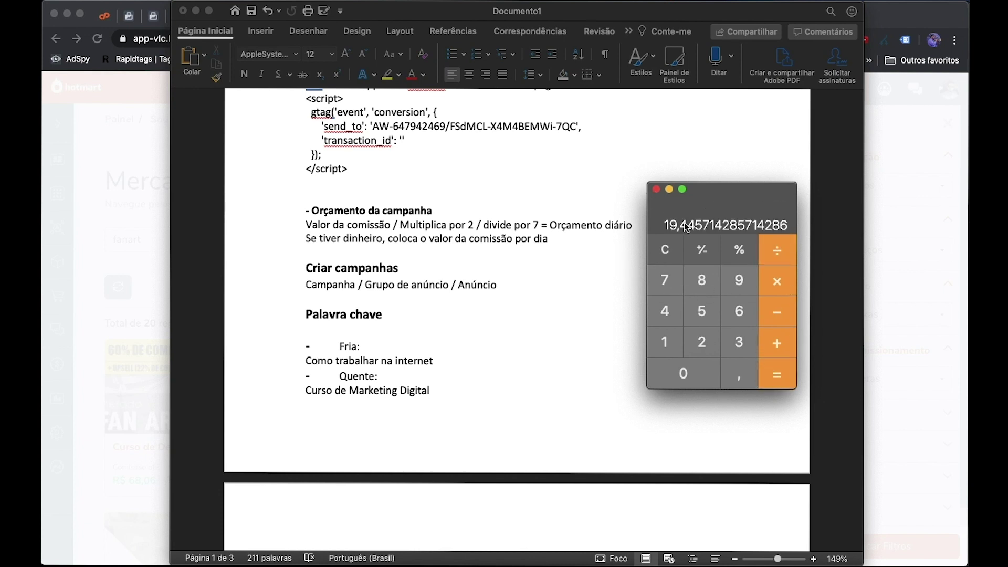
Return to the campaign settings in Google Ads and set the average daily budget to R$ 20.
{"action": "left_click", "coordinate": [147, 167]}
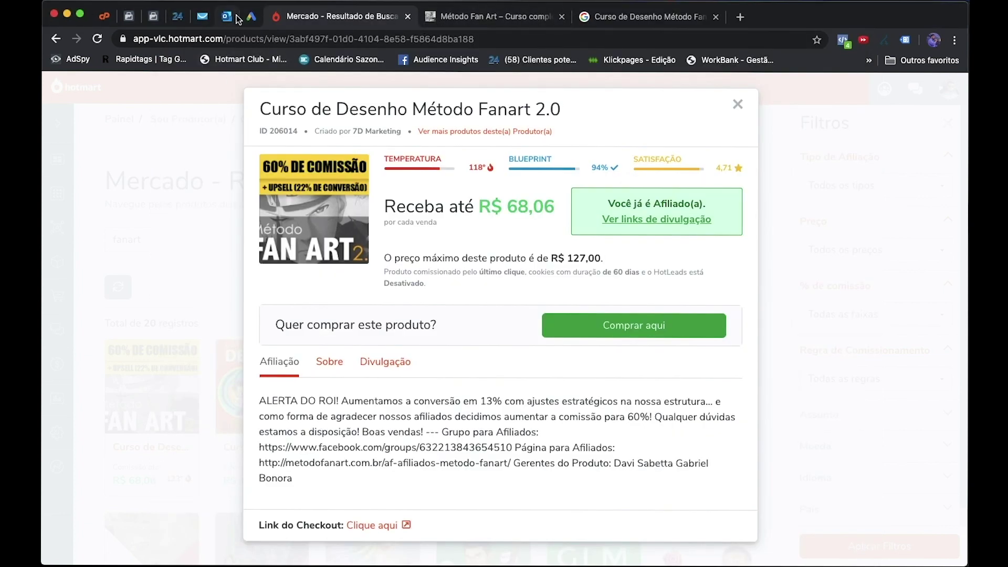
{"action": "left_click", "coordinate": [252, 19]}
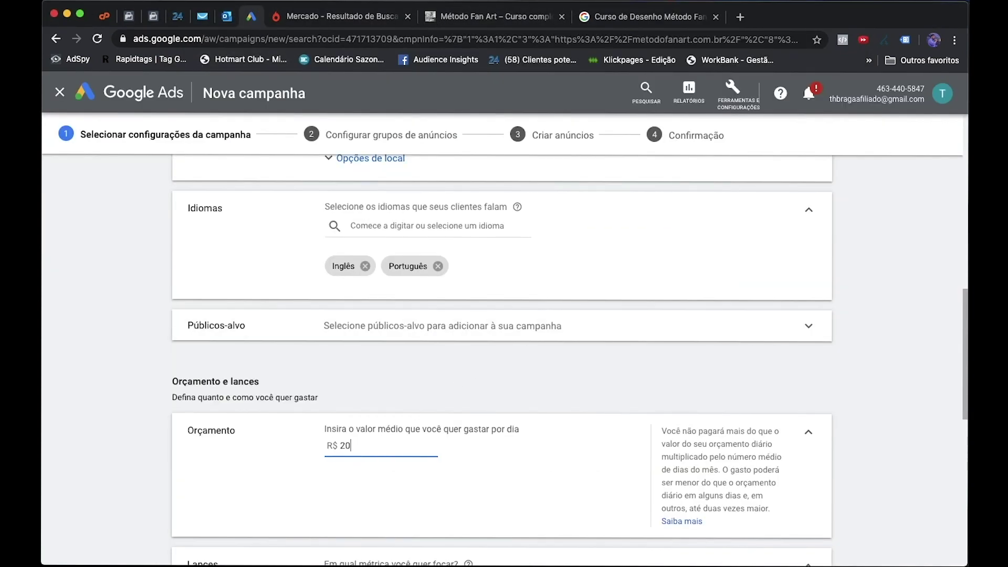
{"action": "left_click", "coordinate": [590, 492]}
Enable a desired cost per action for the conversion-focused bids and fill in the CPA desejado value.
{"action": "scroll", "coordinate": [589, 492], "scroll_direction": "down", "scroll_amount": 6}
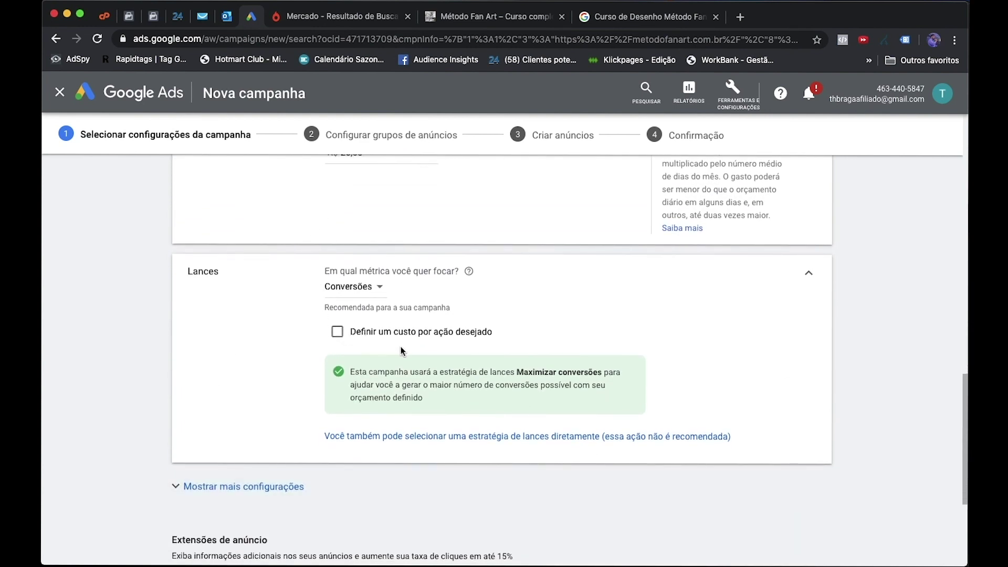
{"action": "left_click", "coordinate": [337, 332]}
{"action": "left_click", "coordinate": [370, 372]}
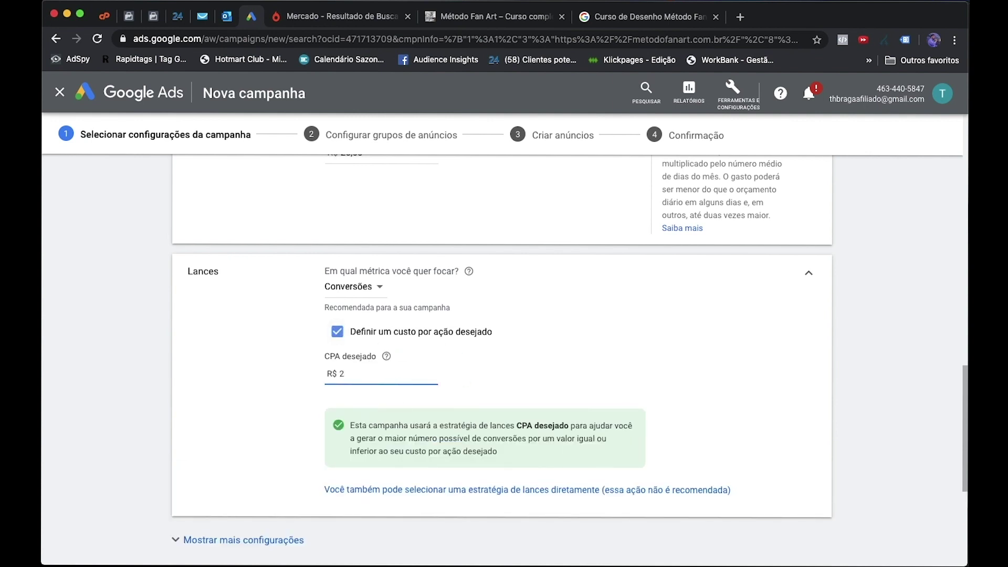
{"action": "left_click", "coordinate": [183, 313]}
Search Google for uber sugest in a new browser tab and open the Ubersuggest keyword tool on neilpatel.com.
{"action": "left_click", "coordinate": [741, 16]}
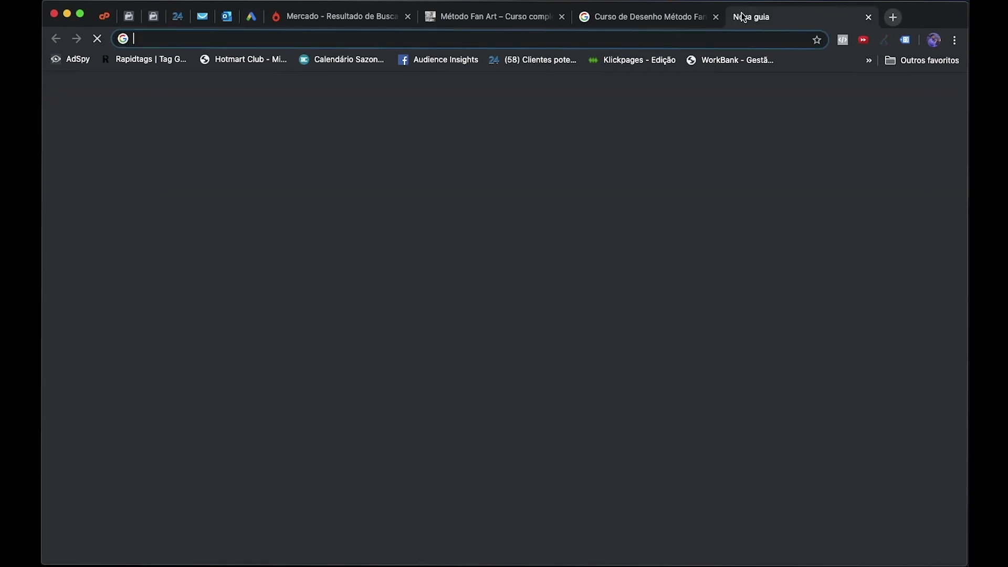
{"action": "type", "text": "uber"}
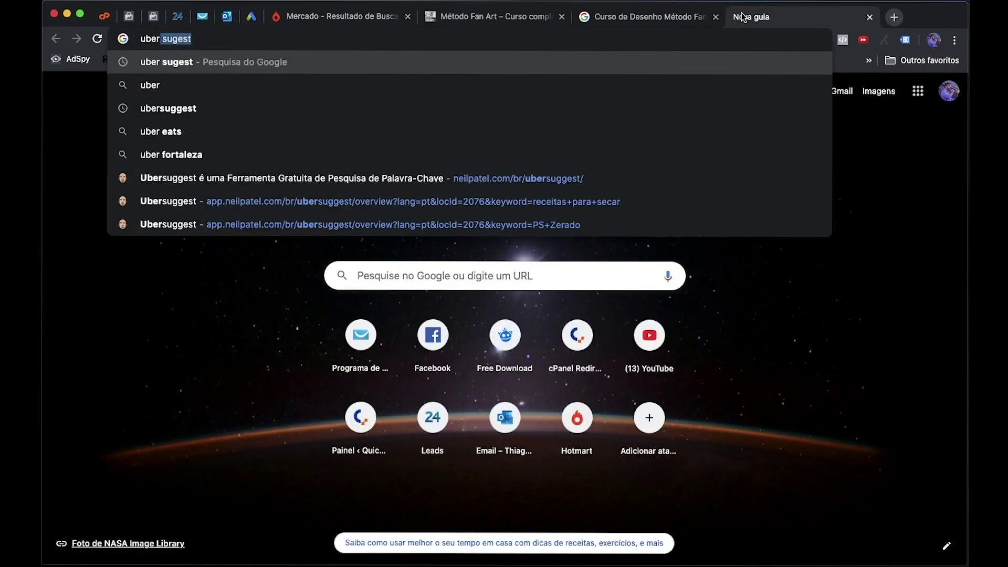
{"action": "key", "text": "Return"}
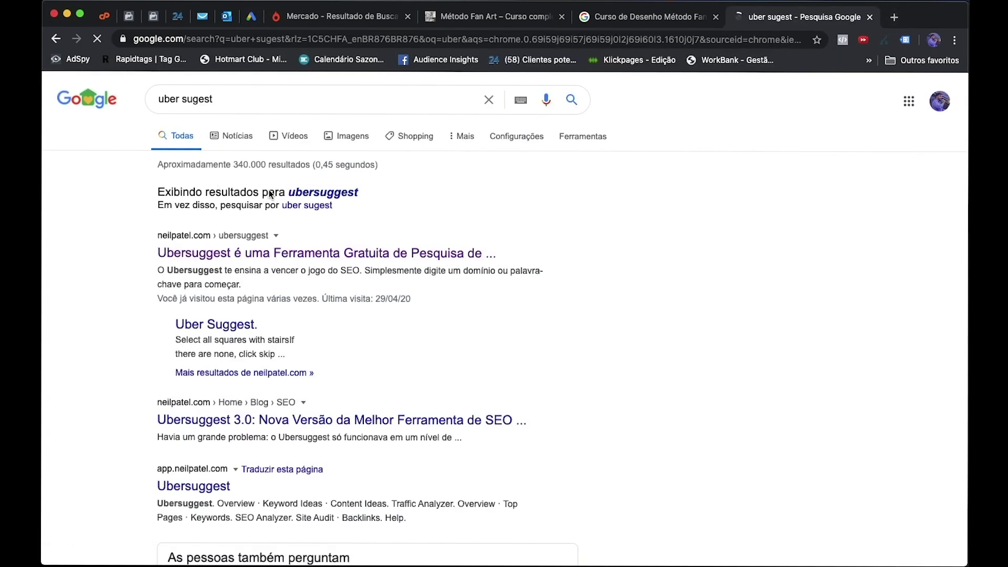
{"action": "left_click", "coordinate": [305, 258]}
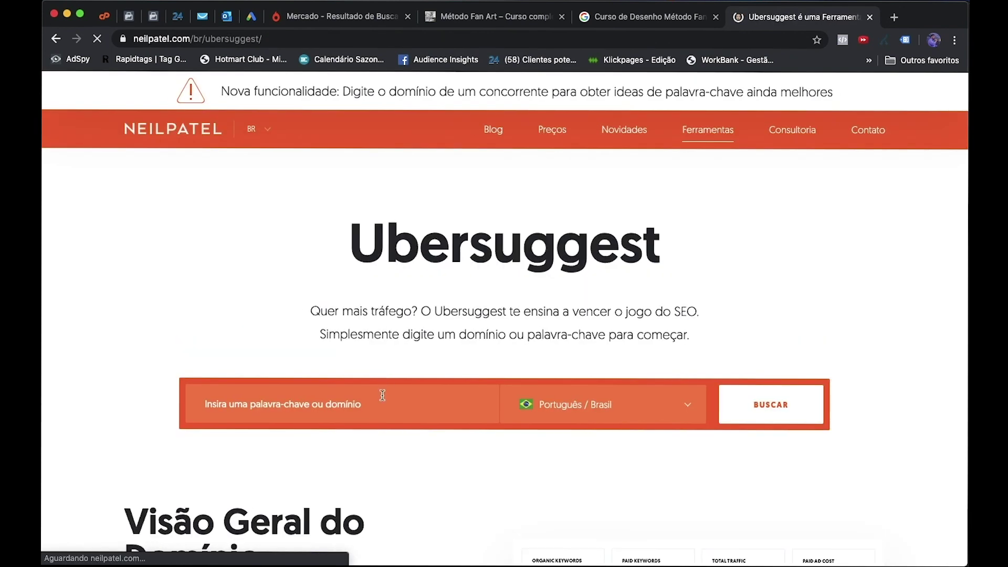
Search Ubersuggest for Método Fanart in Português / Brasil and review the keyword's search volume, cost per click and keyword ideas.
{"action": "left_click", "coordinate": [379, 404]}
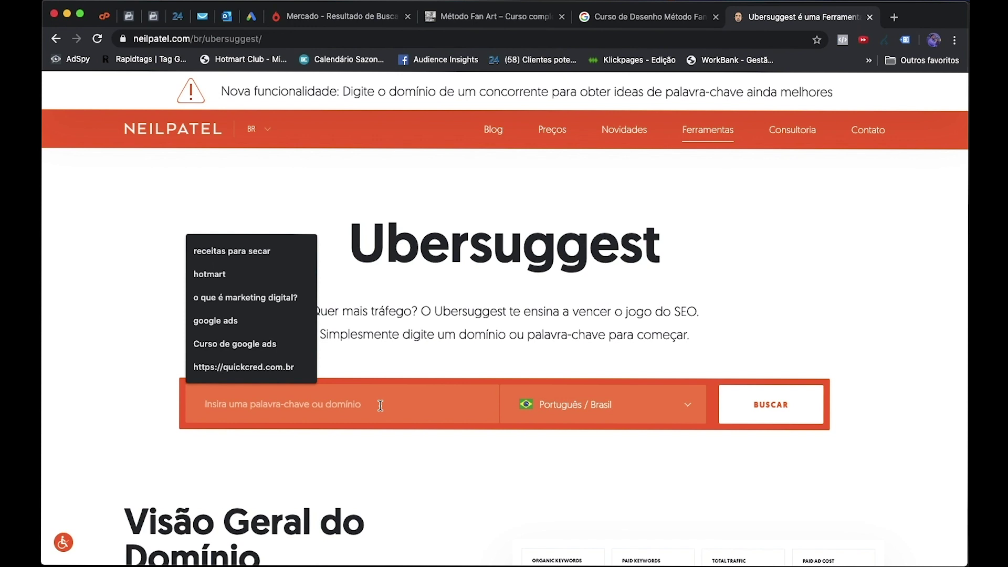
{"action": "type", "text": "Método Fanart"}
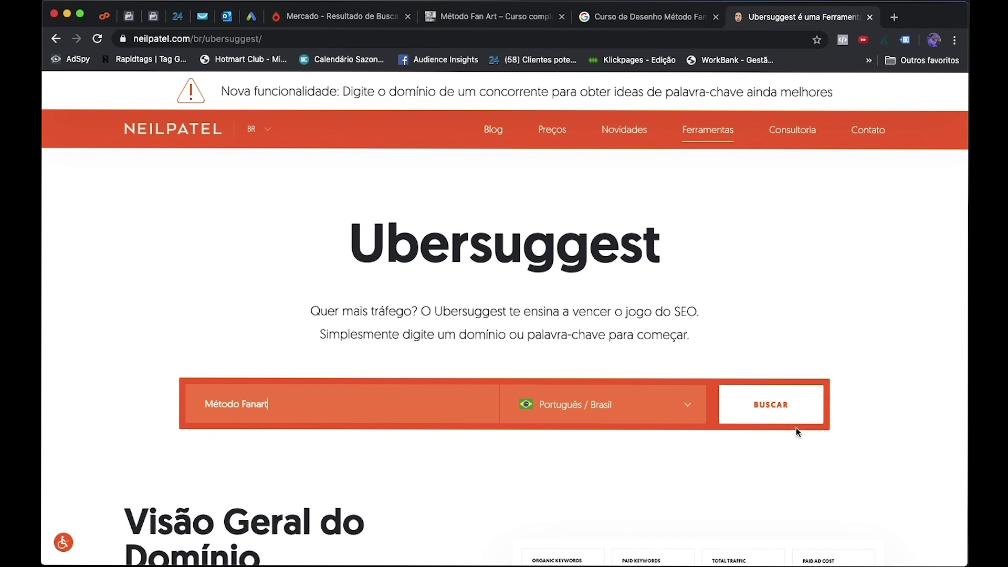
{"action": "left_click", "coordinate": [796, 414]}
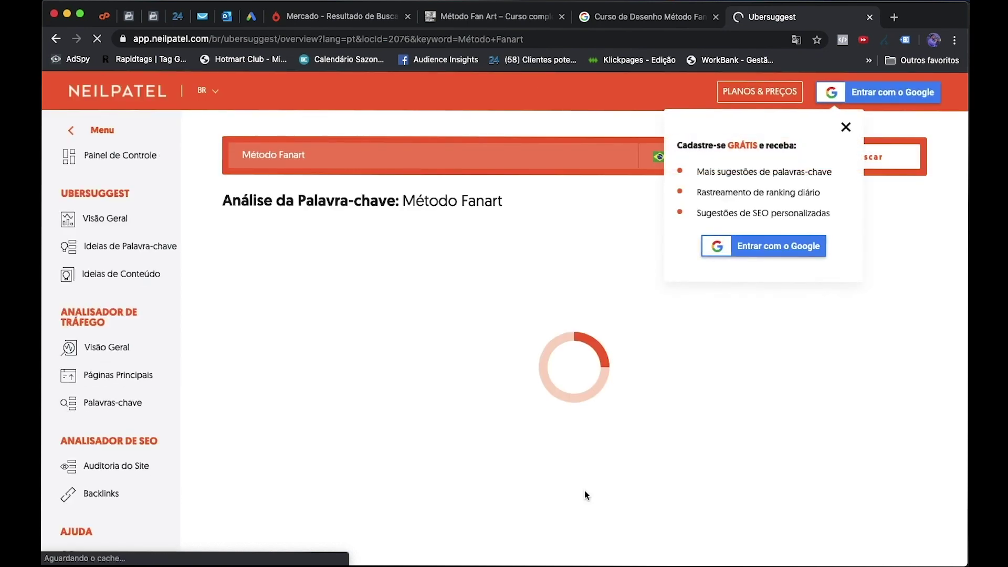
{"action": "left_click", "coordinate": [846, 128]}
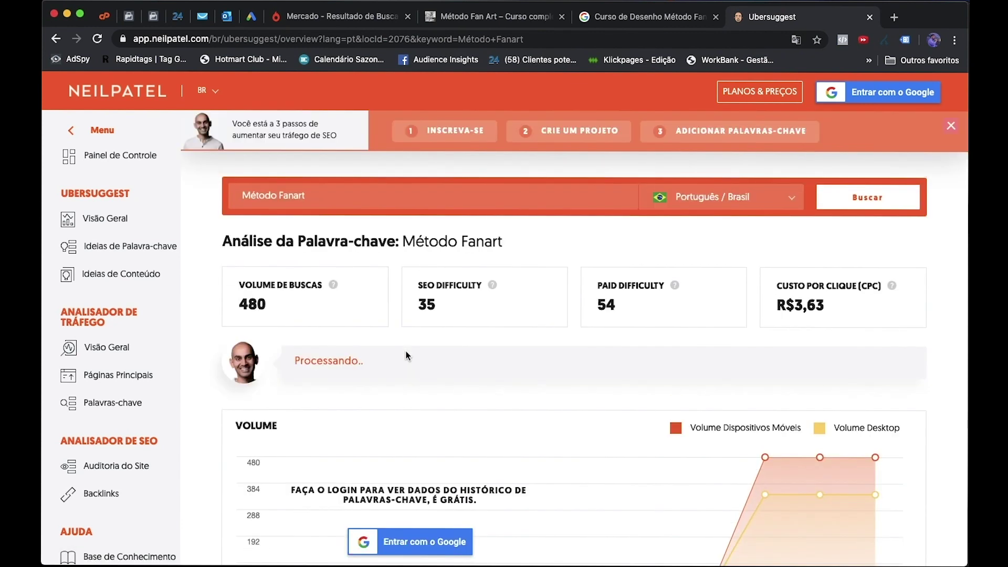
{"action": "scroll", "coordinate": [406, 356], "scroll_direction": "down", "scroll_amount": 1}
{"action": "scroll", "coordinate": [407, 356], "scroll_direction": "down", "scroll_amount": 4}
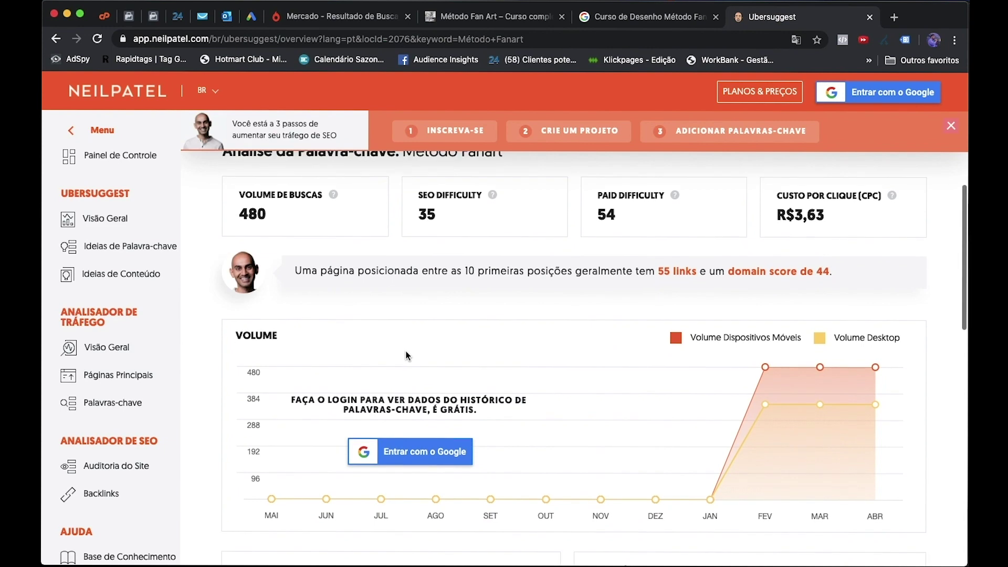
{"action": "scroll", "coordinate": [368, 336], "scroll_direction": "up", "scroll_amount": 5}
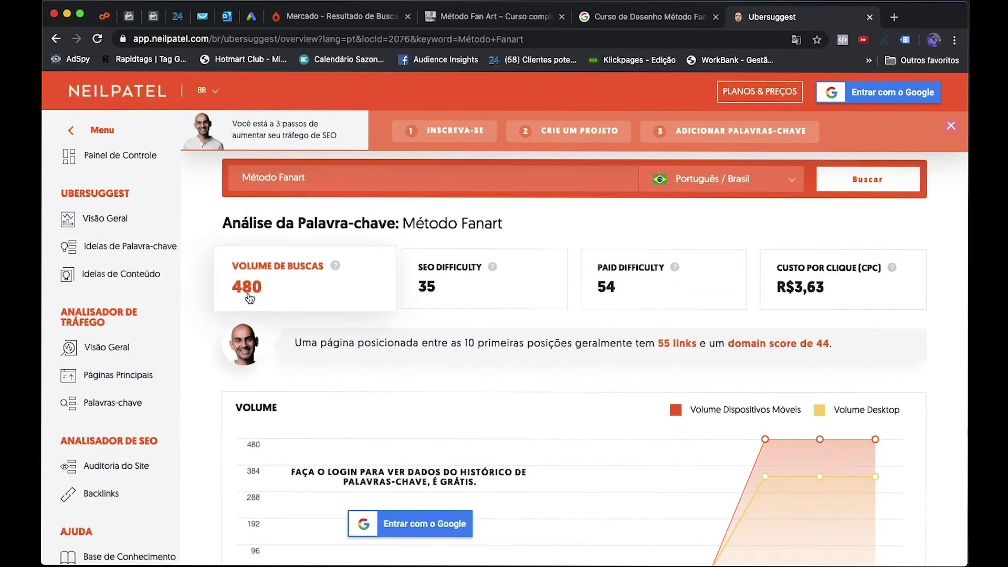
{"action": "scroll", "coordinate": [471, 336], "scroll_direction": "down", "scroll_amount": 8}
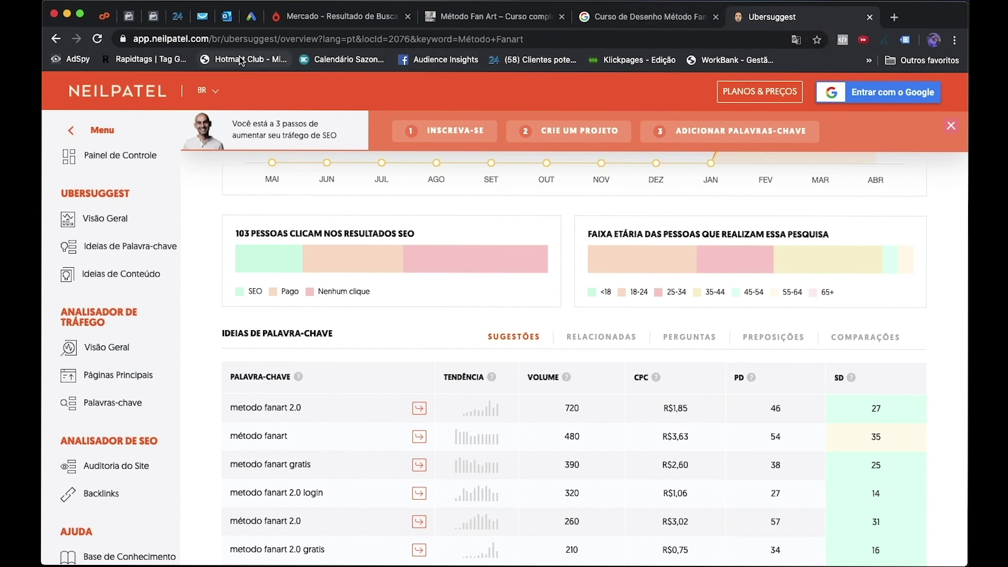
Return to the Google Ads campaign settings and select the Últimas Vagas callout under Extensões de frase de destaque.
{"action": "left_click", "coordinate": [251, 17]}
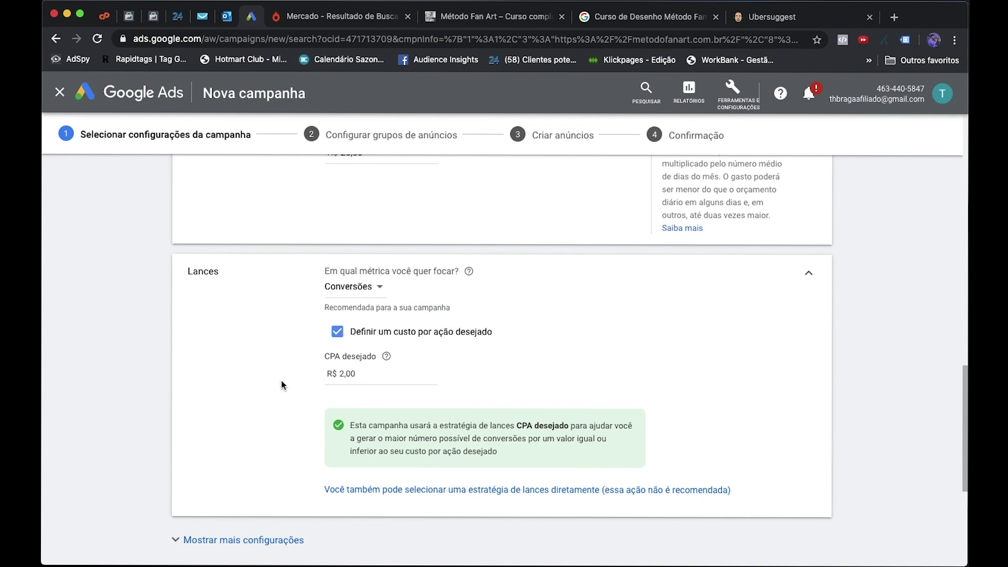
{"action": "scroll", "coordinate": [282, 386], "scroll_direction": "down", "scroll_amount": 5}
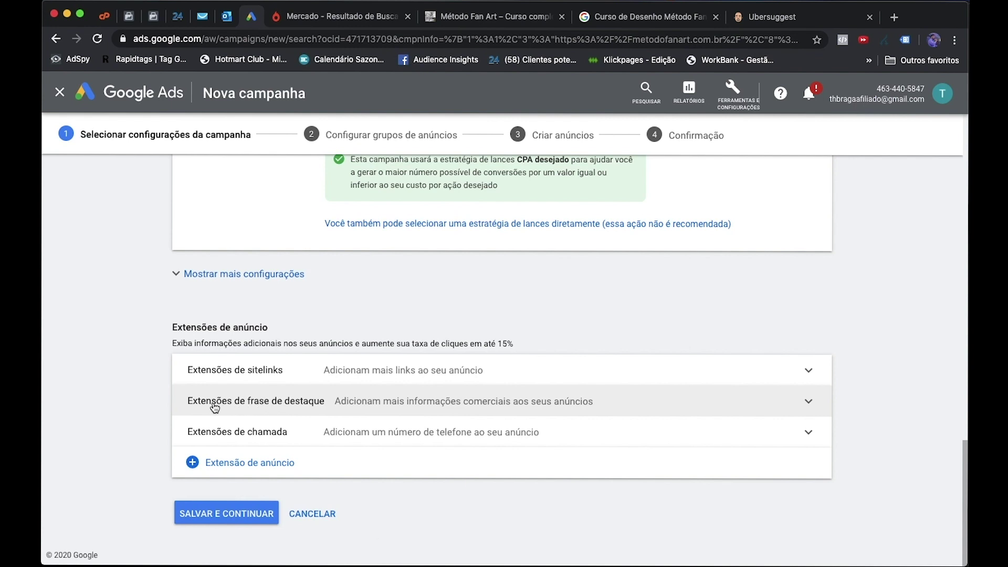
{"action": "left_click", "coordinate": [275, 410]}
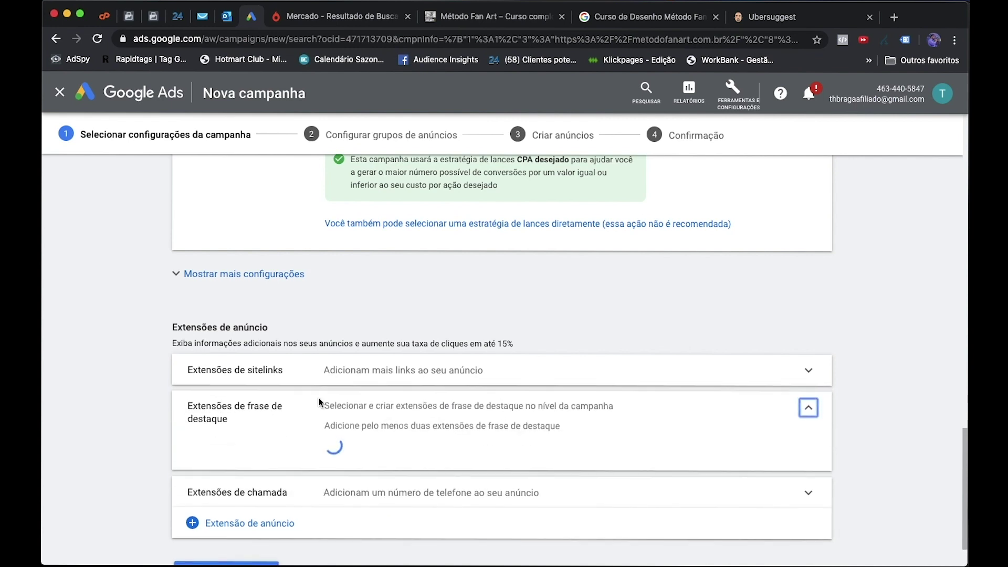
{"action": "scroll", "coordinate": [265, 417], "scroll_direction": "down", "scroll_amount": 5}
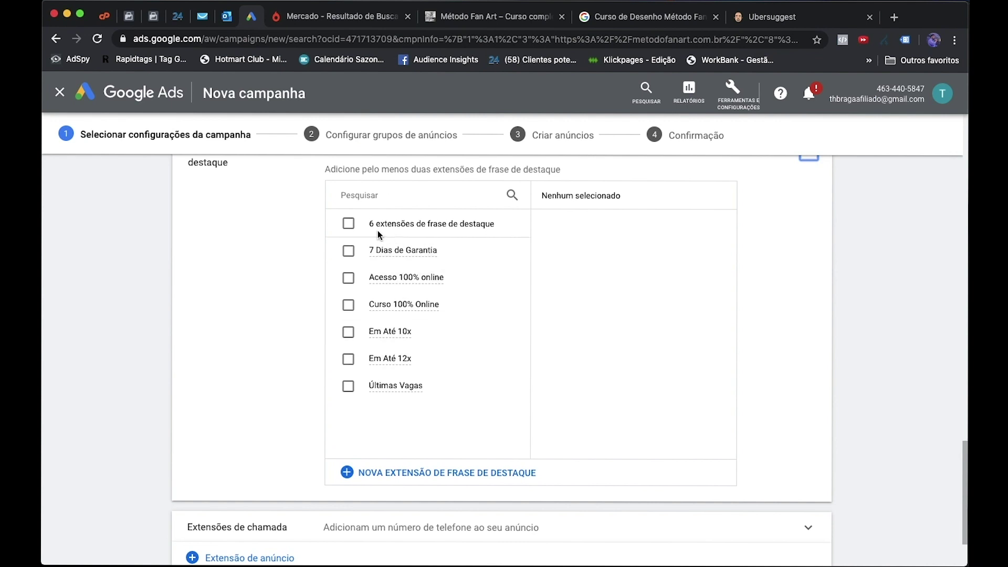
{"action": "left_click", "coordinate": [348, 388]}
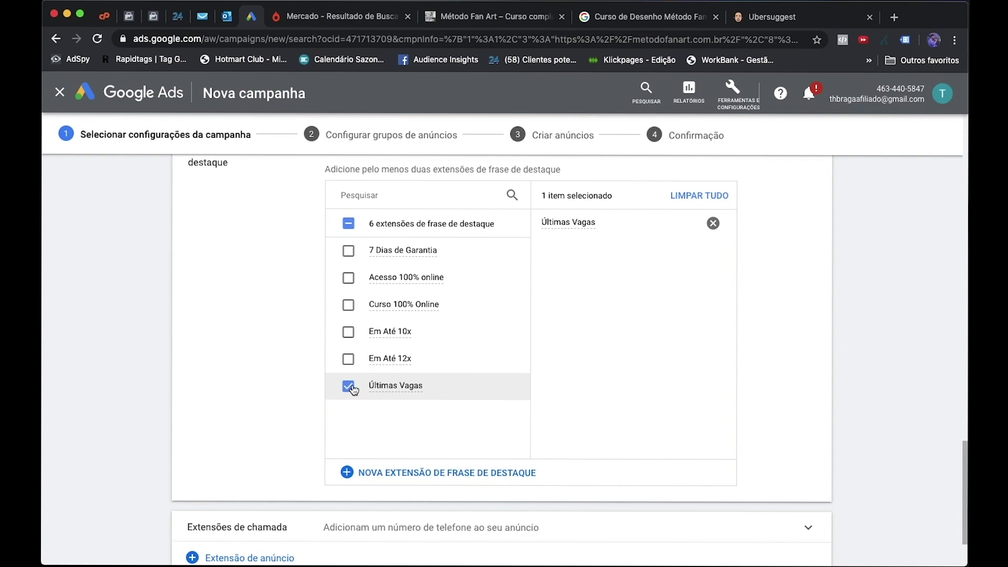
Check the installment offer on the Método Fan Art sales page and add the callouts Em Até 10x, Curso 100% Online and 7 Dias de Garantia.
{"action": "left_click", "coordinate": [517, 17]}
{"action": "scroll", "coordinate": [566, 376], "scroll_direction": "down", "scroll_amount": 20}
{"action": "scroll", "coordinate": [566, 376], "scroll_direction": "up", "scroll_amount": 5}
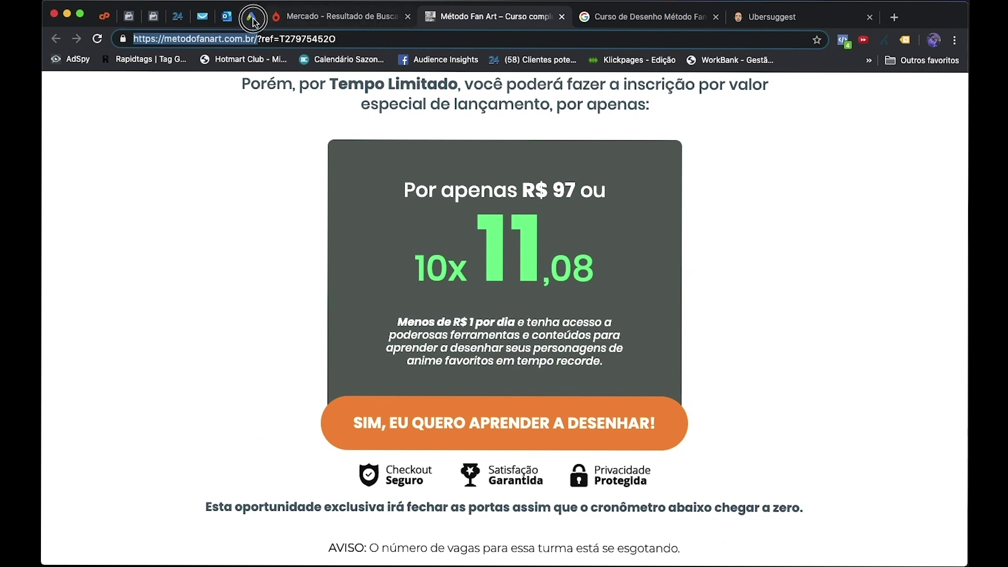
{"action": "left_click", "coordinate": [253, 20]}
{"action": "left_click", "coordinate": [372, 336]}
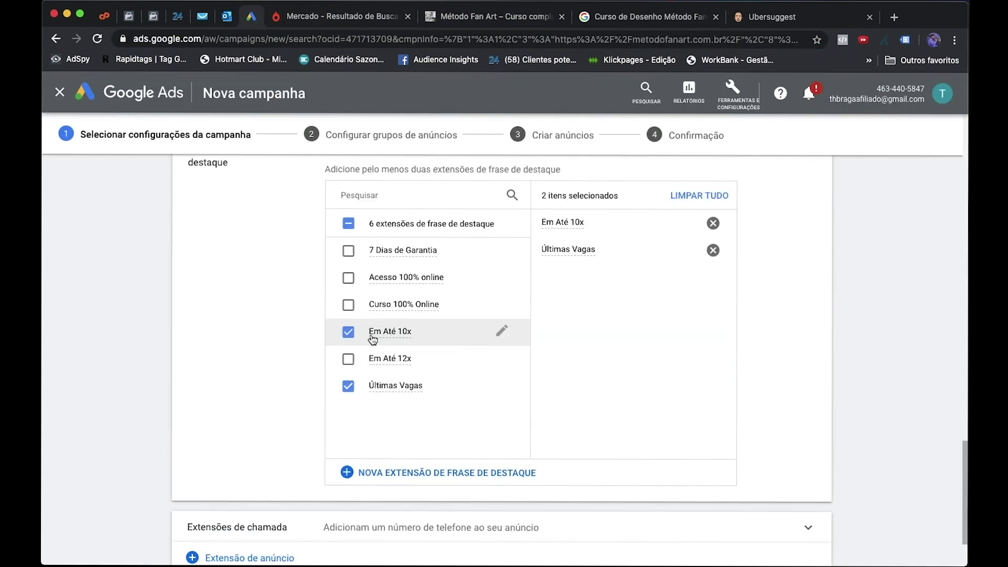
{"action": "left_click", "coordinate": [423, 309]}
{"action": "left_click", "coordinate": [402, 251]}
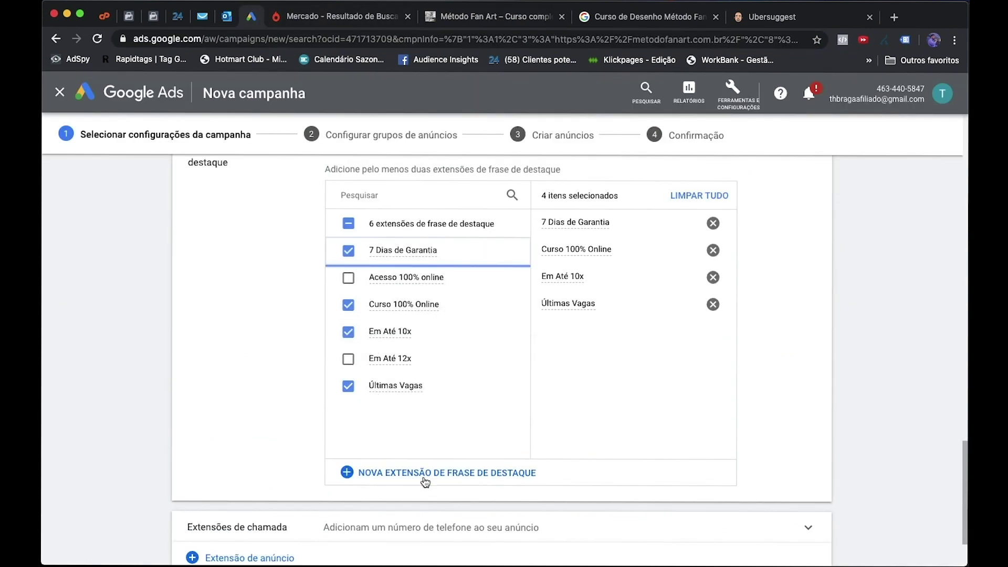
Try to save the campaign settings and check the guarantee terms on the Método Fan Art sales page.
{"action": "scroll", "coordinate": [319, 438], "scroll_direction": "down", "scroll_amount": 3}
{"action": "left_click", "coordinate": [266, 513]}
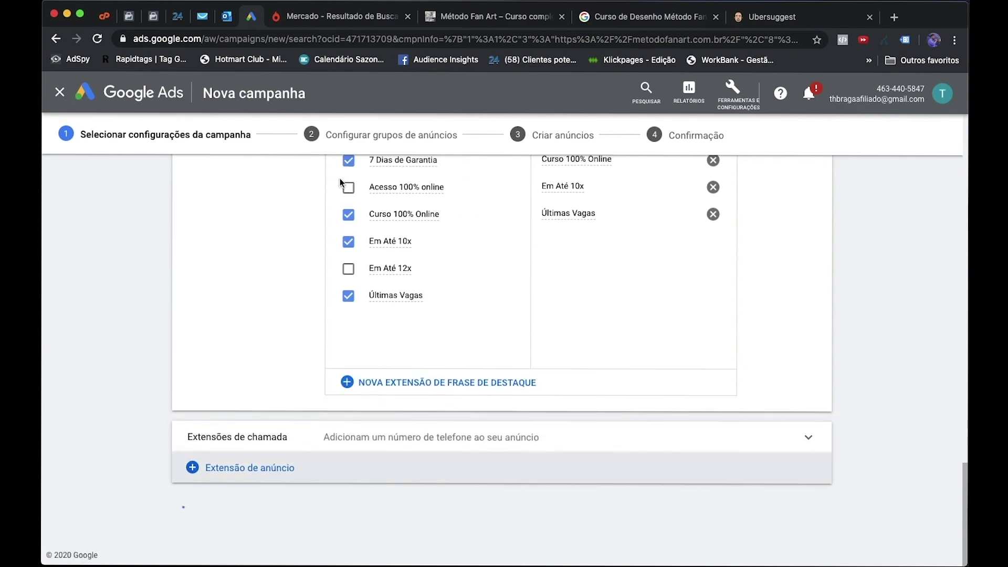
{"action": "left_click", "coordinate": [470, 19]}
{"action": "scroll", "coordinate": [249, 297], "scroll_direction": "down", "scroll_amount": 10}
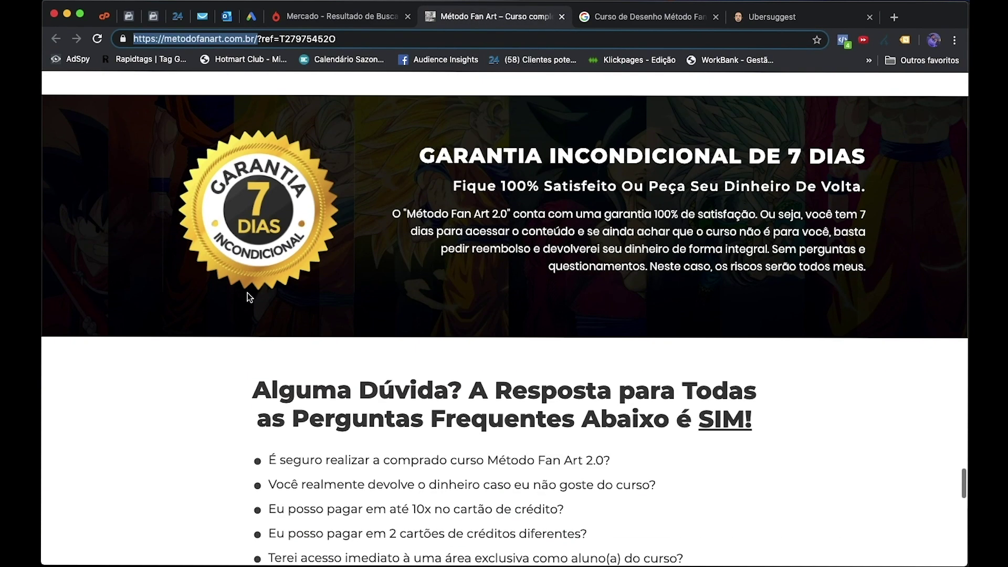
{"action": "left_click", "coordinate": [252, 20]}
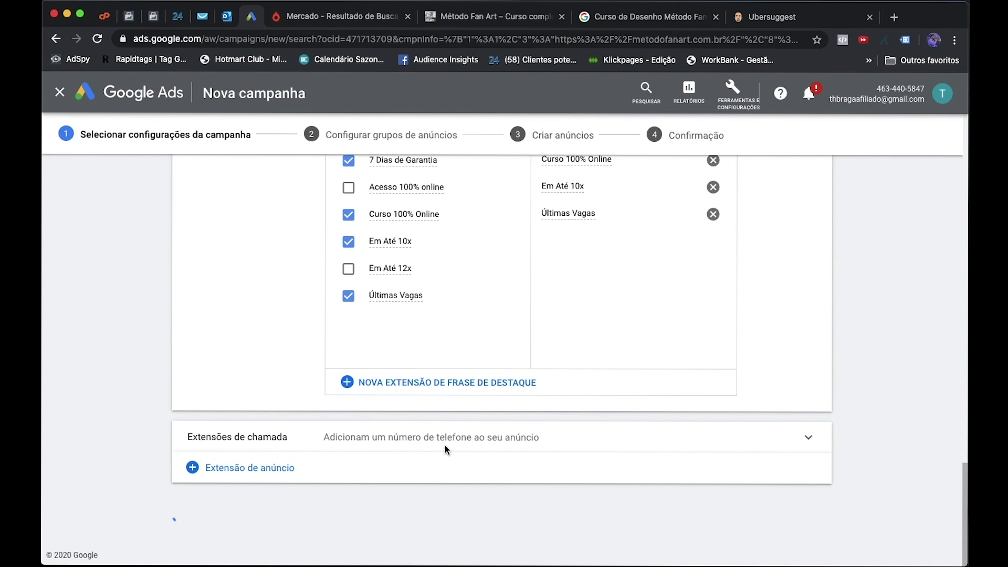
Remove 2.0 from the campaign name, leaving Método Fanart, and try to save the campaign settings again.
{"action": "left_click", "coordinate": [397, 295]}
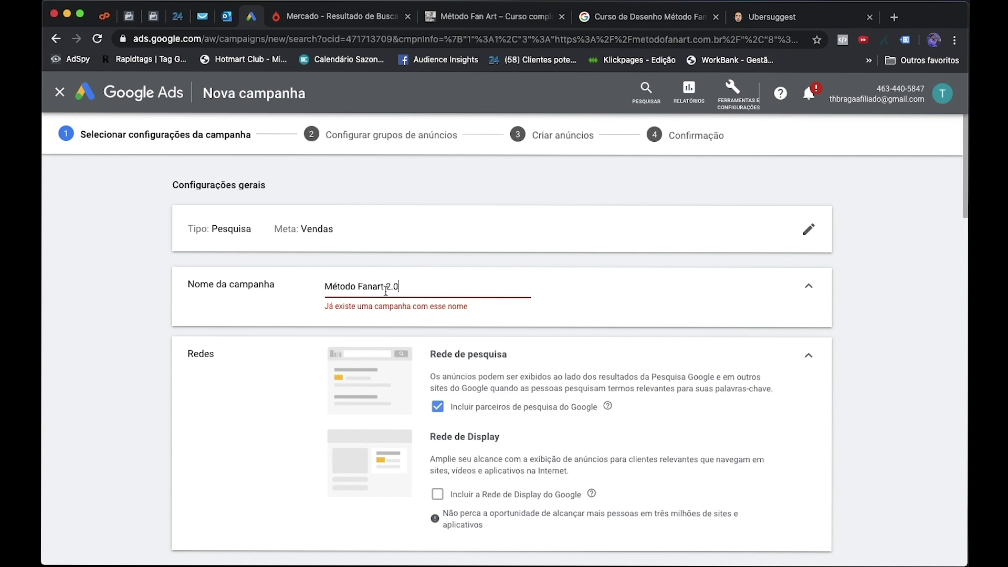
{"action": "left_click_drag", "start_coordinate": [413, 289], "coordinate": [383, 286]}
{"action": "key", "text": "BackSpace"}
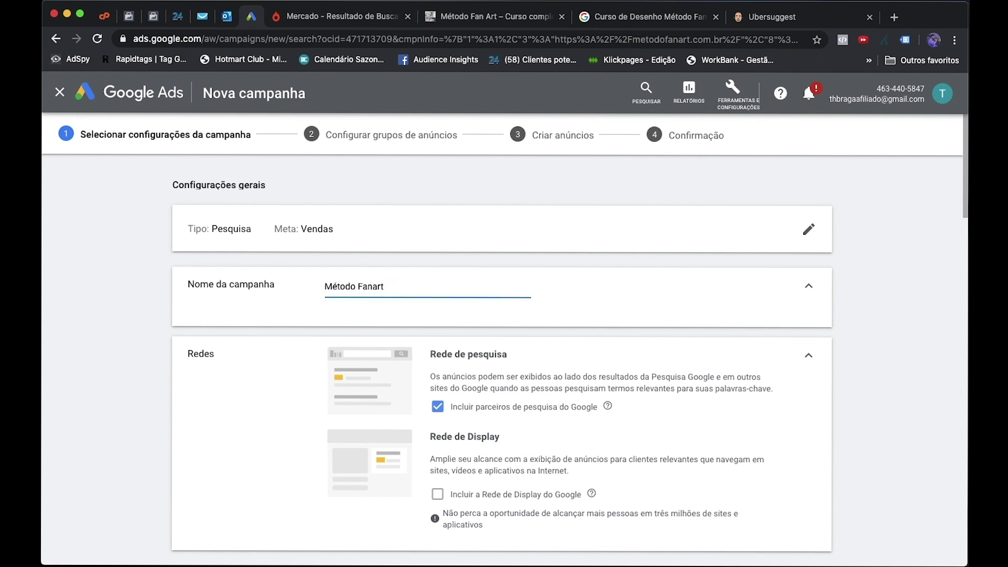
{"action": "scroll", "coordinate": [451, 395], "scroll_direction": "down", "scroll_amount": 2}
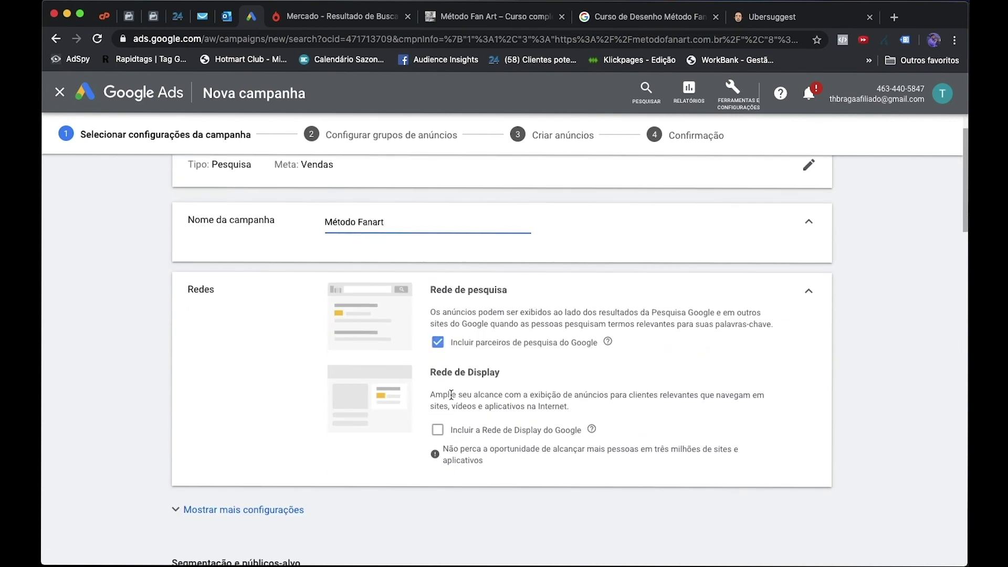
{"action": "scroll", "coordinate": [450, 394], "scroll_direction": "down", "scroll_amount": 4}
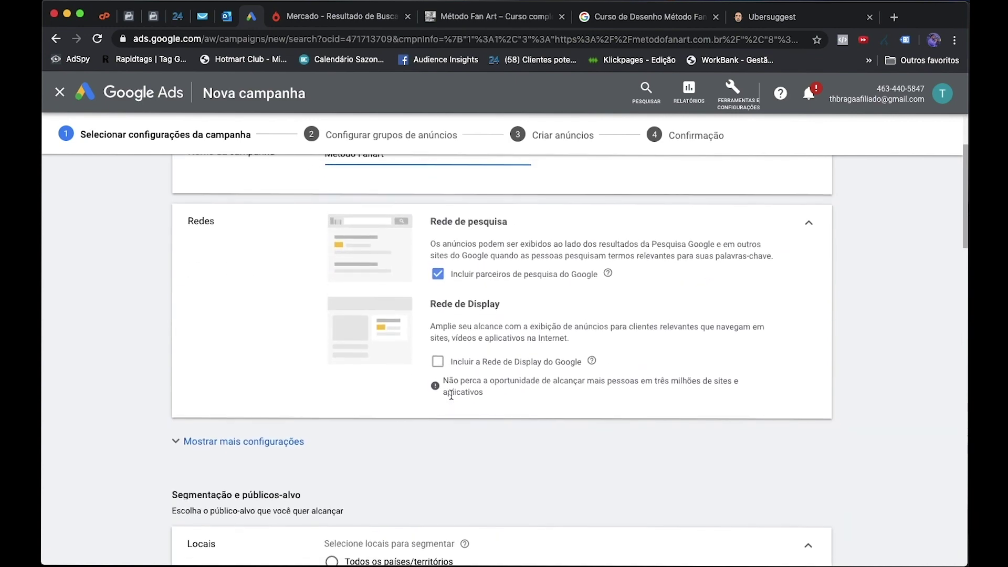
{"action": "scroll", "coordinate": [450, 393], "scroll_direction": "up", "scroll_amount": 6}
{"action": "scroll", "coordinate": [362, 305], "scroll_direction": "down", "scroll_amount": 5}
{"action": "scroll", "coordinate": [368, 317], "scroll_direction": "down", "scroll_amount": 15}
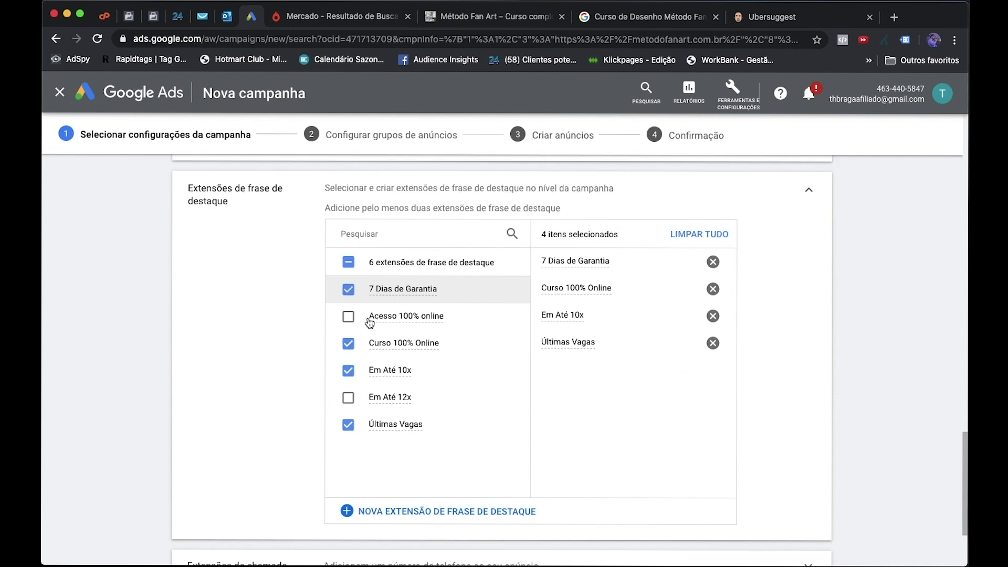
{"action": "left_click", "coordinate": [209, 509]}
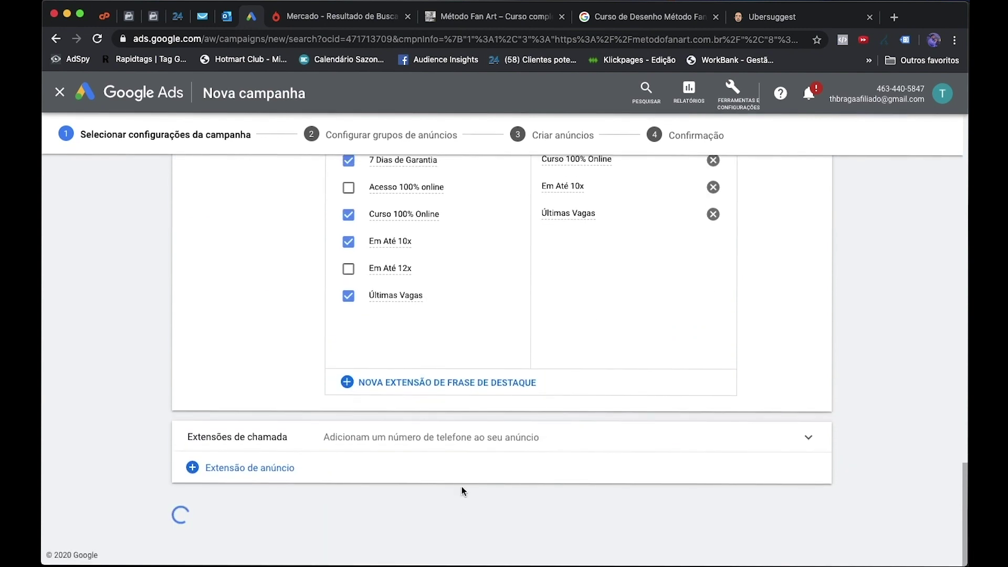
Switch to the Word notes and review the Criar campanhas section on the campaign, ad group and ad structure.
{"action": "mouse_move", "coordinate": [685, 544]}
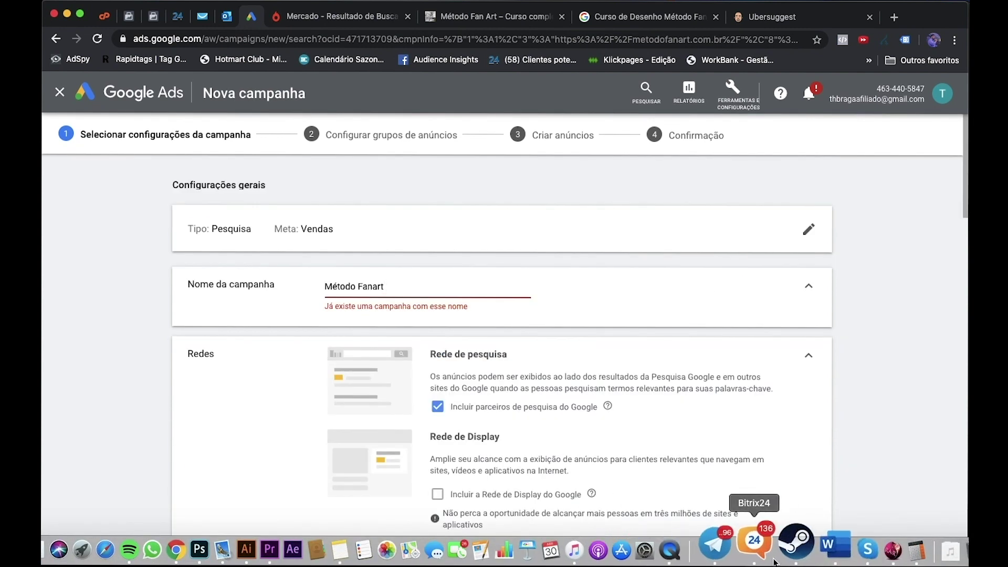
{"action": "left_click", "coordinate": [846, 550]}
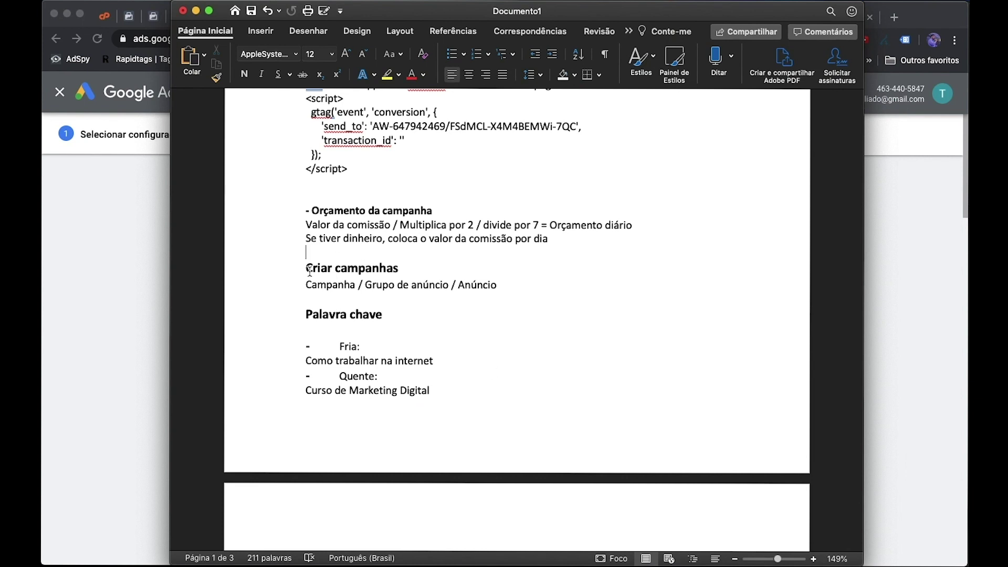
{"action": "left_click_drag", "start_coordinate": [307, 268], "coordinate": [407, 270]}
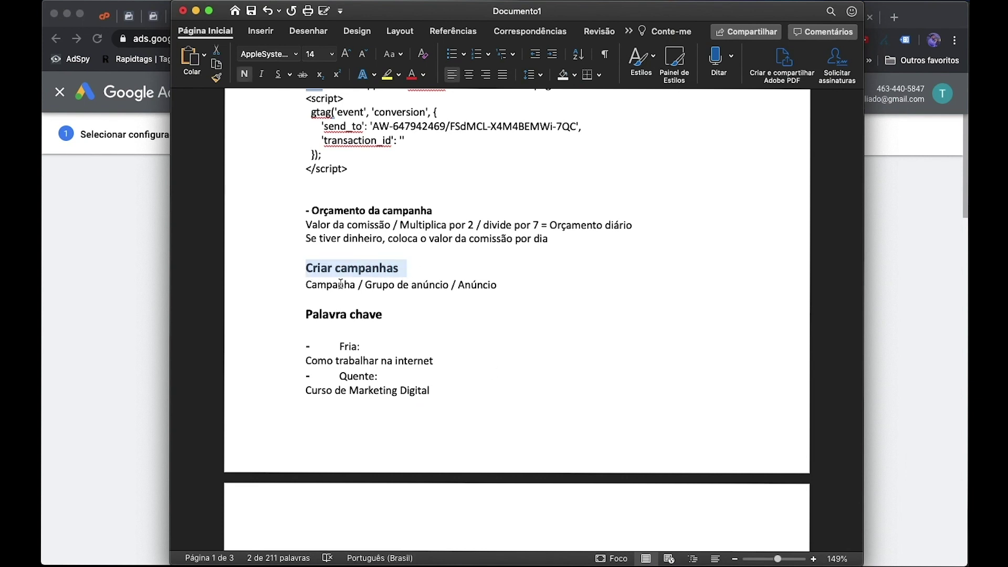
{"action": "left_click", "coordinate": [320, 283]}
{"action": "left_click", "coordinate": [373, 288]}
{"action": "left_click_drag", "start_coordinate": [372, 287], "coordinate": [498, 287]}
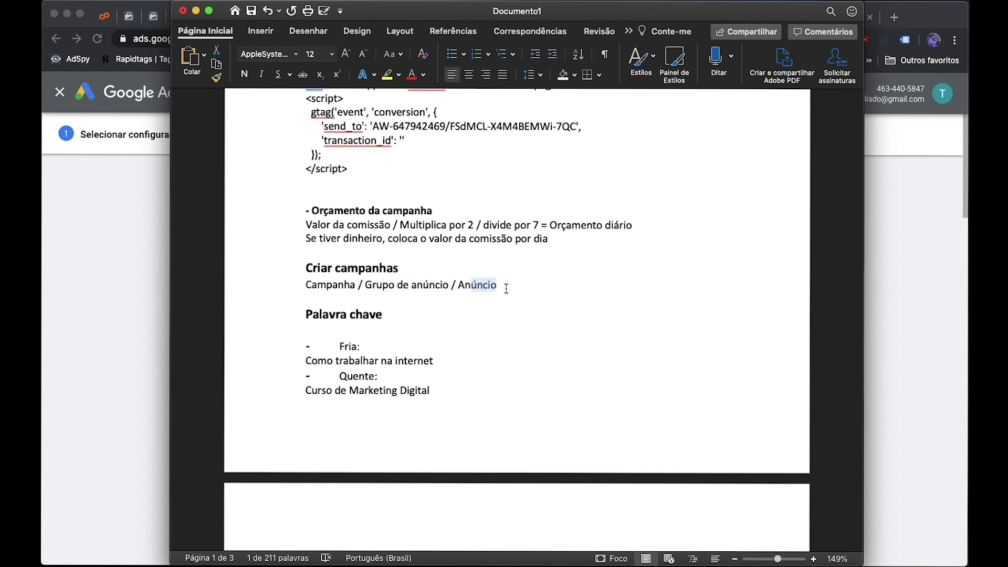
Back in Google Ads, extend the campaign name to Método Fanart Desenh and save the settings to continue to the ad groups.
{"action": "left_click", "coordinate": [83, 260]}
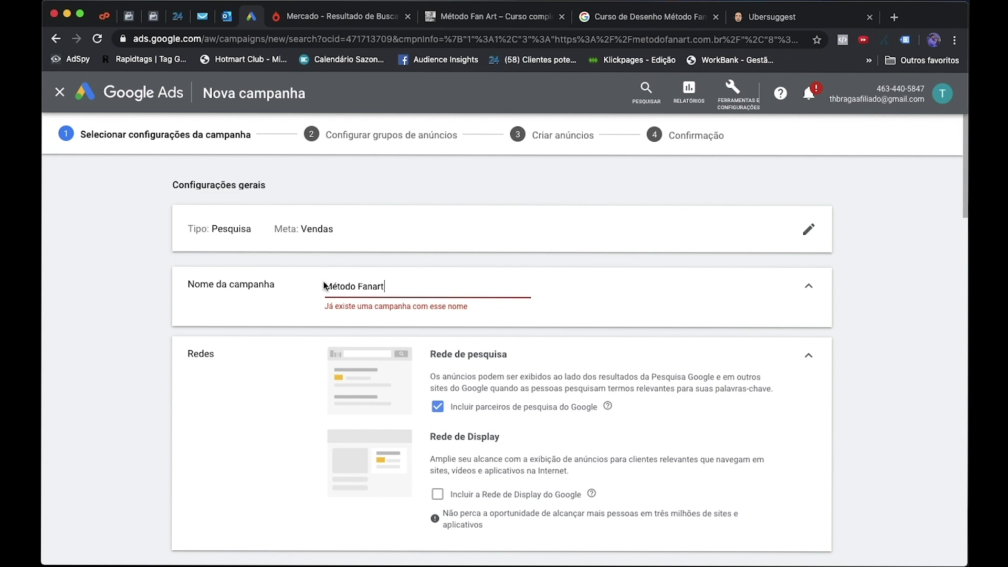
{"action": "left_click", "coordinate": [411, 290]}
{"action": "type", "text": "Desenh"}
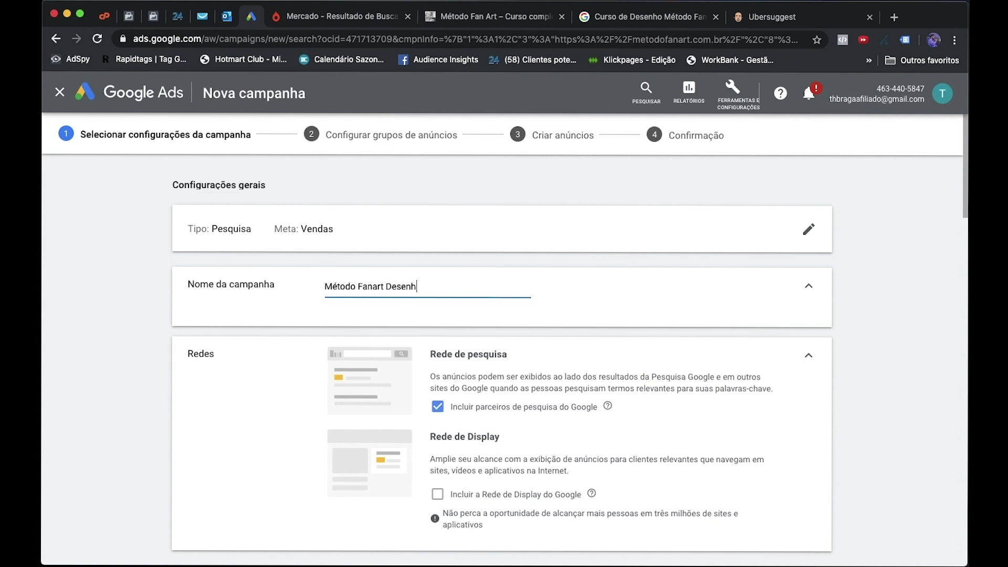
{"action": "scroll", "coordinate": [495, 298], "scroll_direction": "down", "scroll_amount": 20}
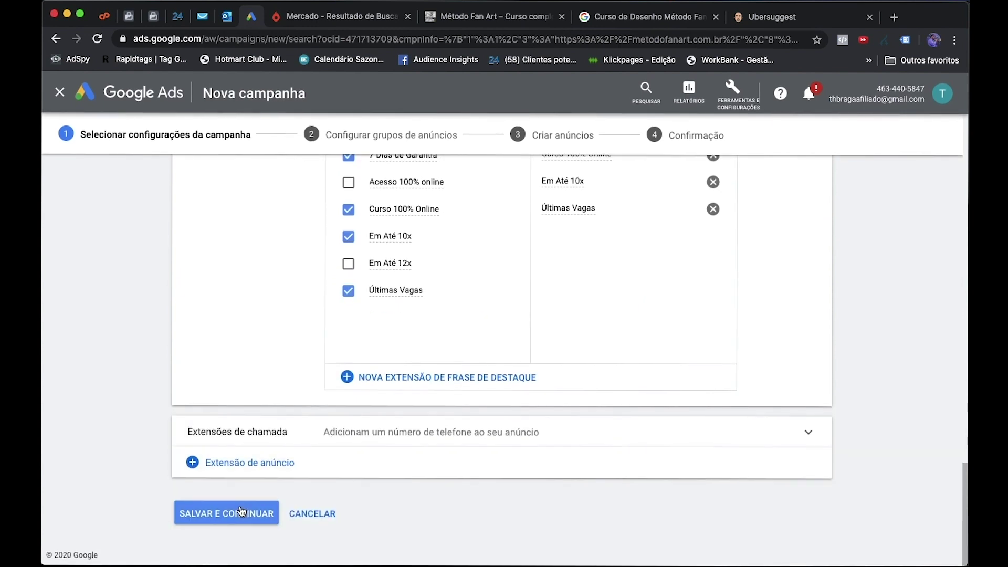
{"action": "left_click", "coordinate": [241, 510]}
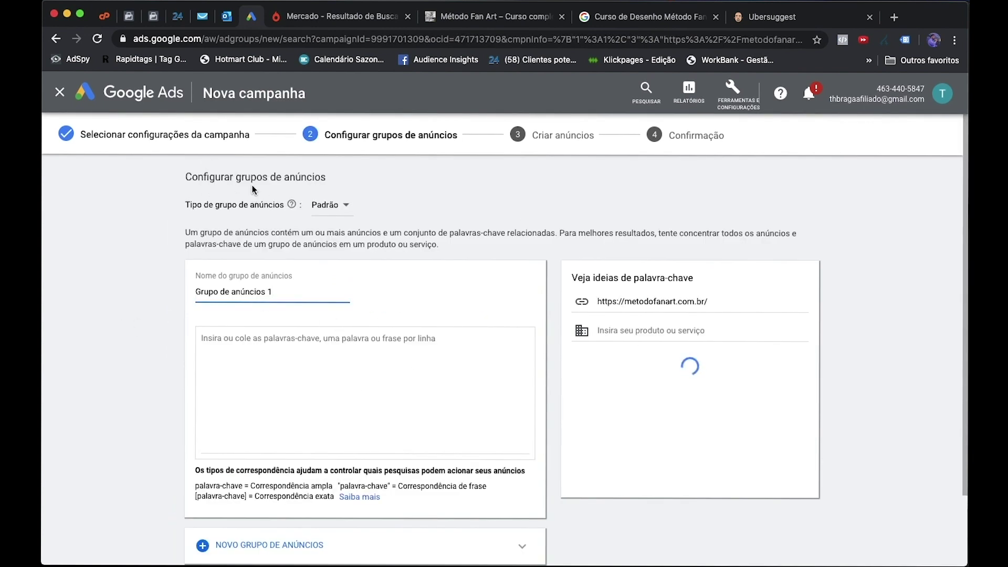
Rename the first ad group as Grupo 1.
{"action": "triple_click", "coordinate": [295, 294]}
{"action": "type", "text": "Grupo "}
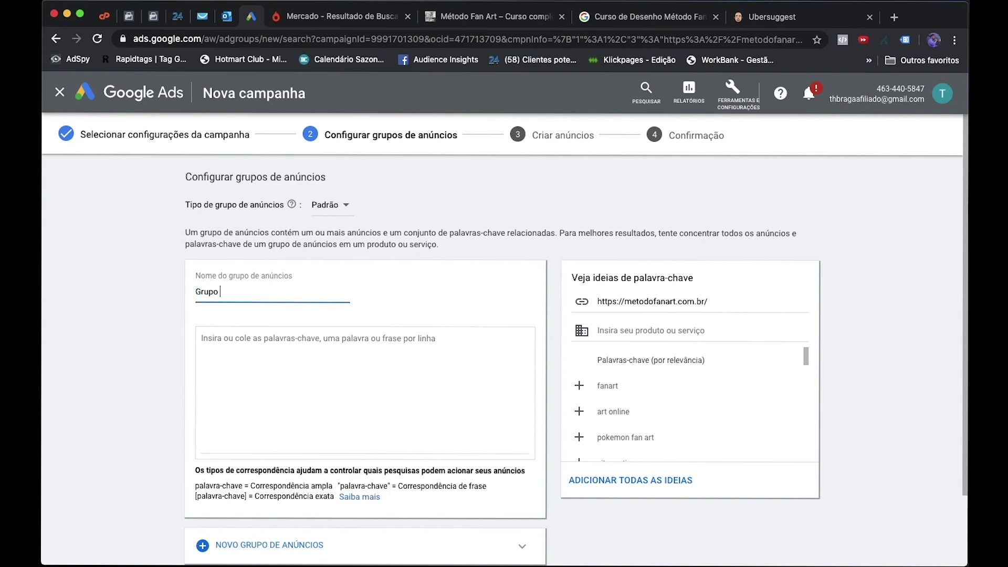
{"action": "type", "text": "1"}
Switch to Ubersuggest and review the keyword suggestions for Método Fanart.
{"action": "left_click", "coordinate": [334, 390]}
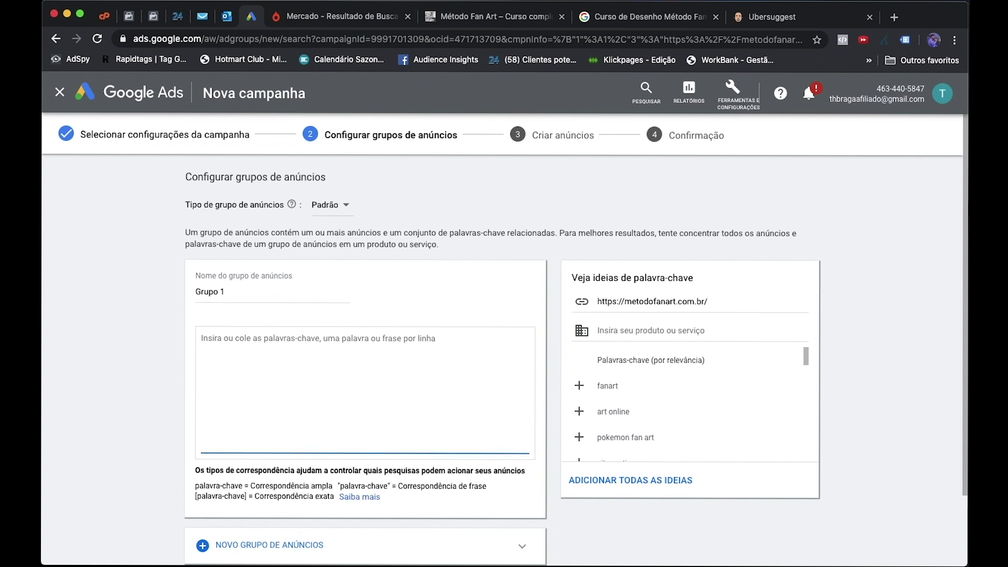
{"action": "left_click", "coordinate": [779, 21]}
{"action": "scroll", "coordinate": [506, 387], "scroll_direction": "down", "scroll_amount": 2}
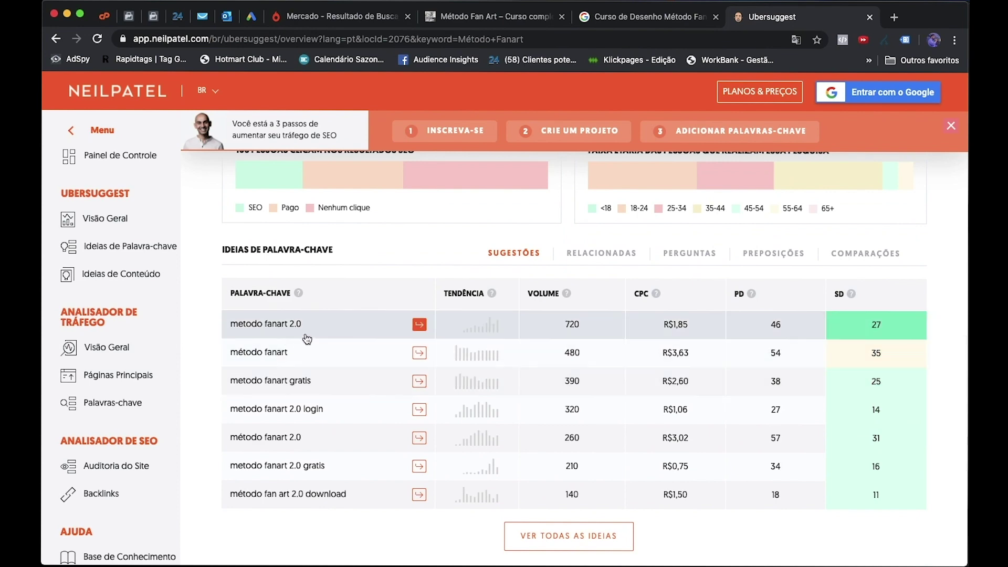
{"action": "left_click_drag", "start_coordinate": [315, 321], "coordinate": [256, 324]}
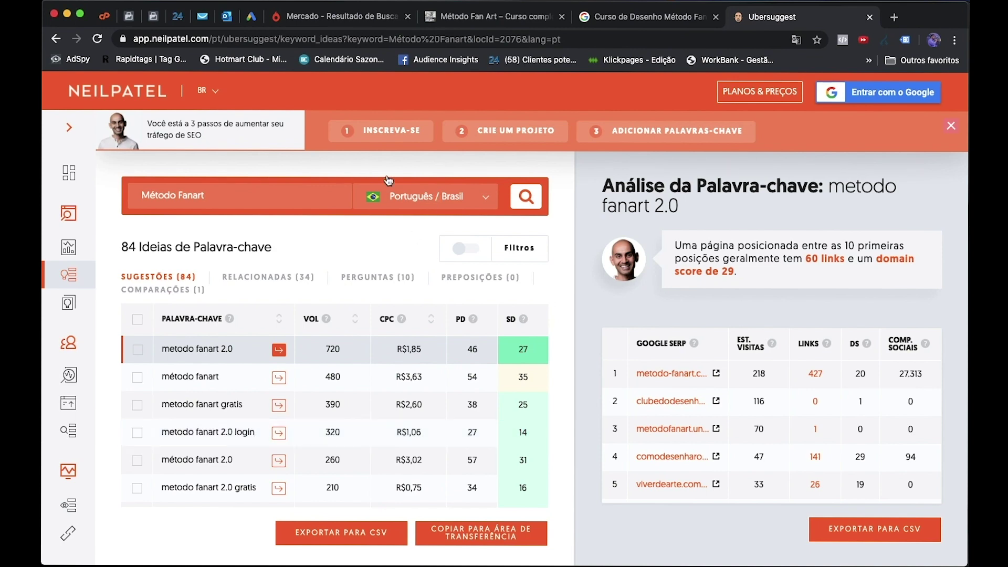
Back in Google Ads, enter "Curso método fanart 2.0" in quotation marks as the first phrase-match keyword of Grupo 1.
{"action": "left_click", "coordinate": [250, 19]}
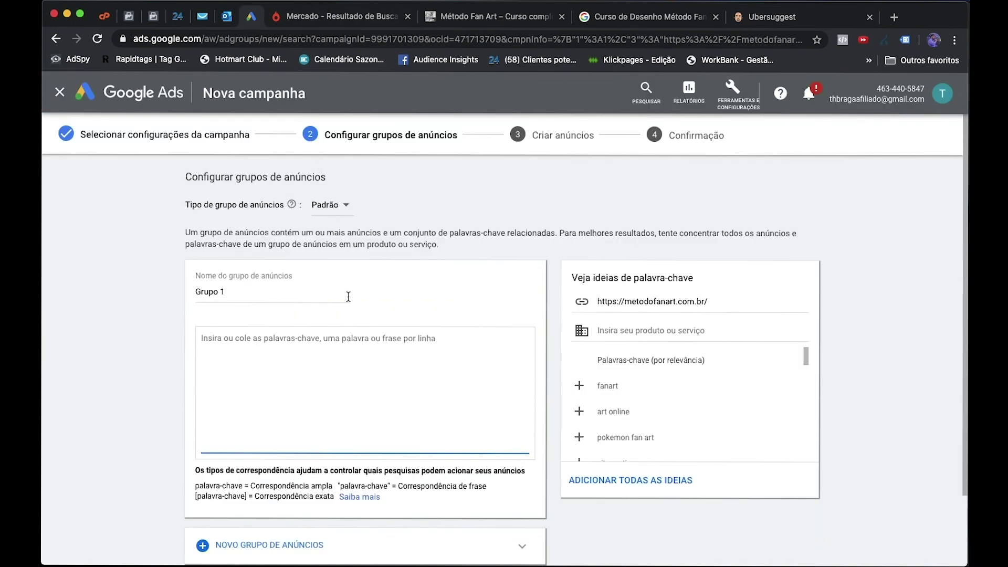
{"action": "type", "text": "Curso método fan"}
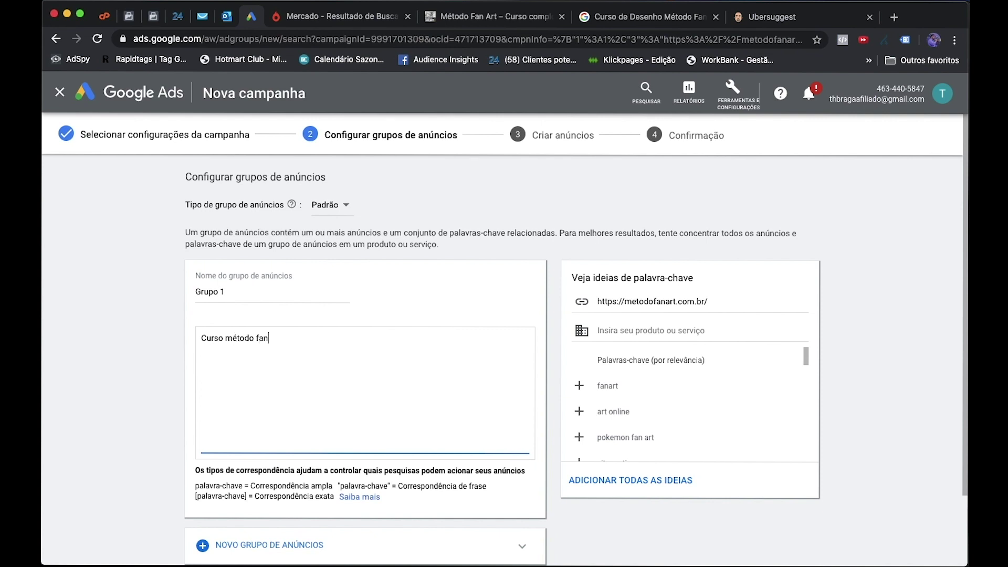
{"action": "type", "text": "art 20."}
{"action": "left_click", "coordinate": [291, 338]}
{"action": "key", "text": "BackSpace"}
{"action": "type", "text": "\""}
{"action": "left_click", "coordinate": [201, 338]}
{"action": "type", "text": "\""}
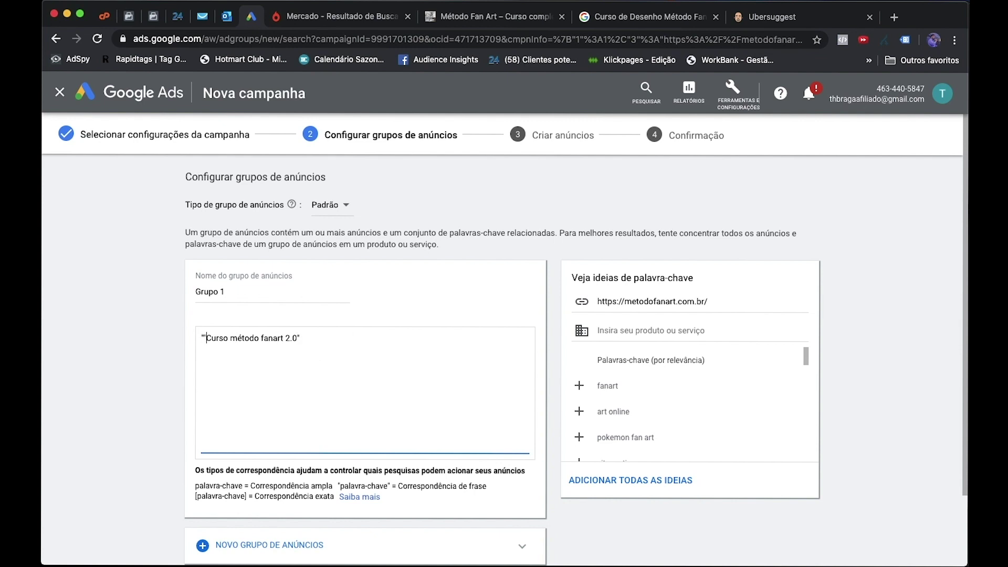
{"action": "key", "text": "BackSpace"}
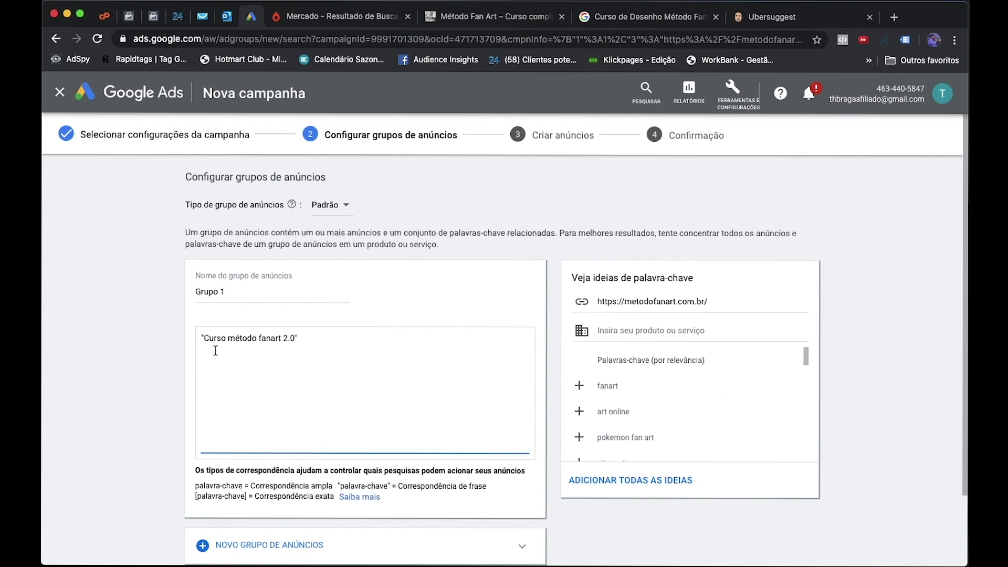
Put the filler text fvfvf before and vfvf after the quoted keyword to illustrate phrase match, and remove both.
{"action": "left_click_drag", "start_coordinate": [204, 338], "coordinate": [294, 338]}
{"action": "left_click", "coordinate": [351, 347]}
{"action": "type", "text": "vfvf"}
{"action": "left_click", "coordinate": [203, 340]}
{"action": "type", "text": "fvfvf"}
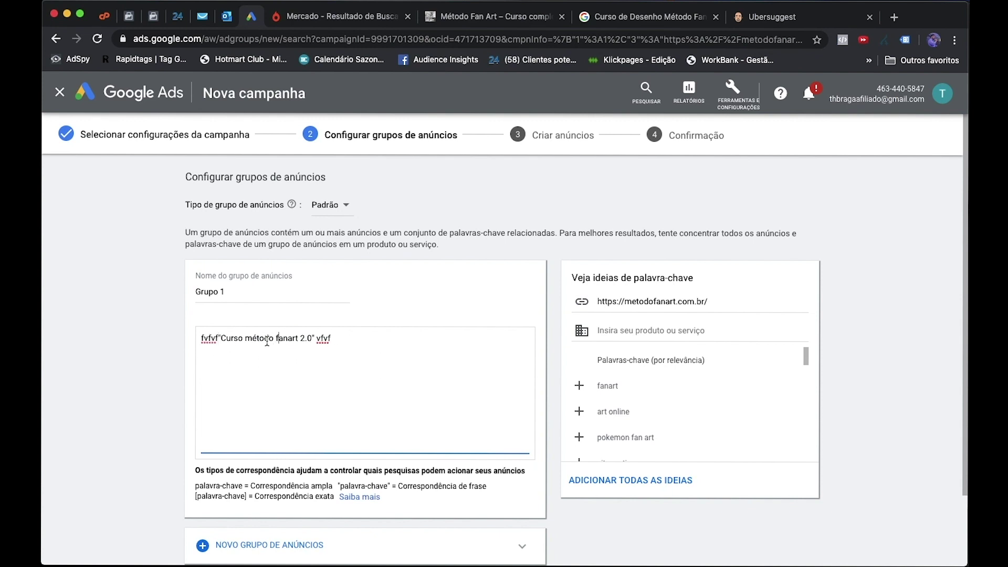
{"action": "double_click", "coordinate": [317, 338]}
{"action": "key", "text": "BackSpace"}
{"action": "left_click", "coordinate": [218, 340]}
{"action": "double_click", "coordinate": [218, 340]}
{"action": "left_click", "coordinate": [335, 347]}
{"action": "double_click", "coordinate": [218, 336]}
{"action": "key", "text": "BackSpace"}
Switch to the Word notes and insert blank lines above the Palavra chave heading to push it onto the next page.
{"action": "key", "text": "super+Tab"}
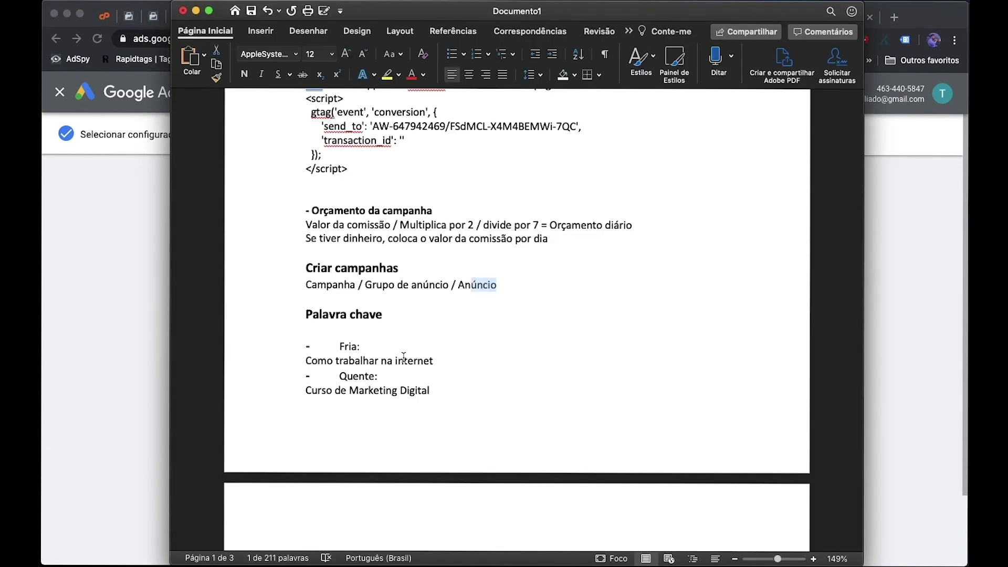
{"action": "scroll", "coordinate": [342, 345], "scroll_direction": "down", "scroll_amount": 3}
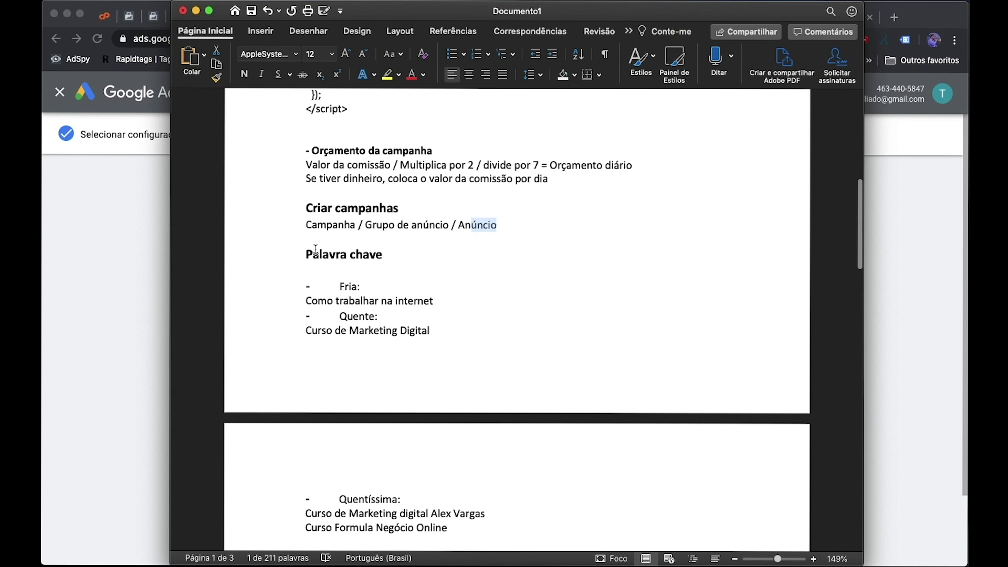
{"action": "left_click", "coordinate": [291, 256]}
{"action": "key", "text": "Right"}
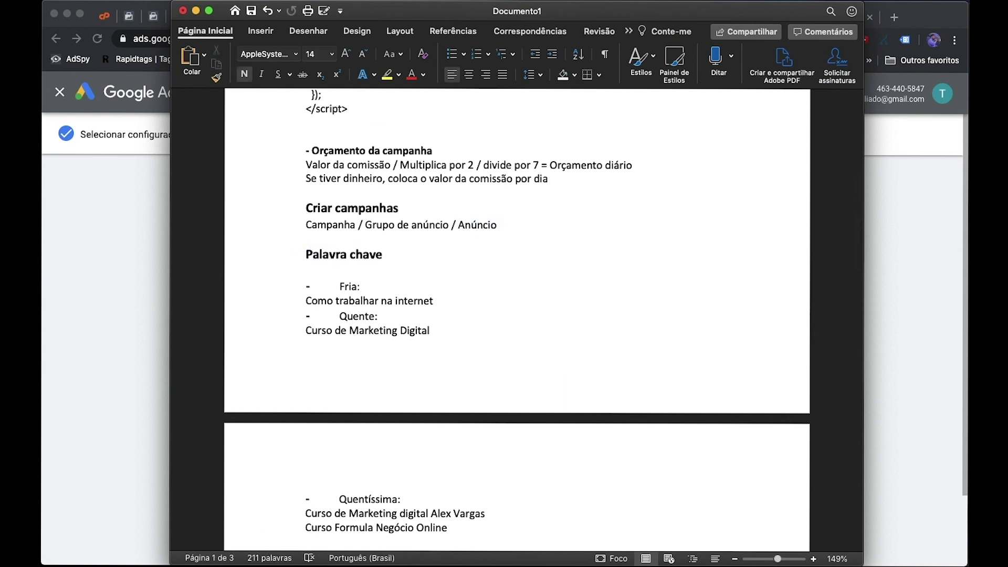
{"action": "key", "text": "Return"}
{"action": "key", "text": "Return"}
{"action": "key", "text": "Return"}
{"action": "key", "text": "Return"}
{"action": "key", "text": "Return"}
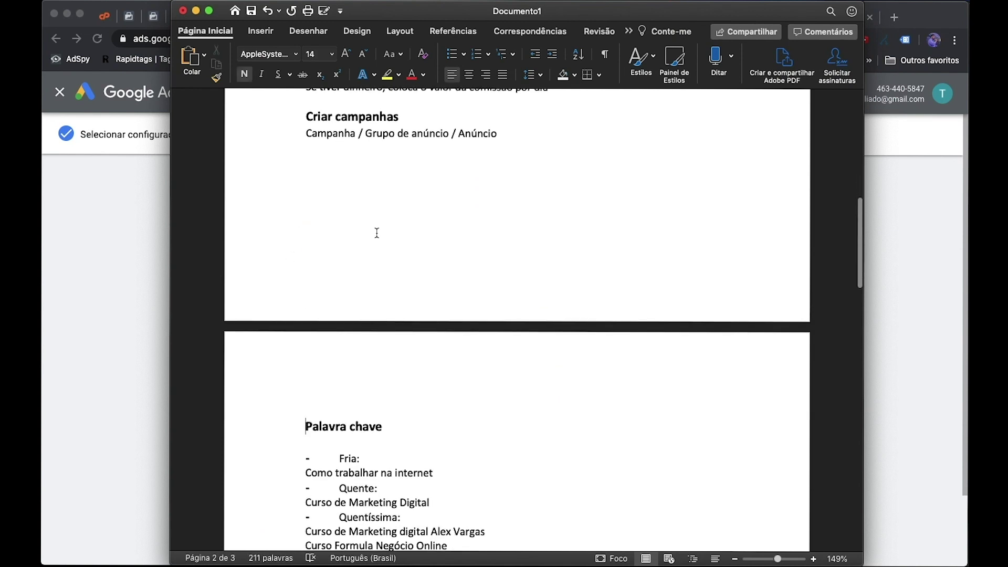
Review the Palavra chave section on cold, hot and very hot keywords and the reason for focusing on the hottest ones.
{"action": "scroll", "coordinate": [377, 233], "scroll_direction": "down", "scroll_amount": 8}
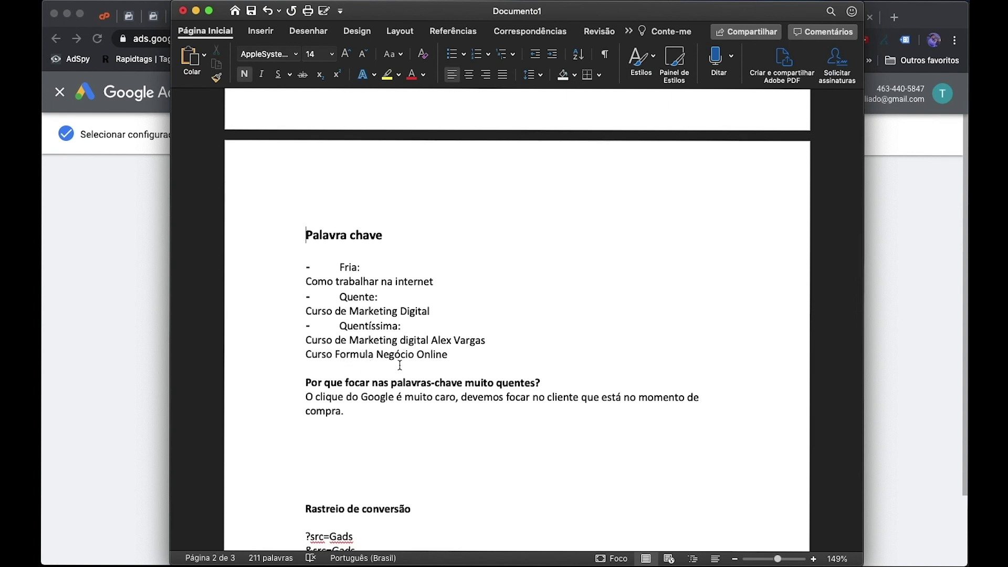
{"action": "left_click_drag", "start_coordinate": [306, 280], "coordinate": [423, 281]}
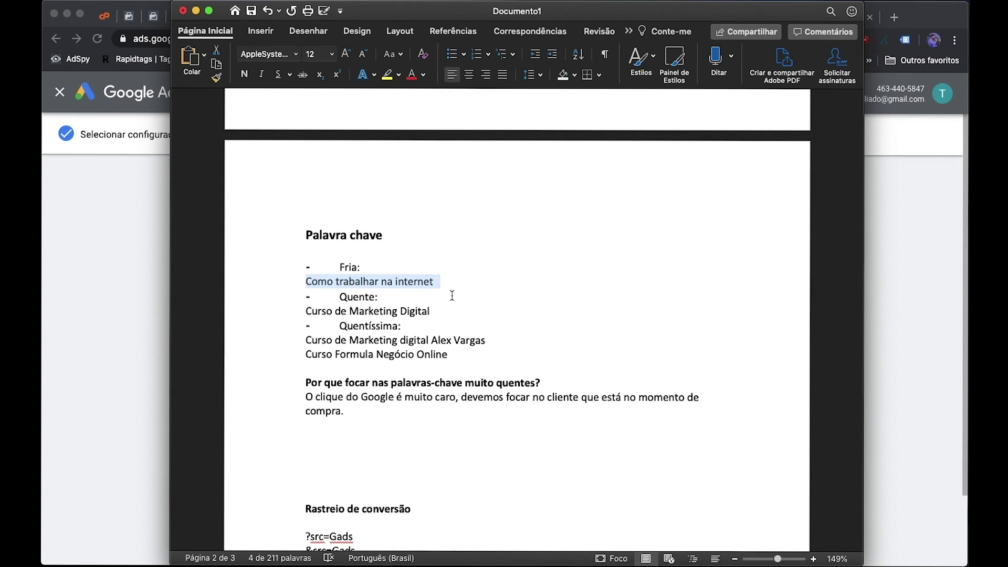
{"action": "left_click", "coordinate": [467, 286]}
{"action": "double_click", "coordinate": [349, 302]}
{"action": "left_click", "coordinate": [344, 308]}
{"action": "triple_click", "coordinate": [344, 309]}
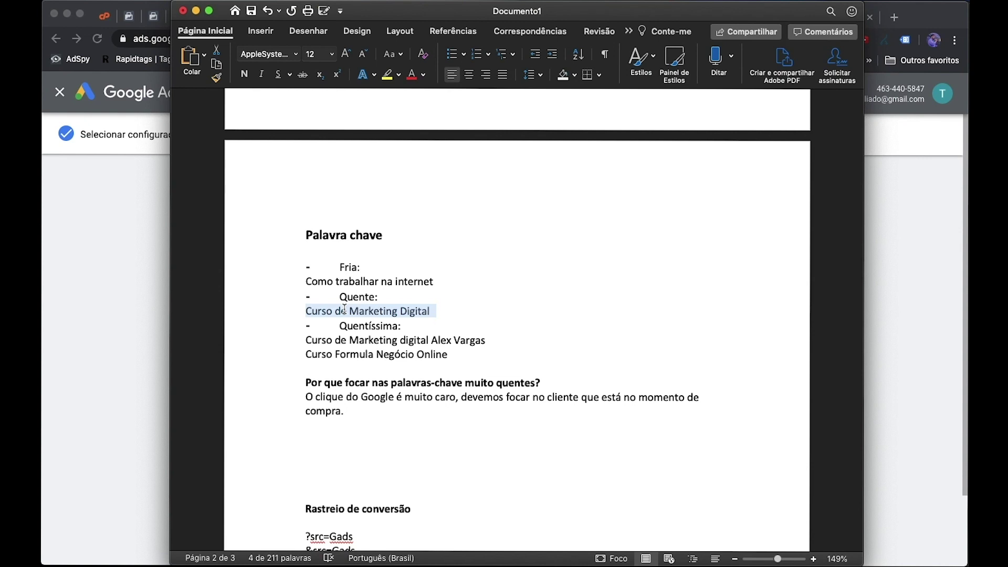
{"action": "triple_click", "coordinate": [378, 326]}
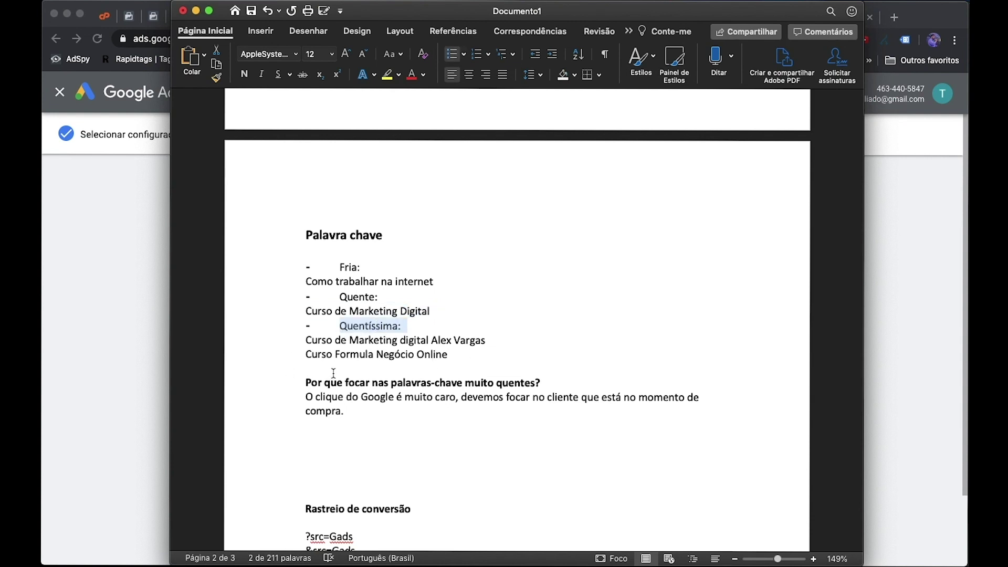
{"action": "left_click_drag", "start_coordinate": [458, 357], "coordinate": [295, 348]}
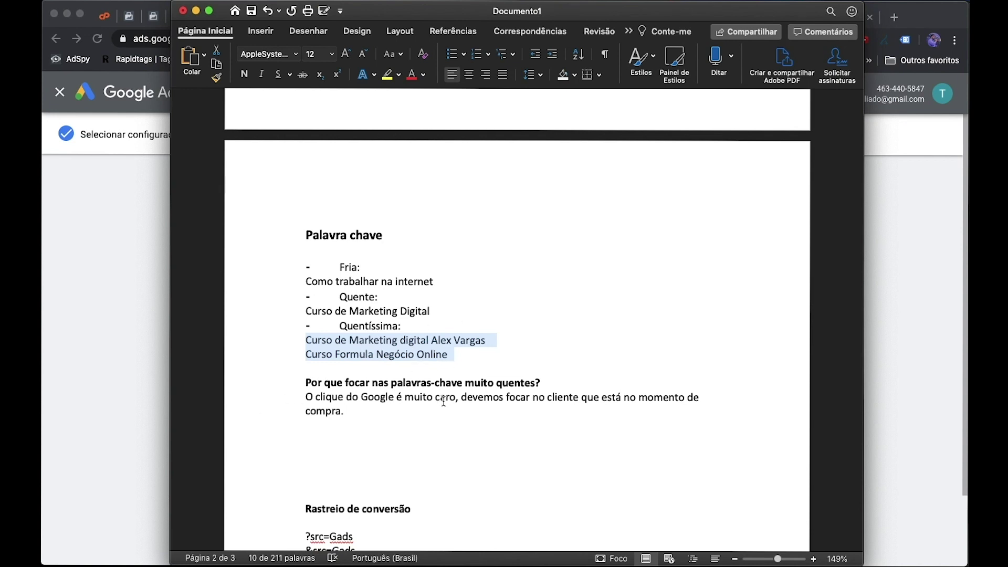
{"action": "left_click_drag", "start_coordinate": [308, 402], "coordinate": [455, 404]}
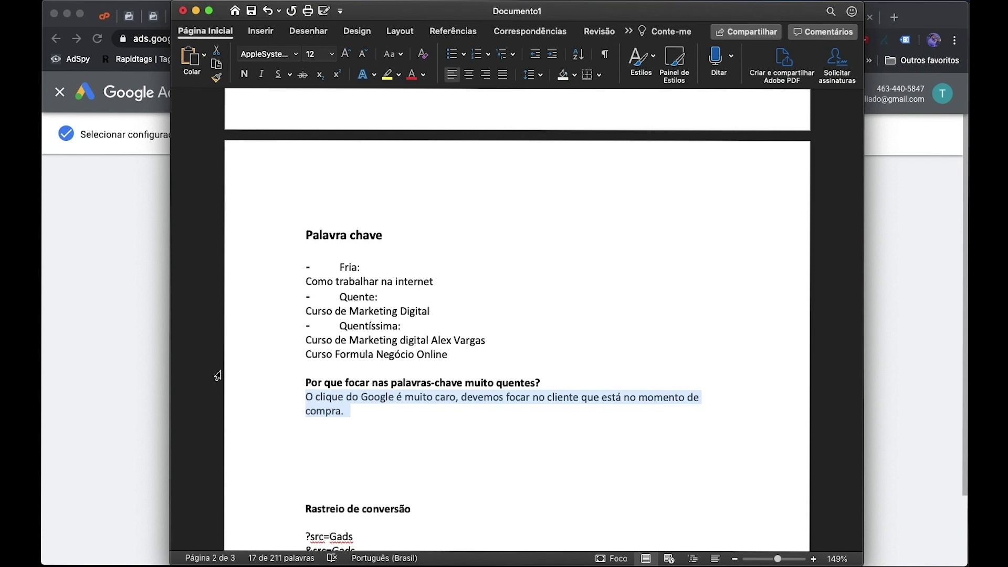
Back in Google Ads, duplicate the first keyword on a new line and shorten the copy to "método fanart 2.0".
{"action": "left_click", "coordinate": [95, 335]}
{"action": "left_click", "coordinate": [343, 380]}
{"action": "left_click", "coordinate": [327, 320]}
{"action": "triple_click", "coordinate": [329, 335]}
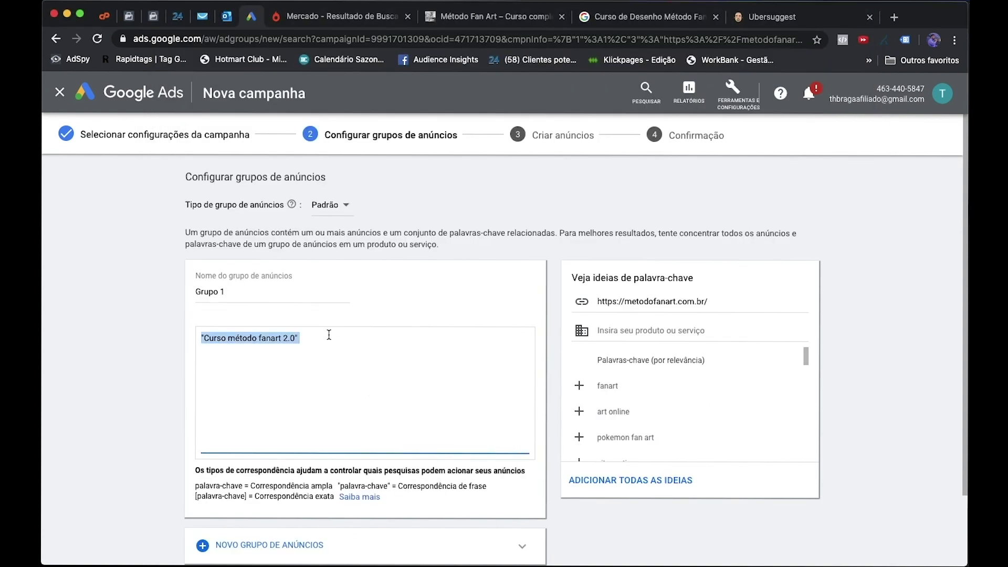
{"action": "key", "text": "ctrl+c"}
{"action": "left_click", "coordinate": [357, 341]}
{"action": "key", "text": "Return"}
{"action": "key", "text": "ctrl+v"}
{"action": "left_click", "coordinate": [227, 353]}
{"action": "left_click_drag", "start_coordinate": [227, 353], "coordinate": [205, 352]}
{"action": "key", "text": "BackSpace"}
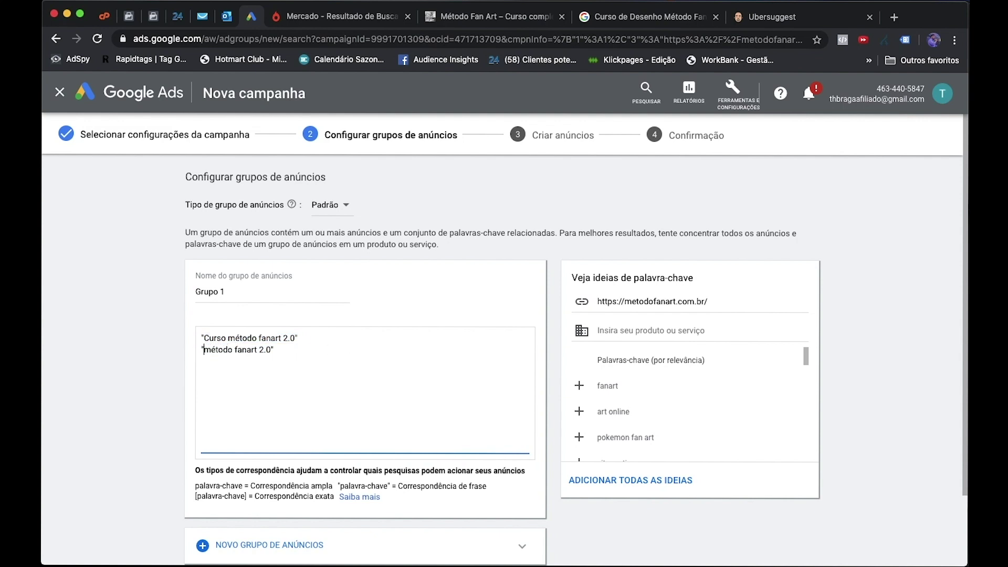
Copy the second keyword to a third line and remove 2.0 from it, leaving "método fanart".
{"action": "left_click_drag", "start_coordinate": [286, 352], "coordinate": [196, 358]}
{"action": "left_click", "coordinate": [304, 360]}
{"action": "key", "text": "super+v"}
{"action": "left_click_drag", "start_coordinate": [271, 362], "coordinate": [260, 362]}
{"action": "key", "text": "BackSpace"}
{"action": "left_click", "coordinate": [378, 355]}
Switch to the Método Fan Art sales page and look up the instructor's full name in the section about the teacher.
{"action": "left_click", "coordinate": [496, 17]}
{"action": "scroll", "coordinate": [465, 323], "scroll_direction": "down", "scroll_amount": 10}
{"action": "scroll", "coordinate": [465, 341], "scroll_direction": "up", "scroll_amount": 1}
{"action": "scroll", "coordinate": [465, 342], "scroll_direction": "up", "scroll_amount": 20}
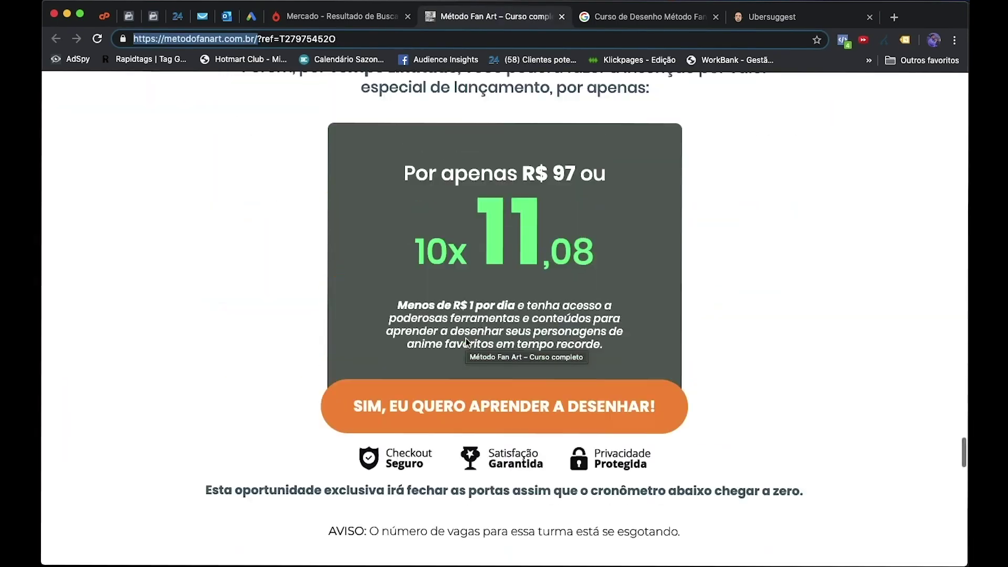
{"action": "scroll", "coordinate": [465, 339], "scroll_direction": "down", "scroll_amount": 6}
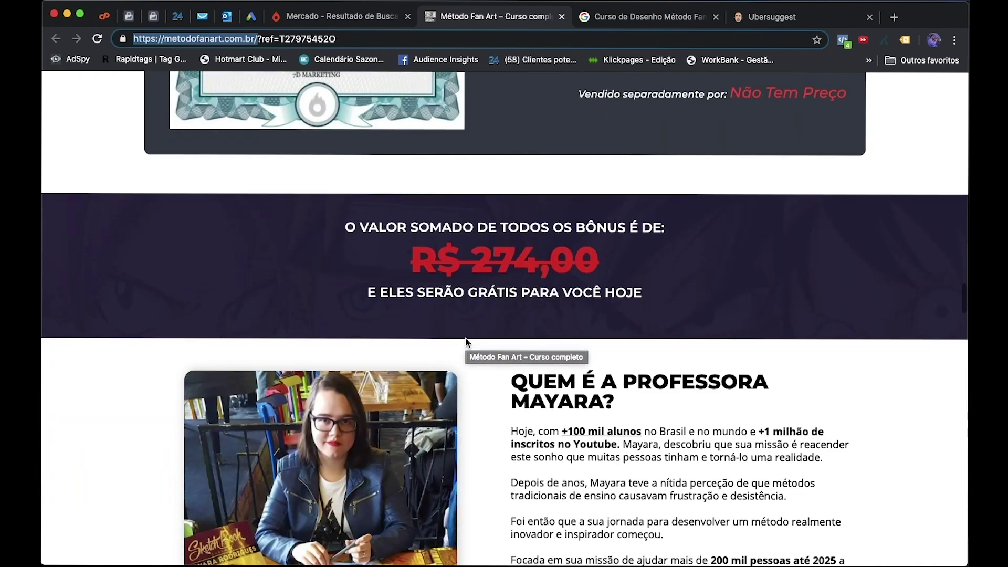
{"action": "left_click_drag", "start_coordinate": [512, 522], "coordinate": [610, 523]}
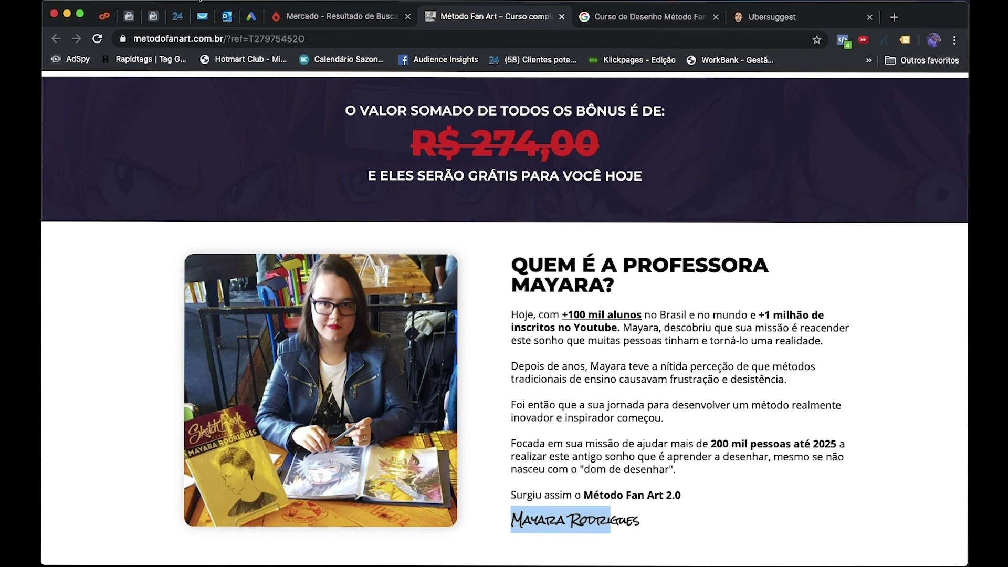
Return to Google Ads and add a fourth phrase-match keyword made of curso and the instructor's full name.
{"action": "left_click", "coordinate": [226, 17]}
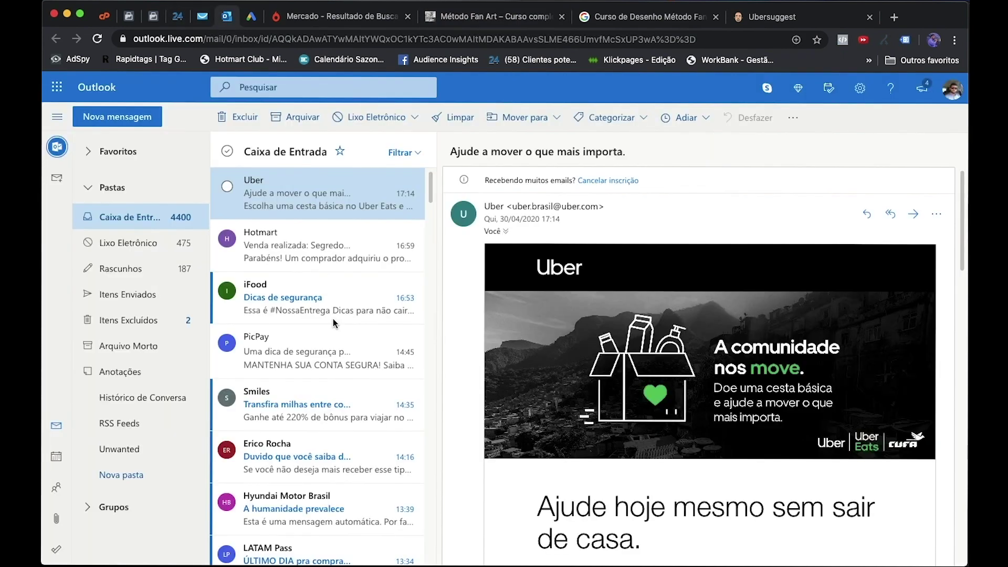
{"action": "left_click", "coordinate": [252, 17]}
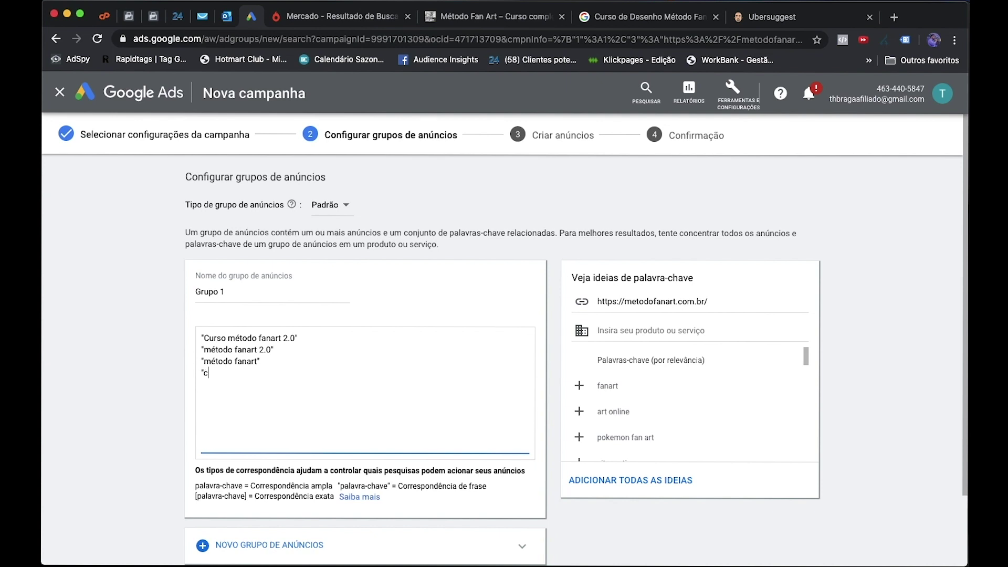
{"action": "type", "text": "yara rodrigues"}
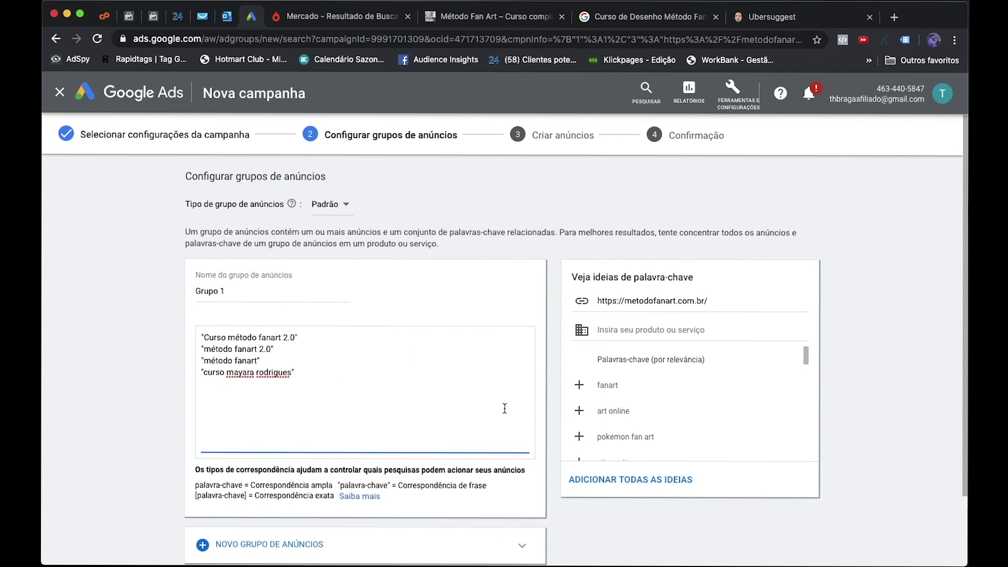
Save the ad group with its keywords and continue to creating the ads.
{"action": "scroll", "coordinate": [311, 378], "scroll_direction": "down", "scroll_amount": 3}
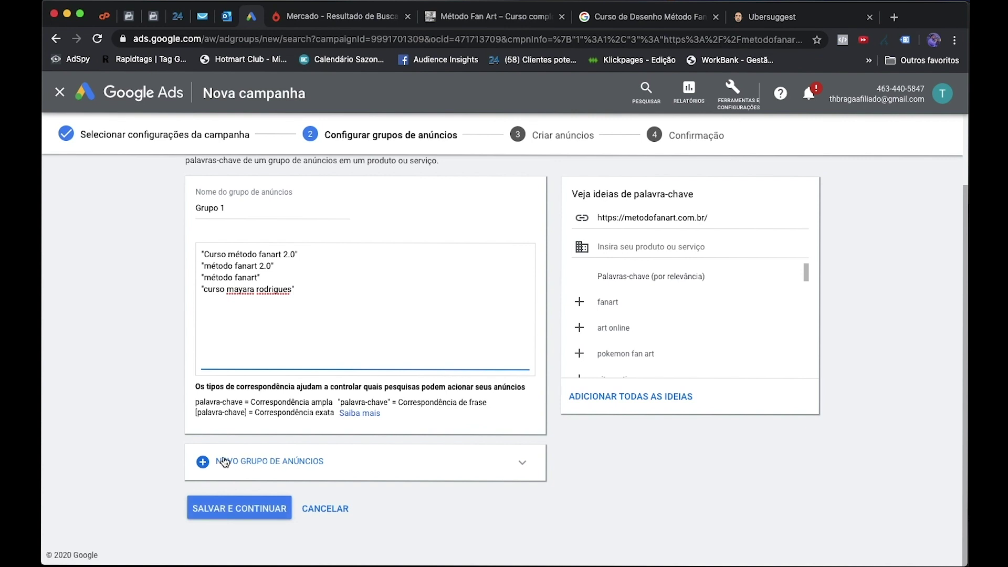
{"action": "scroll", "coordinate": [224, 459], "scroll_direction": "up", "scroll_amount": 1}
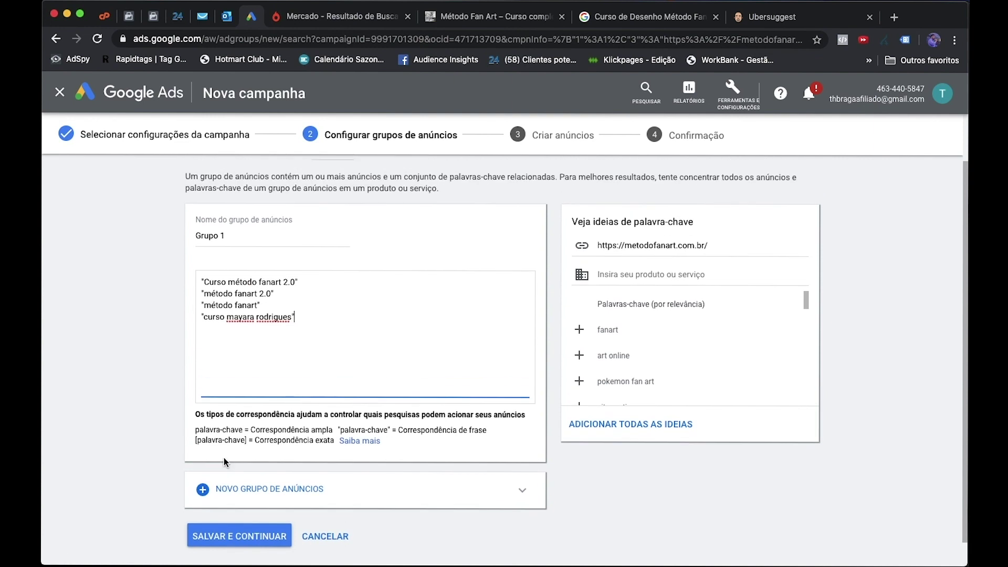
{"action": "left_click", "coordinate": [234, 526]}
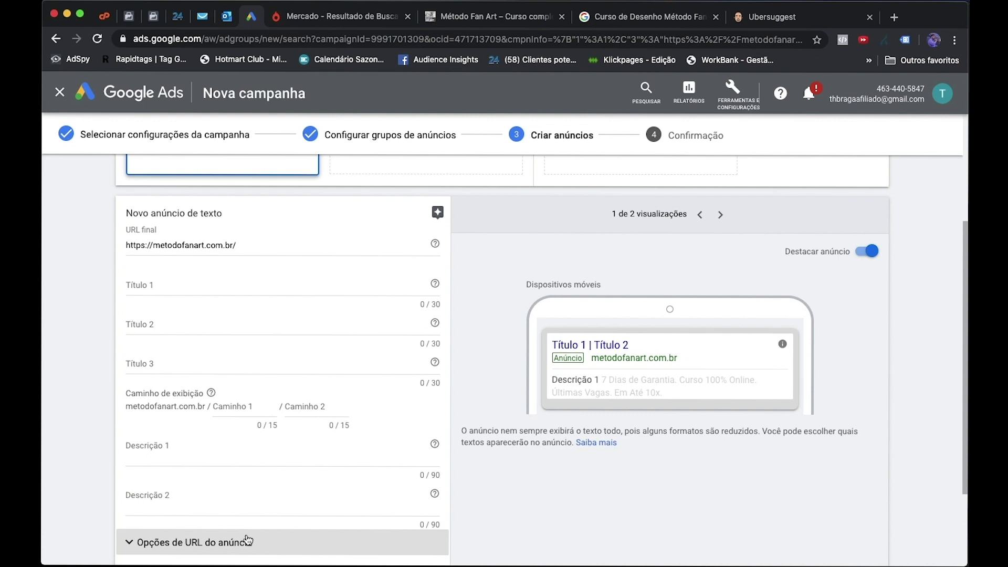
Select the new text ad's final URL, switch to Hotmart and copy the affiliate HotLink for the external sales page.
{"action": "triple_click", "coordinate": [168, 246]}
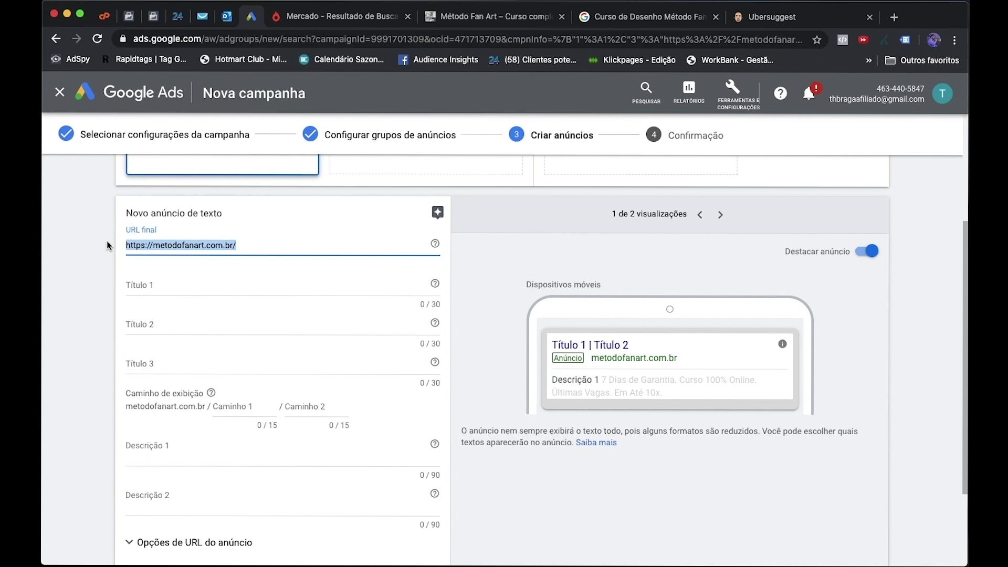
{"action": "left_click", "coordinate": [294, 17]}
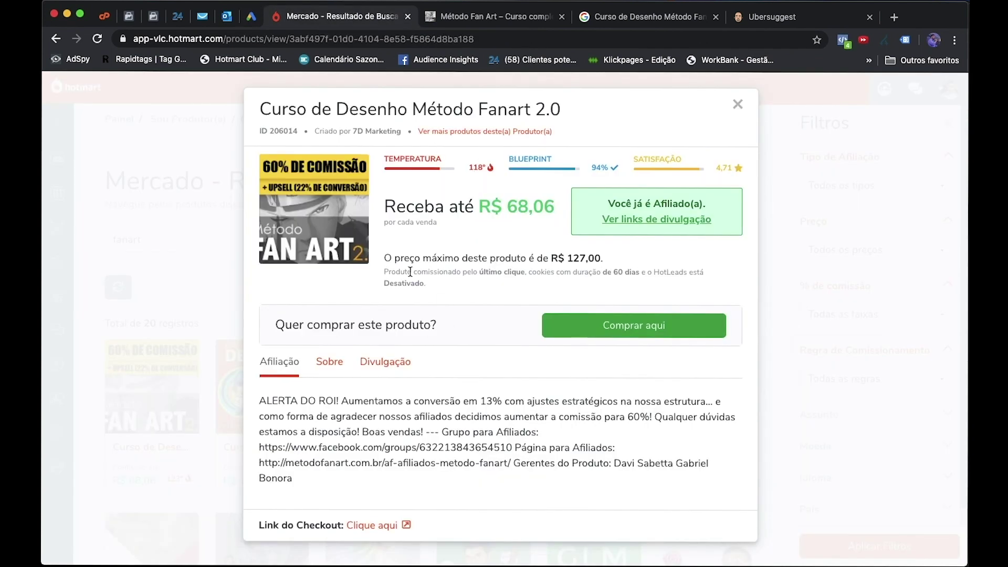
{"action": "left_click", "coordinate": [641, 218]}
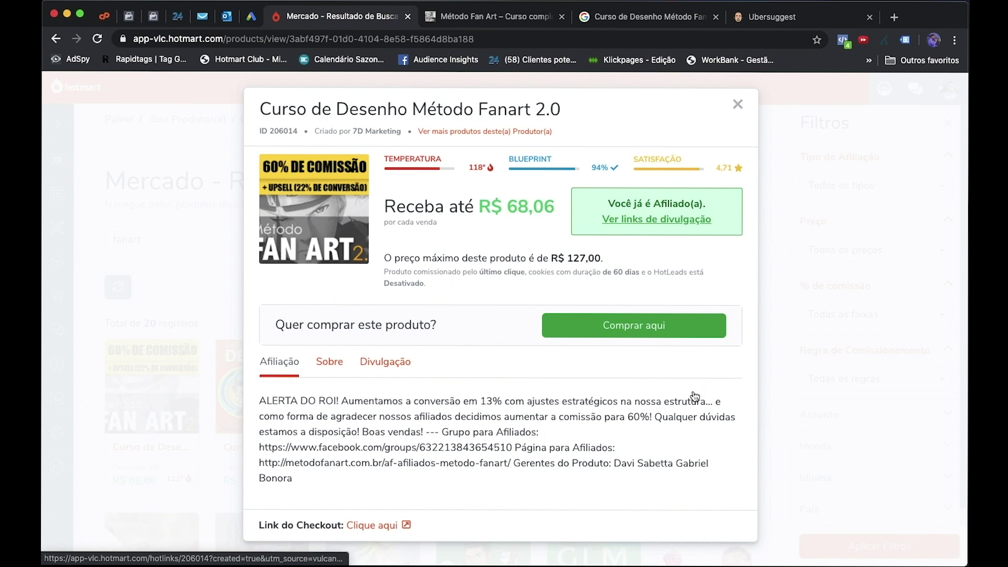
{"action": "left_click", "coordinate": [650, 222]}
{"action": "left_click", "coordinate": [272, 304]}
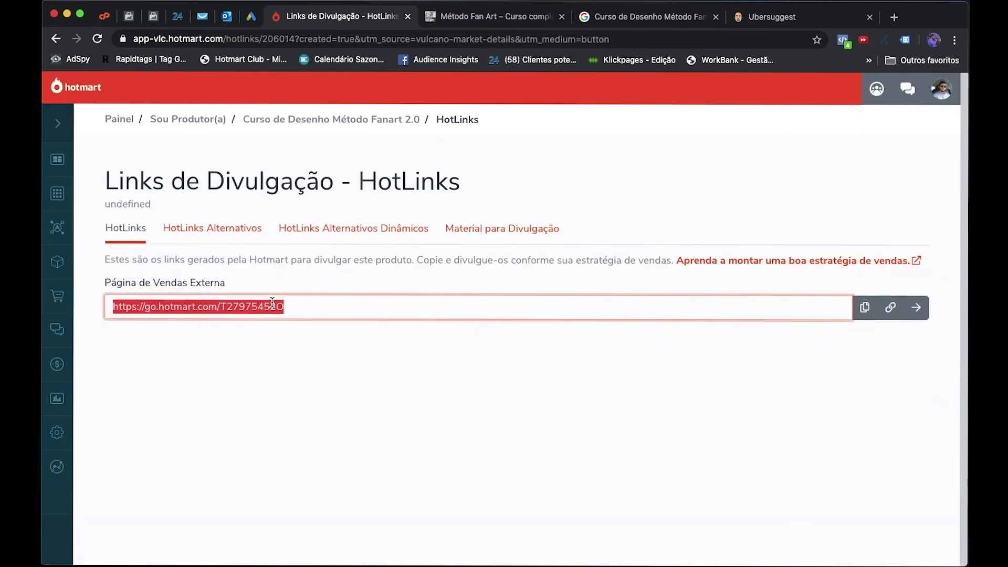
{"action": "left_click", "coordinate": [865, 306]}
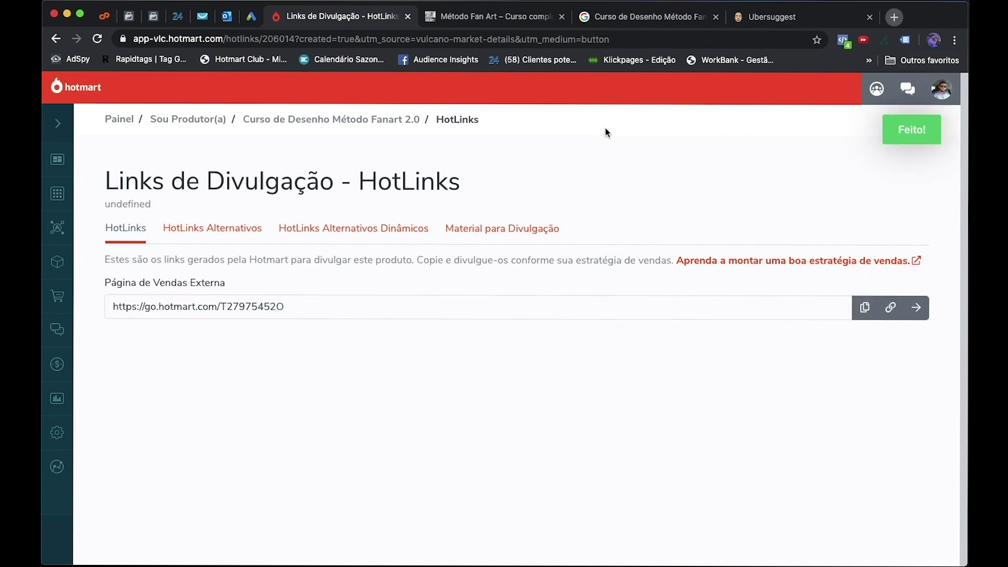
Paste the copied affiliate HotLink as the address in a new tab and append the source parameter ?src=Gads.
{"action": "key", "text": "super+t"}
{"action": "key", "text": "super+v"}
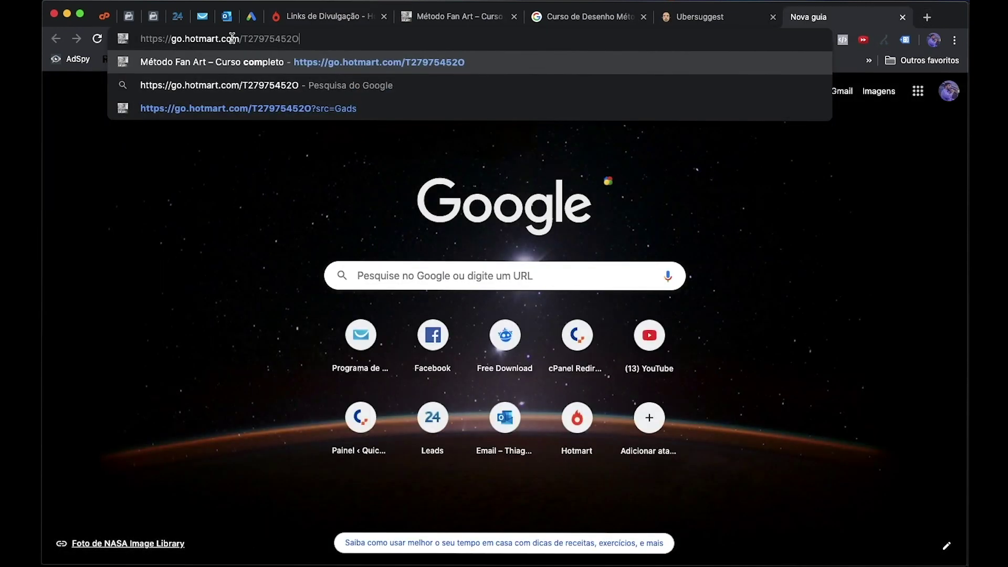
{"action": "mouse_move", "coordinate": [573, 565]}
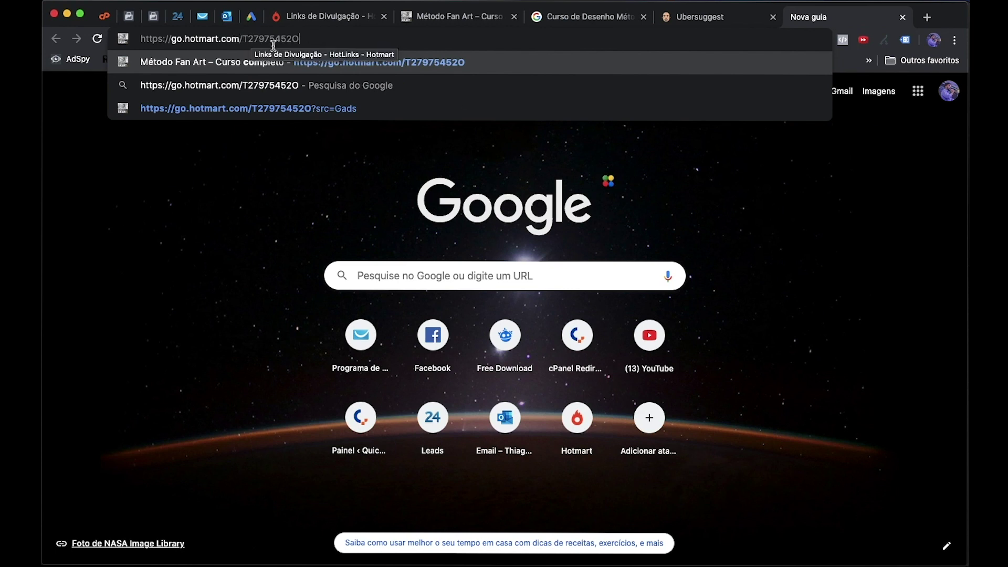
{"action": "type", "text": "?"}
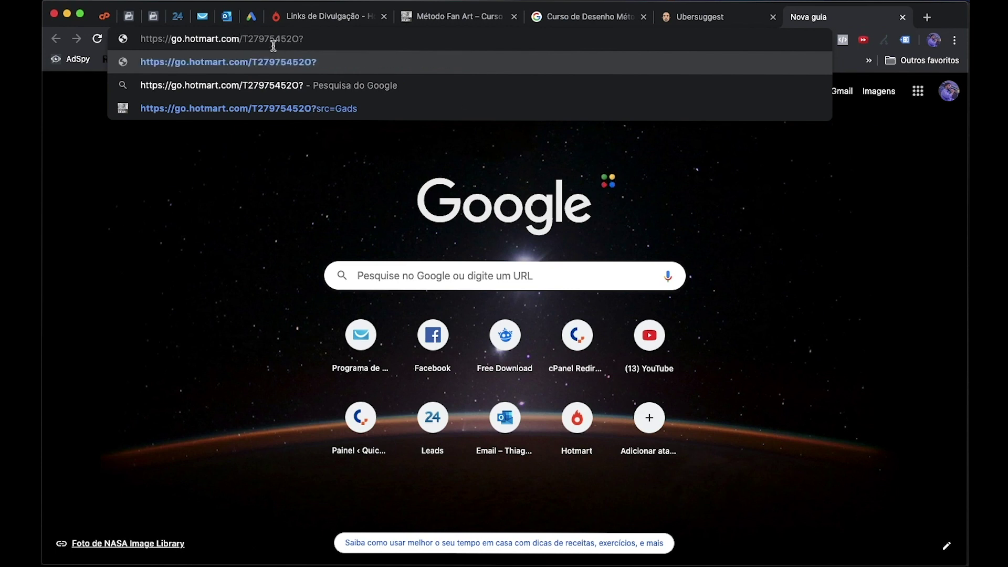
{"action": "type", "text": "src=Gads"}
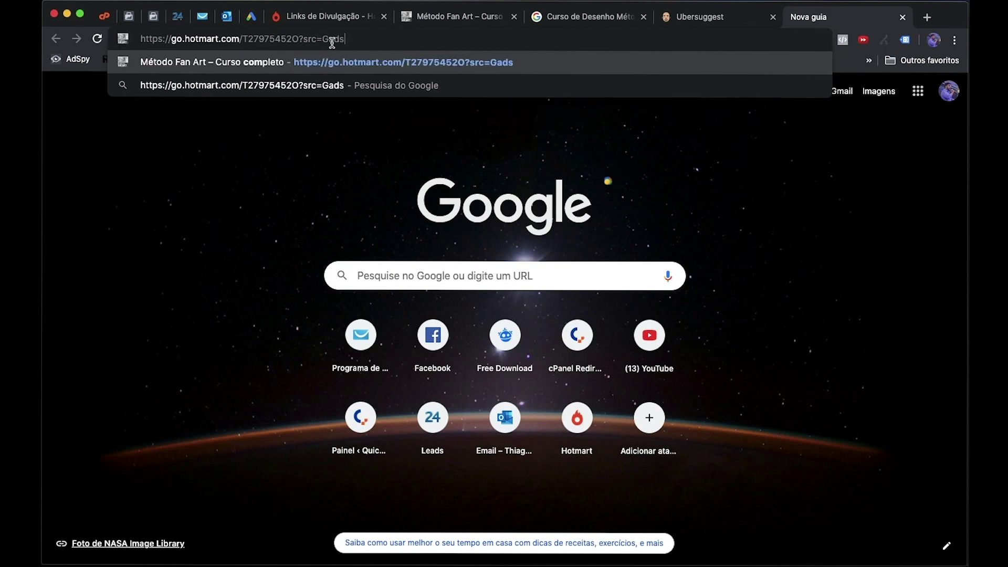
{"action": "left_click", "coordinate": [352, 45]}
{"action": "left_click_drag", "start_coordinate": [344, 40], "coordinate": [300, 39]}
Switch to Outlook and check the sale origin (Origem) in the Hotmart sale notification for Segredos do Home Office 2020.
{"action": "left_click", "coordinate": [226, 20]}
{"action": "left_click", "coordinate": [295, 247]}
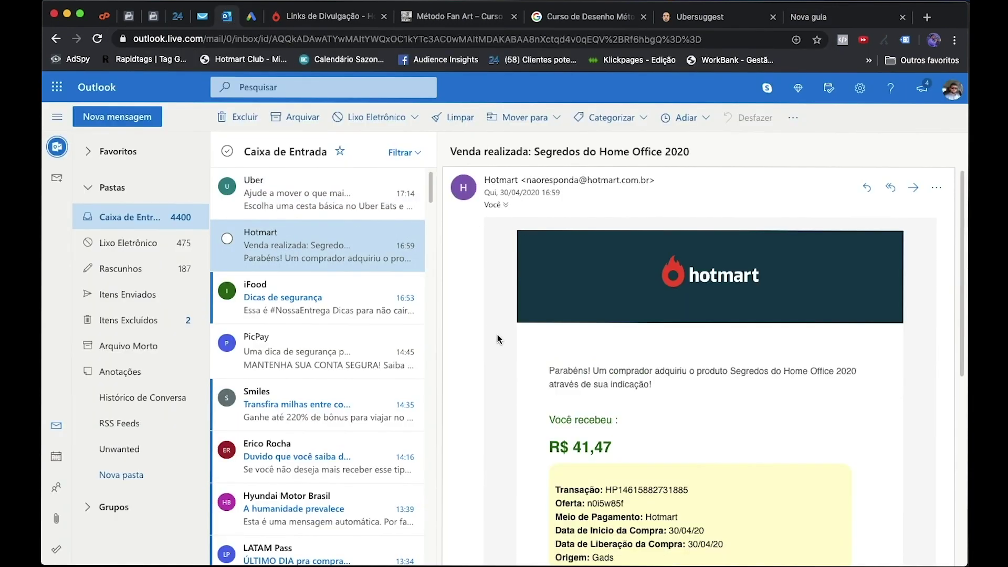
{"action": "scroll", "coordinate": [551, 411], "scroll_direction": "down", "scroll_amount": 7}
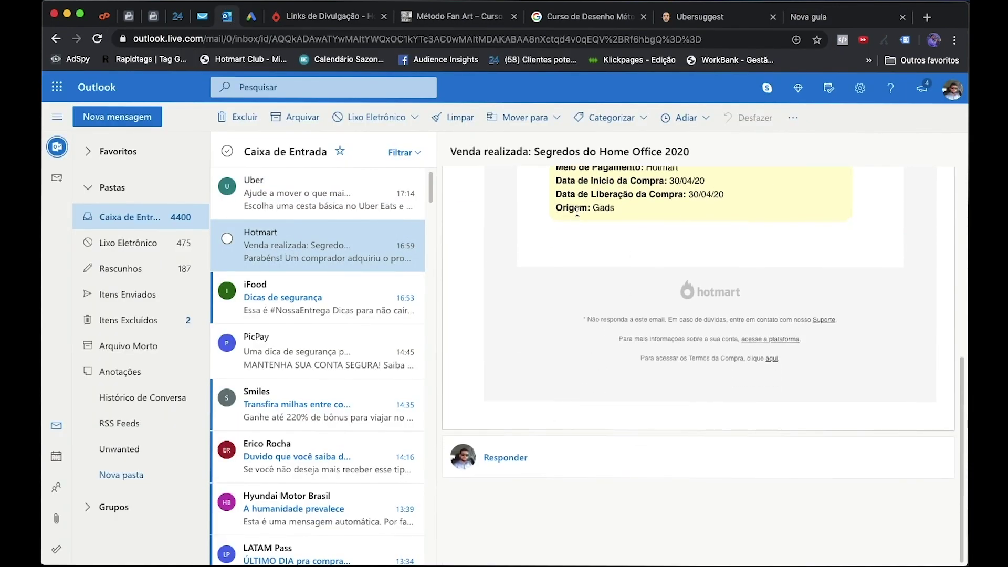
{"action": "scroll", "coordinate": [577, 218], "scroll_direction": "up", "scroll_amount": 2}
{"action": "left_click_drag", "start_coordinate": [585, 302], "coordinate": [615, 301]}
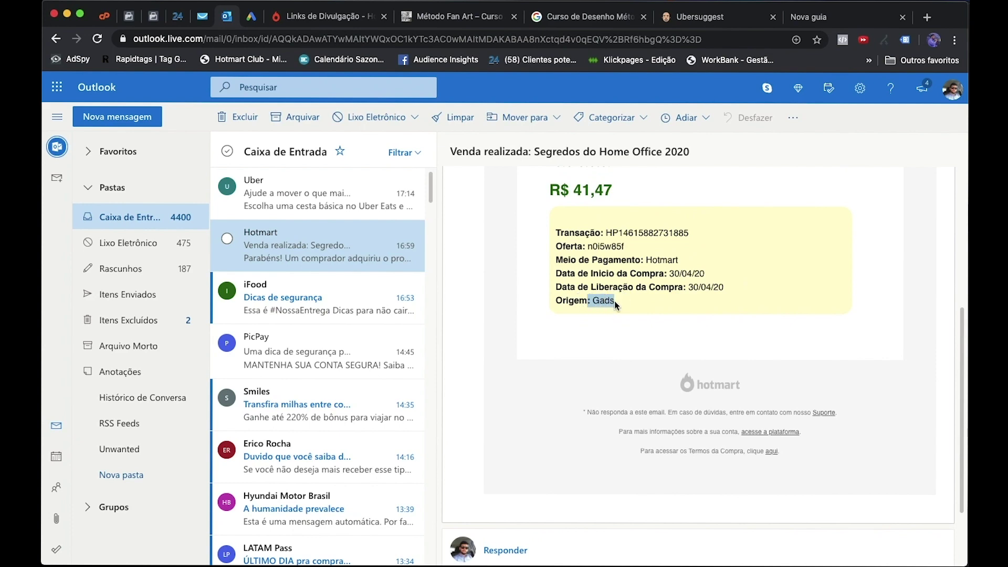
{"action": "scroll", "coordinate": [631, 225], "scroll_direction": "up", "scroll_amount": 4}
{"action": "left_click", "coordinate": [691, 349]}
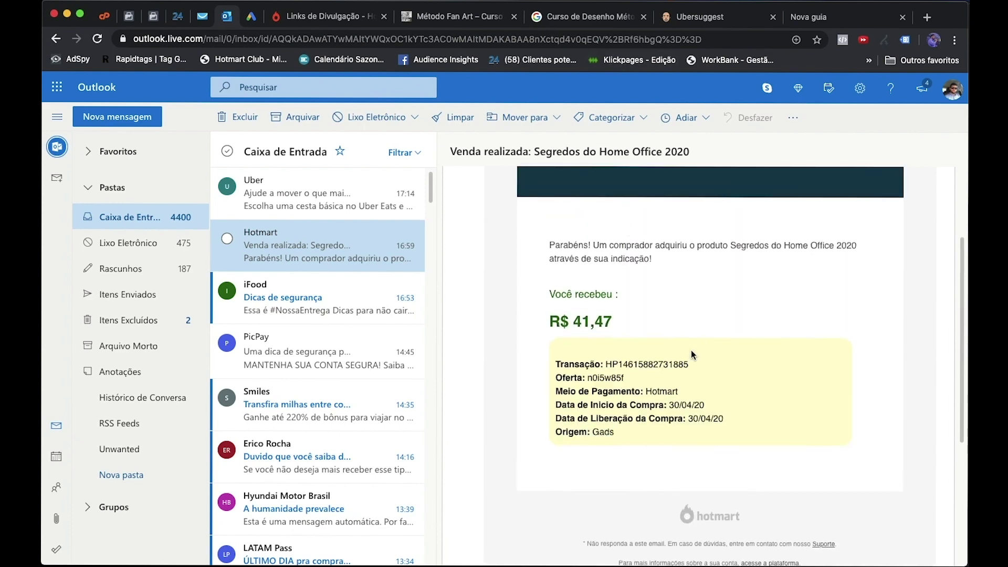
{"action": "scroll", "coordinate": [691, 349], "scroll_direction": "up", "scroll_amount": 4}
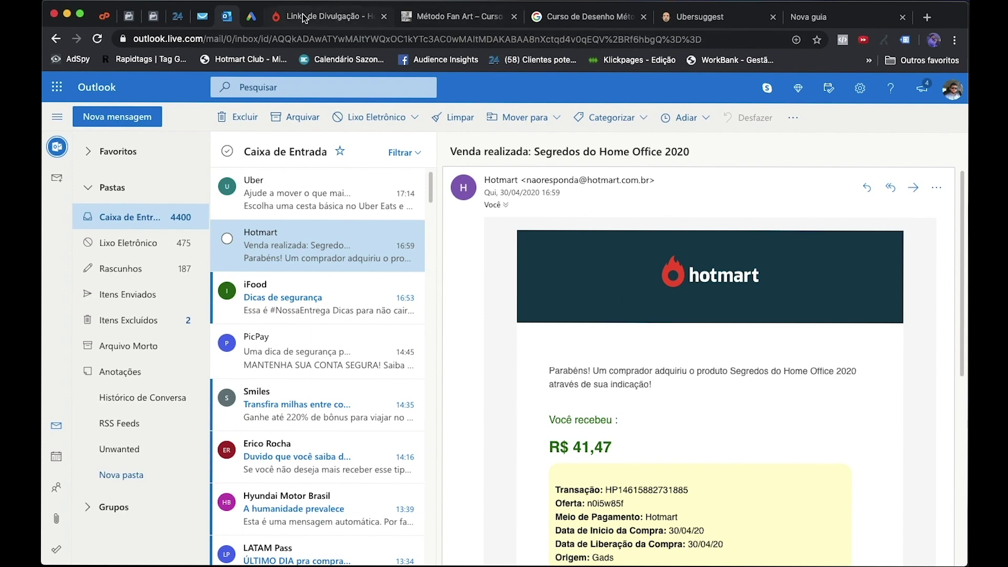
Load the HotLink tagged with ?src=Gads and use the resulting metodofanart.com.br address as the ad's final URL in Google Ads.
{"action": "left_click", "coordinate": [251, 16]}
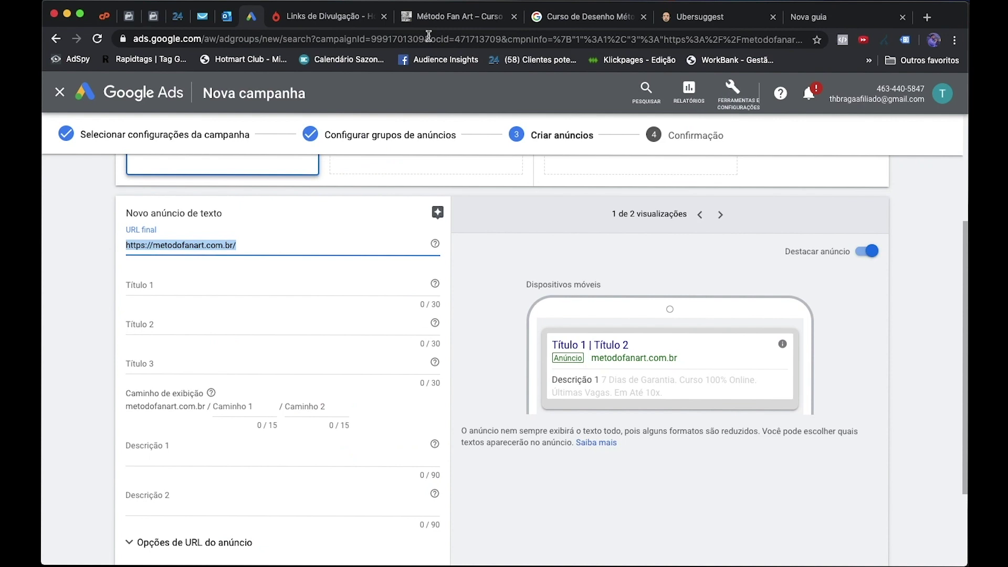
{"action": "left_click", "coordinate": [834, 17]}
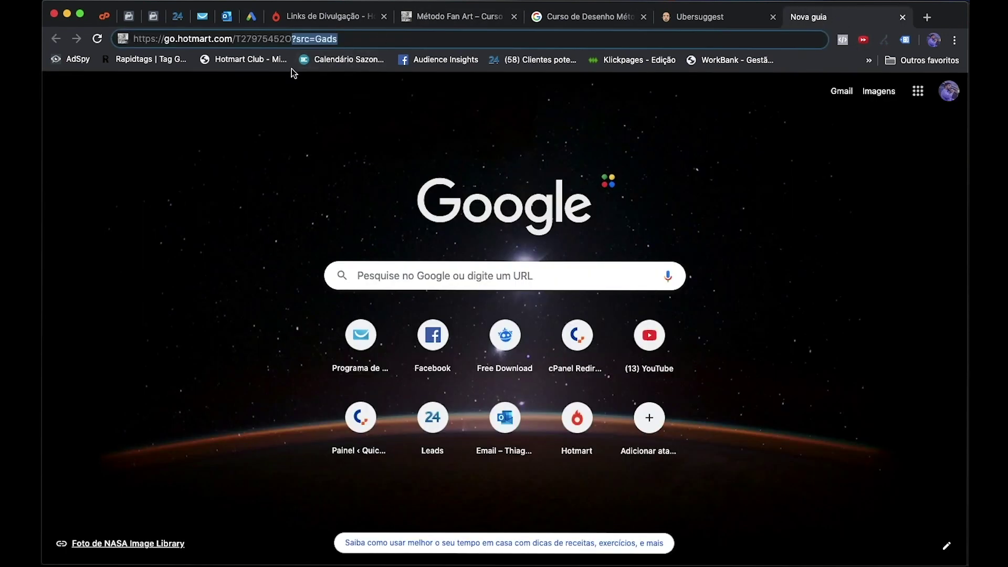
{"action": "key", "text": "Return"}
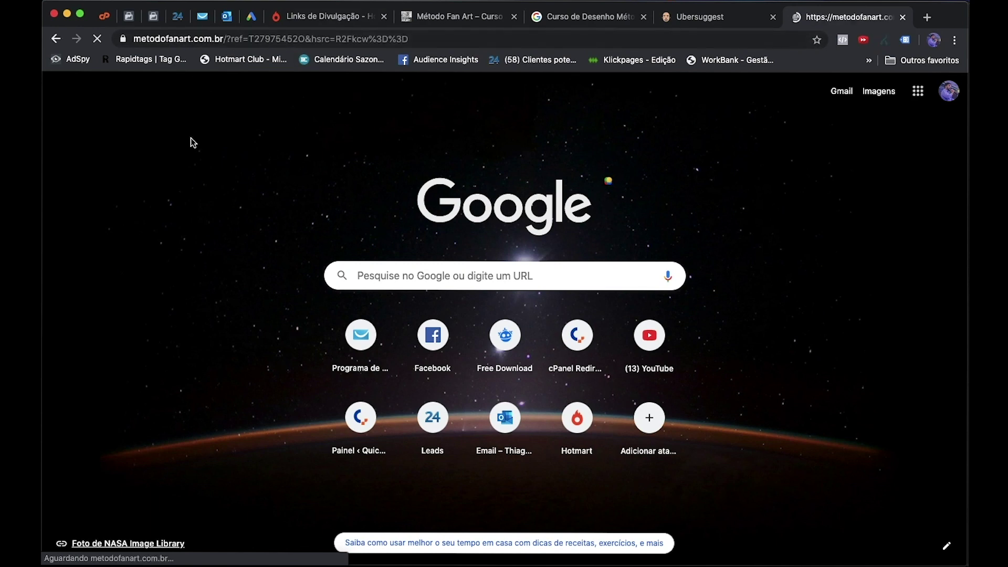
{"action": "left_click", "coordinate": [304, 40]}
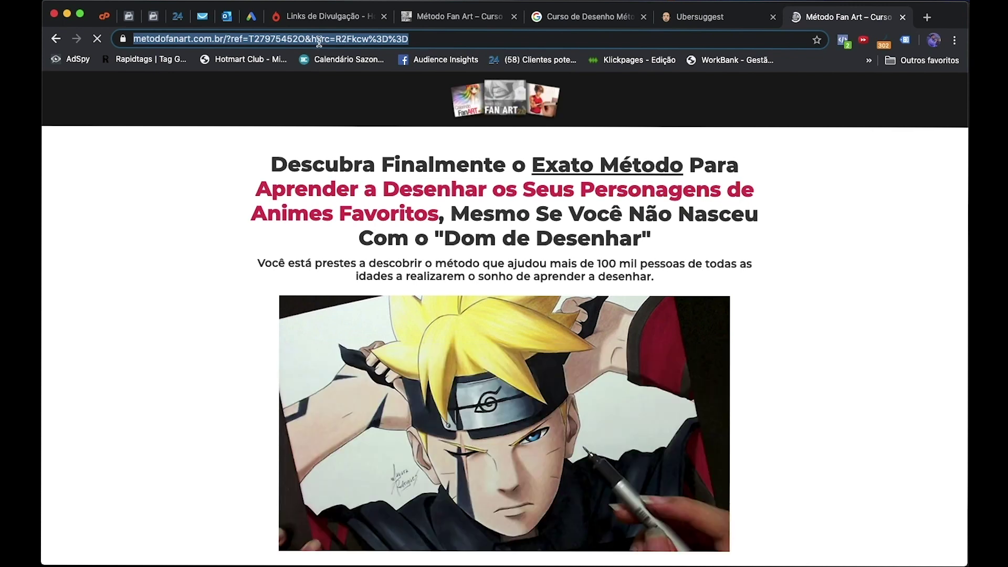
{"action": "left_click", "coordinate": [251, 17]}
{"action": "key", "text": "ctrl+v"}
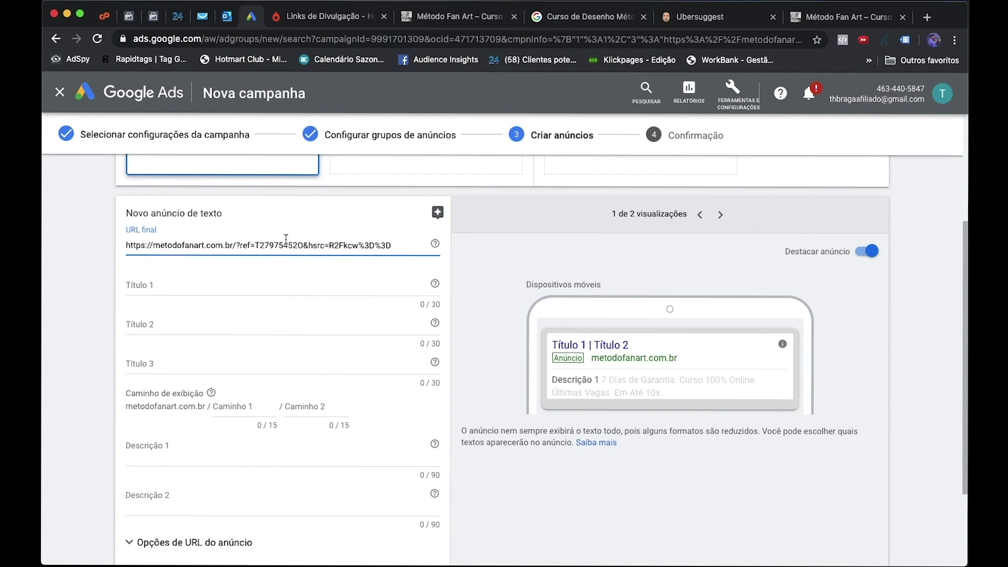
Expand the ad's URL options to its tracking template, switch to Hotmart and copy the external sales page HotLink again.
{"action": "scroll", "coordinate": [190, 402], "scroll_direction": "down", "scroll_amount": 2}
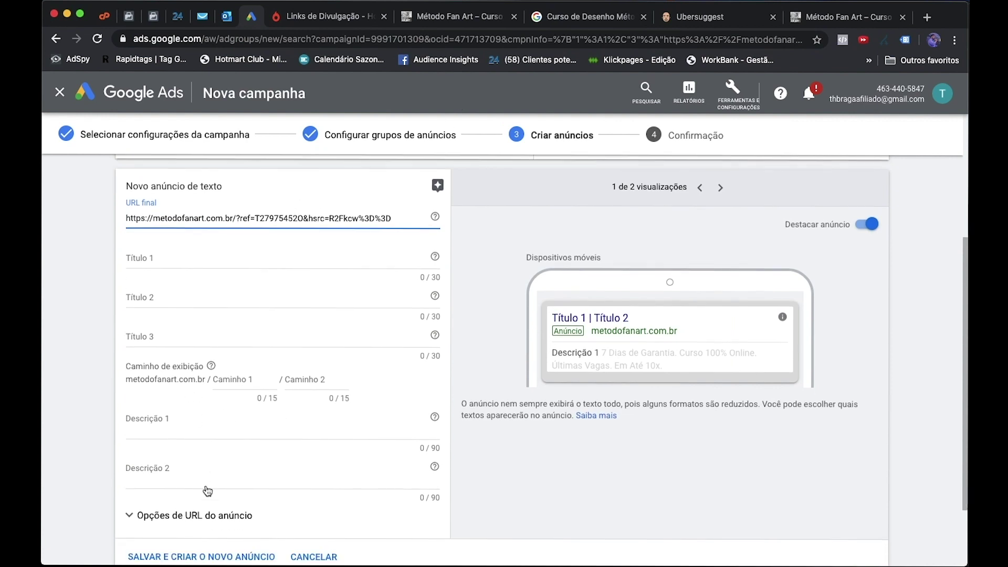
{"action": "left_click", "coordinate": [168, 480]}
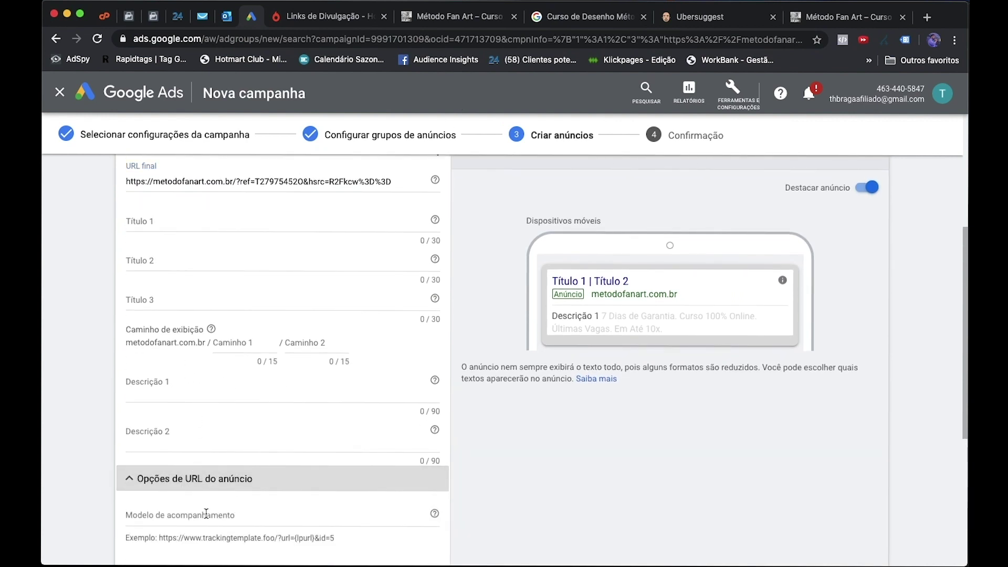
{"action": "scroll", "coordinate": [206, 513], "scroll_direction": "down", "scroll_amount": 2}
{"action": "left_click", "coordinate": [216, 451]}
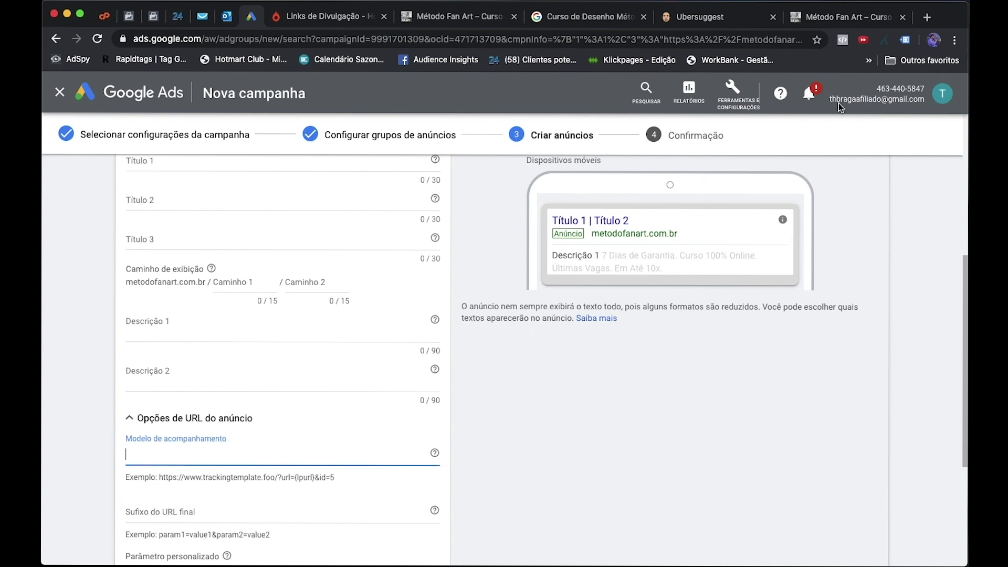
{"action": "left_click", "coordinate": [822, 19]}
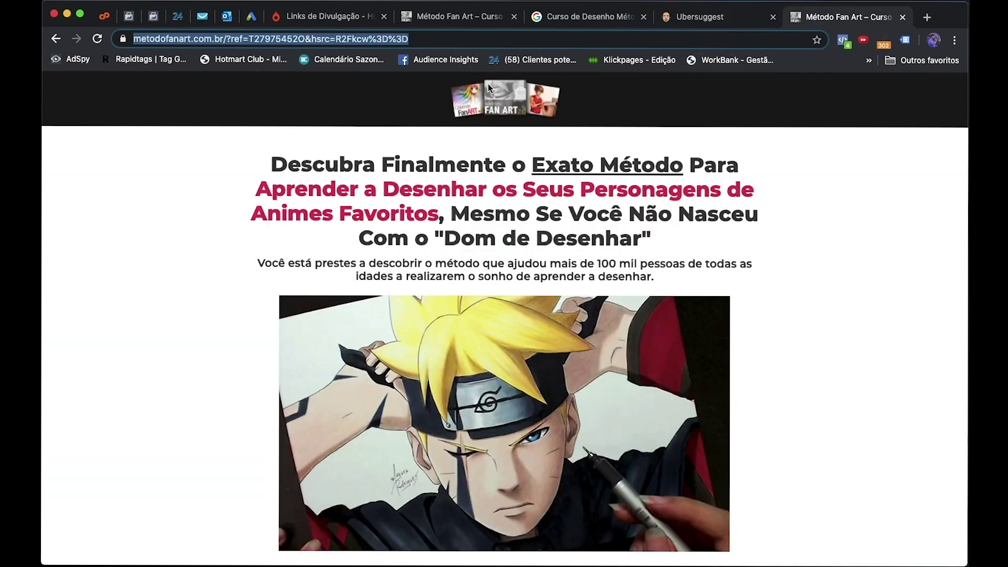
{"action": "left_click", "coordinate": [322, 21]}
{"action": "left_click", "coordinate": [867, 308]}
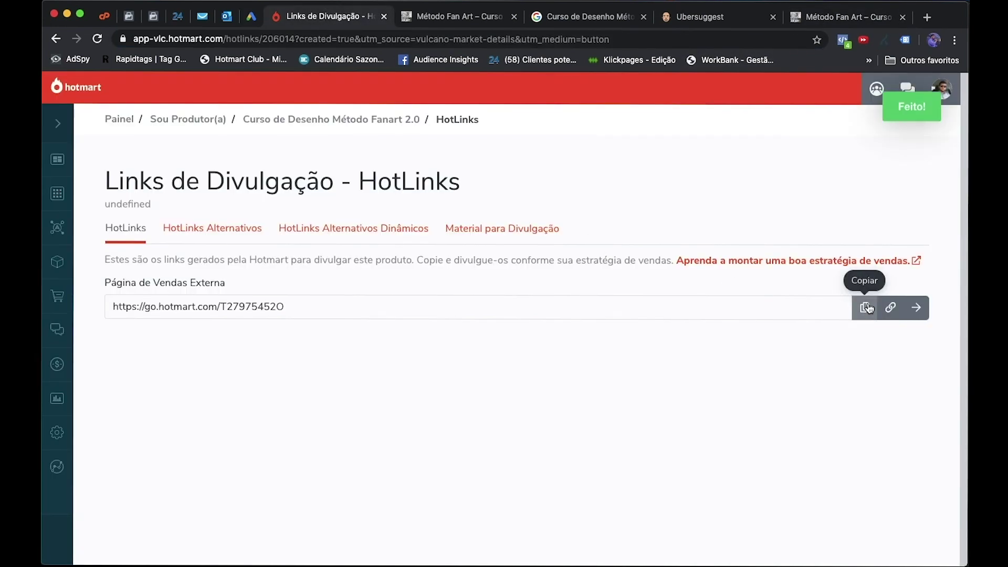
Append ?src=Gads to the copied HotLink and set the tagged link as the ad's tracking template in Google Ads.
{"action": "left_click", "coordinate": [817, 22]}
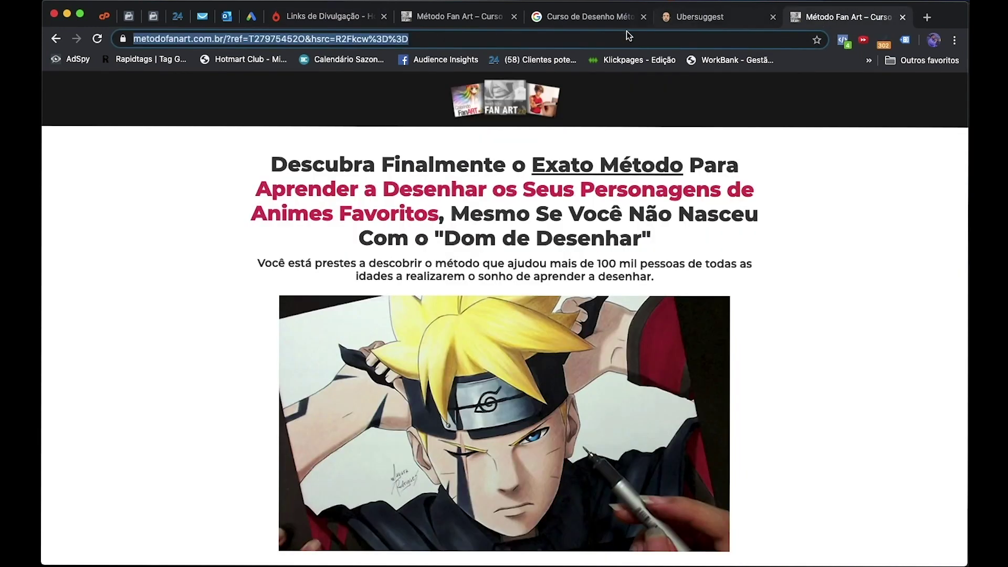
{"action": "left_click", "coordinate": [623, 34]}
{"action": "key", "text": "super+v"}
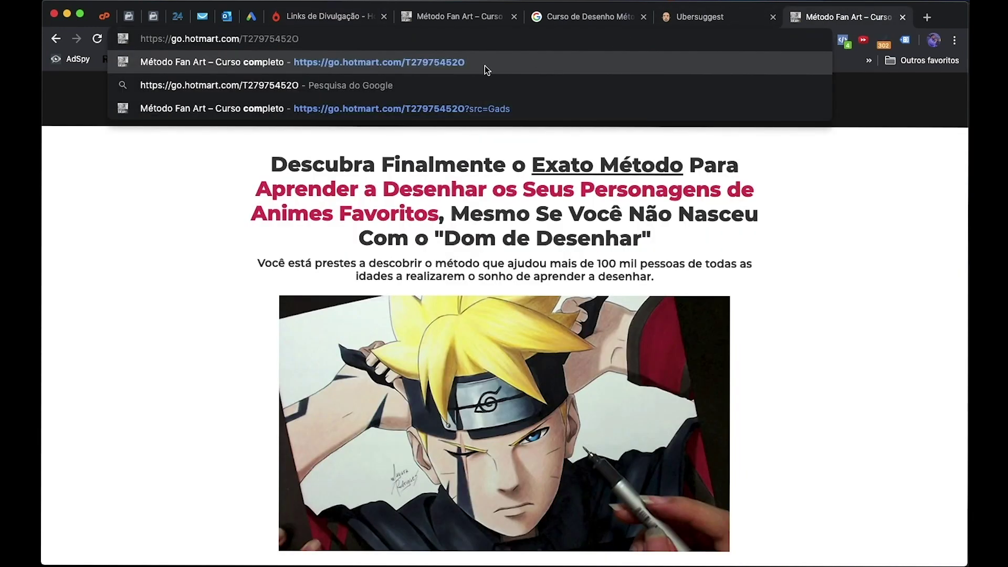
{"action": "type", "text": "?sr"}
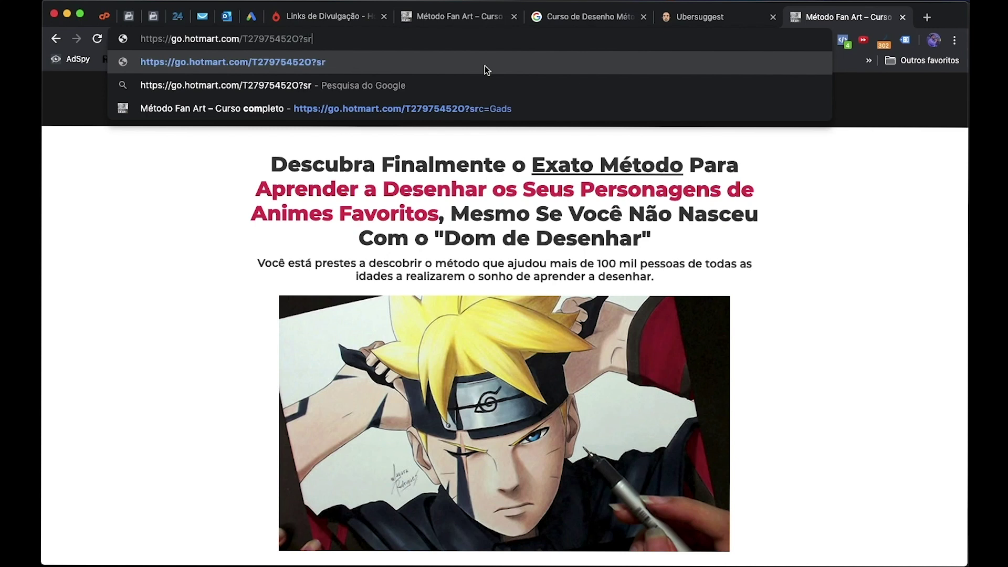
{"action": "type", "text": "c=Gads"}
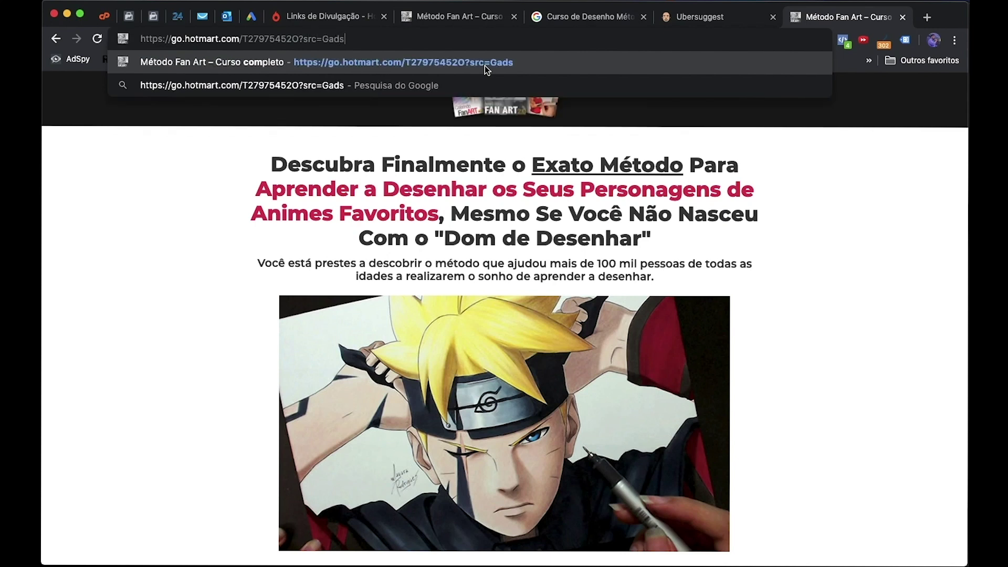
{"action": "key", "text": "super+a"}
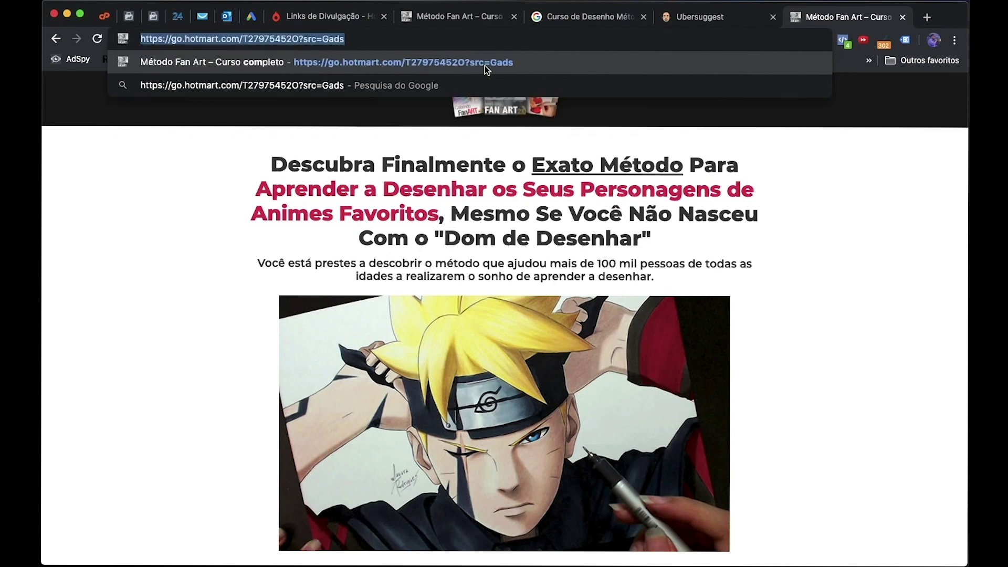
{"action": "left_click", "coordinate": [252, 17]}
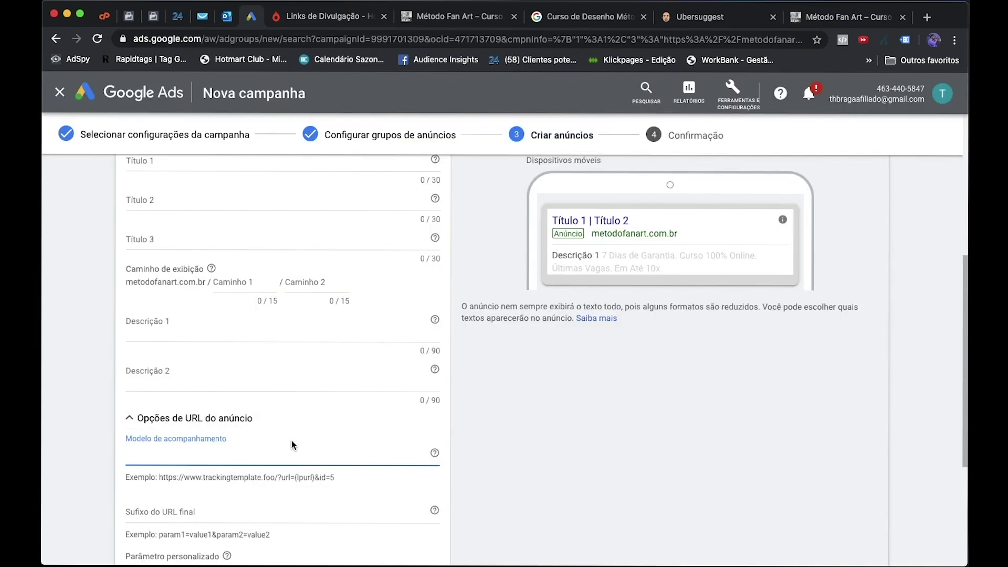
{"action": "key", "text": "super+v"}
{"action": "left_click", "coordinate": [342, 464]}
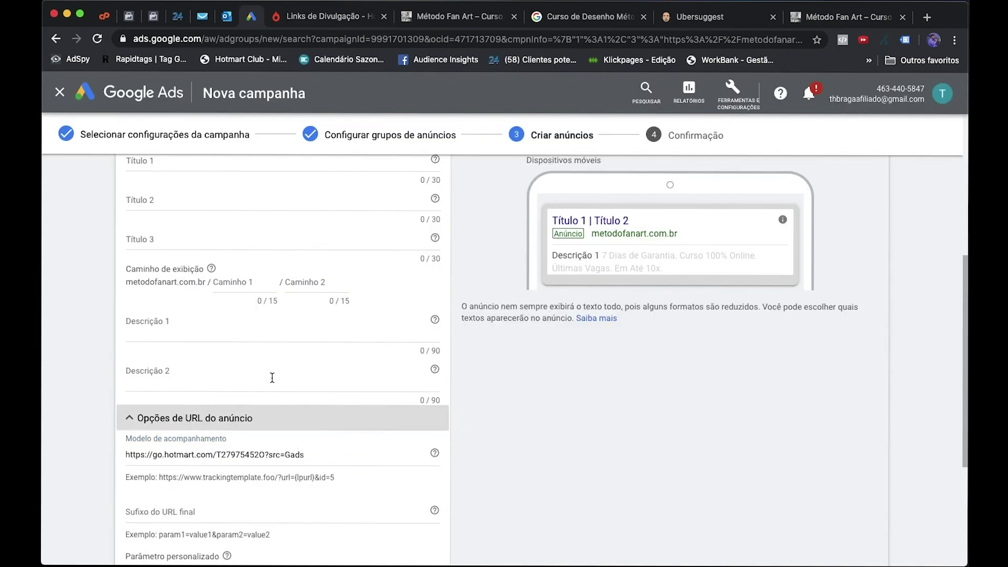
Set the text ad's first headline to Método Fanart 2.0.
{"action": "scroll", "coordinate": [276, 389], "scroll_direction": "up", "scroll_amount": 3}
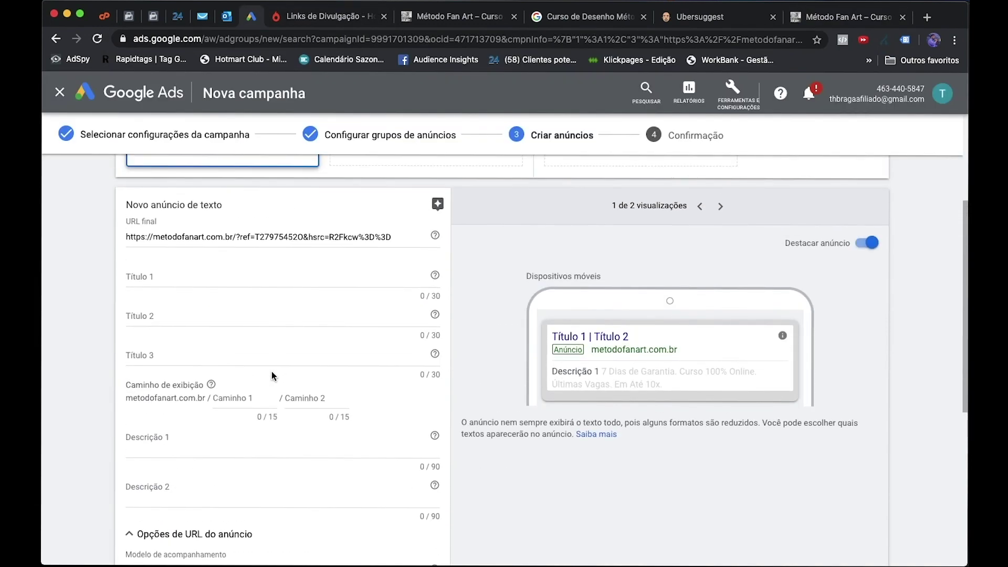
{"action": "left_click", "coordinate": [268, 271]}
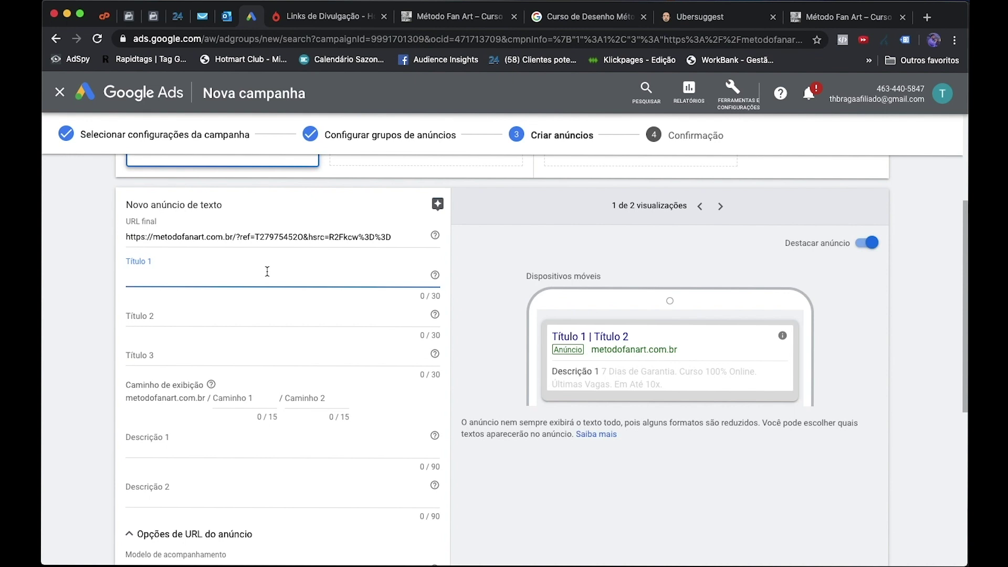
{"action": "type", "text": "M"}
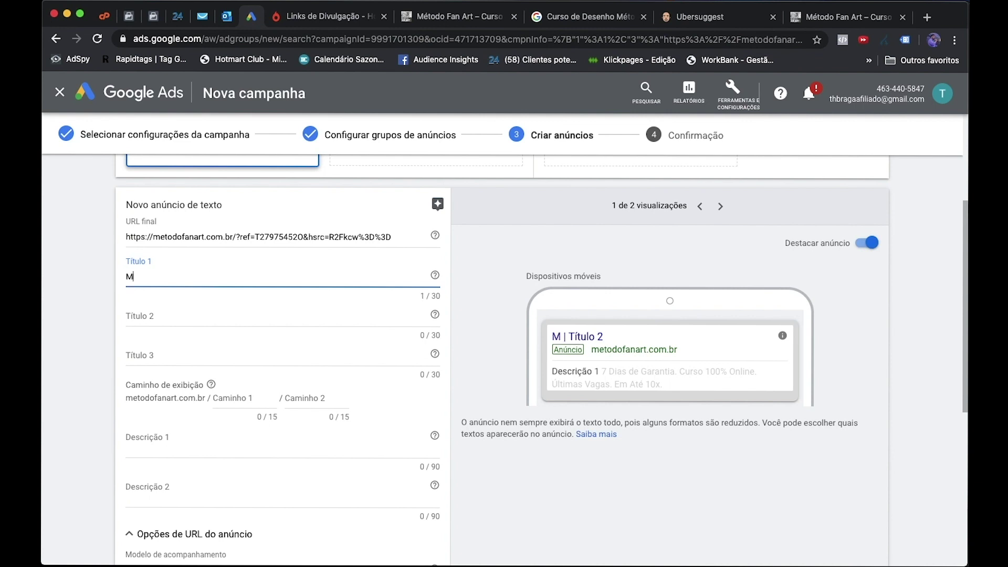
{"action": "type", "text": "étodo Fanart"}
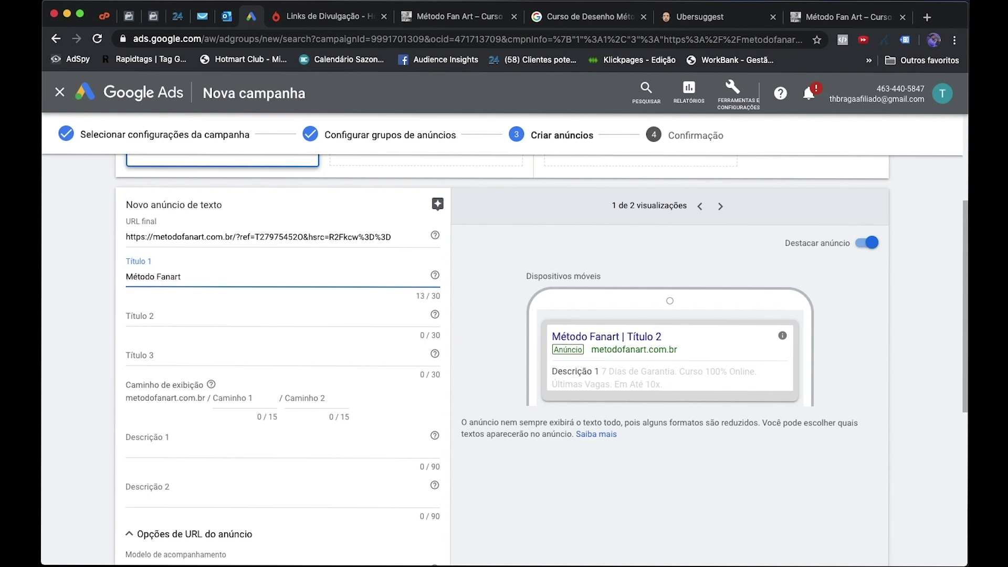
{"action": "type", "text": " 2.0"}
Set the text ad's second headline to Curso Online de Desenho.
{"action": "left_click", "coordinate": [266, 315]}
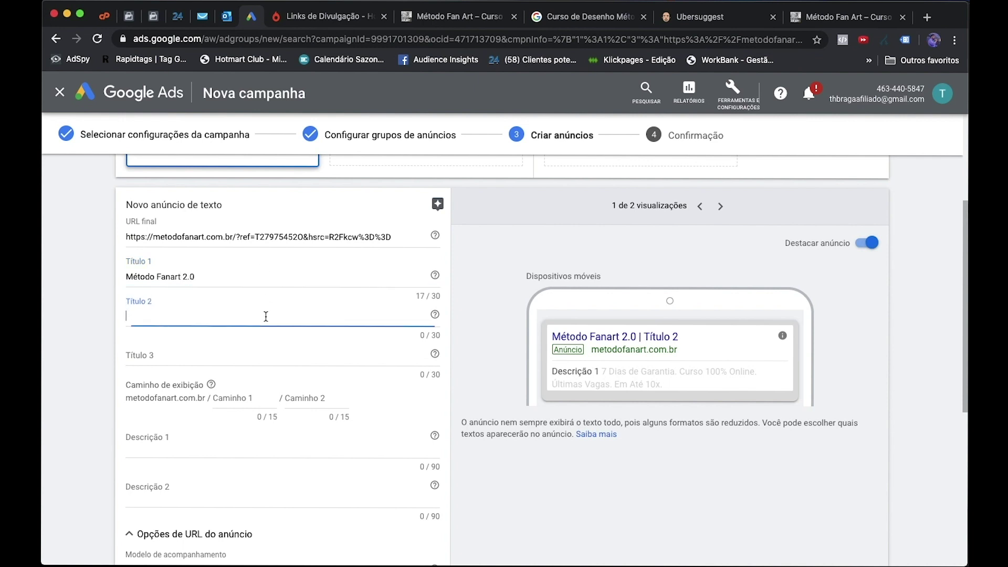
{"action": "type", "text": "Curso online de"}
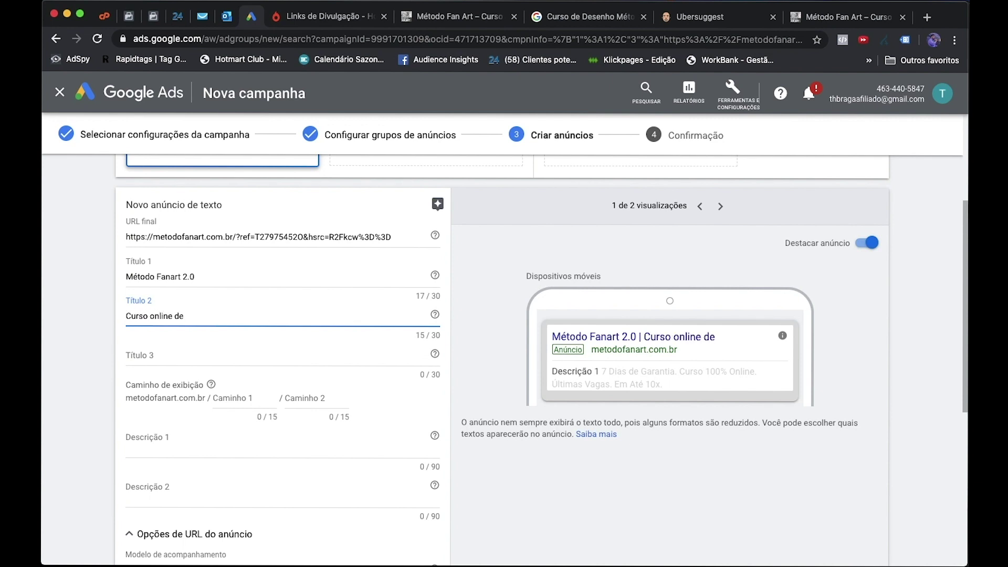
{"action": "type", "text": " dDesenho"}
{"action": "left_click", "coordinate": [189, 315]}
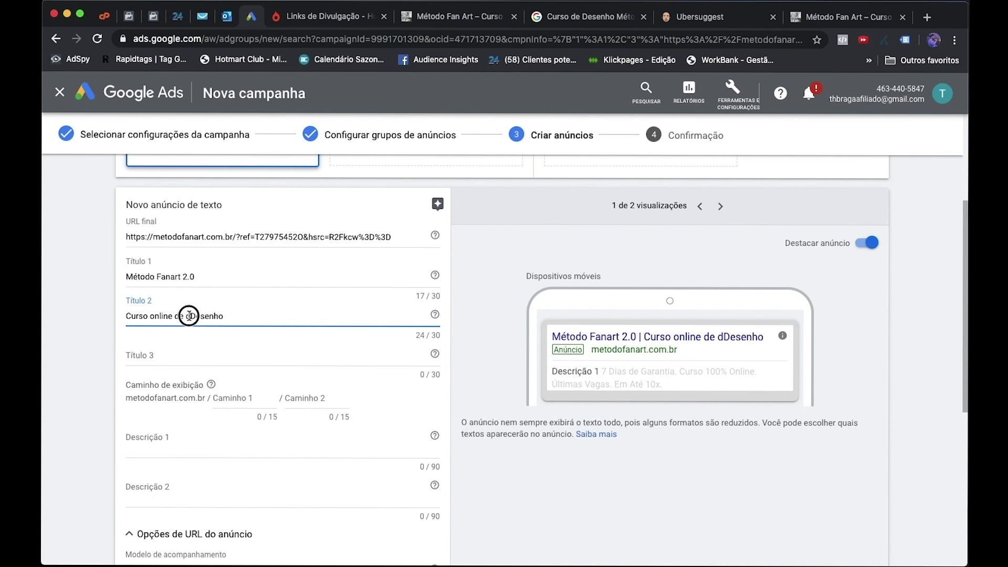
{"action": "key", "text": "BackSpace"}
{"action": "left_click", "coordinate": [153, 316]}
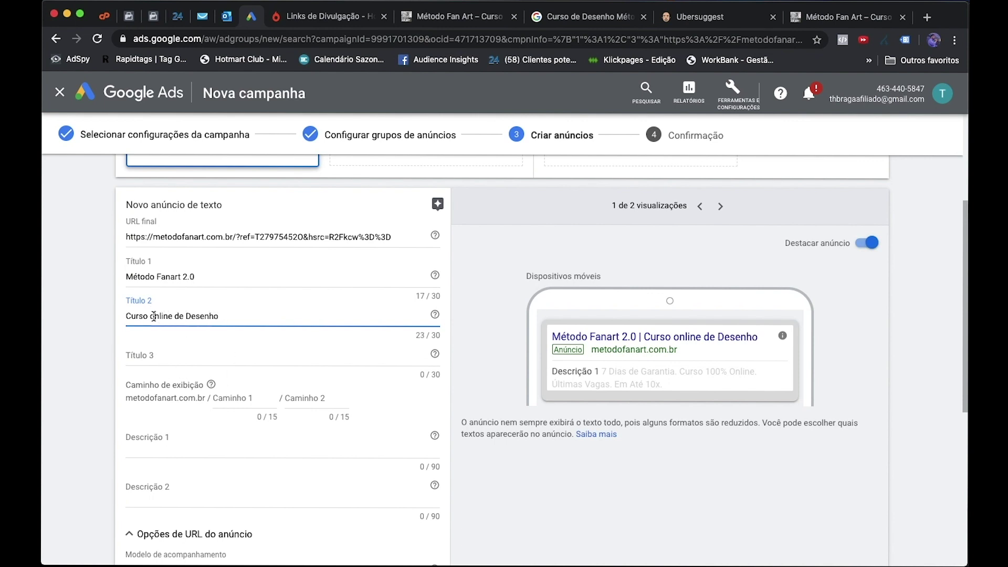
{"action": "key", "text": "BackSpace"}
{"action": "type", "text": "O"}
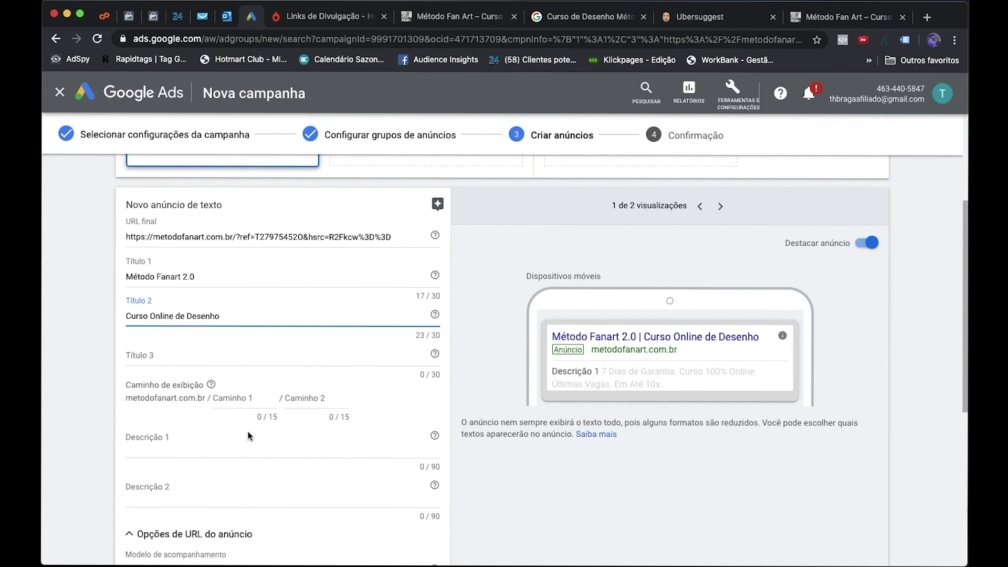
Enter the course creator's full name followed by "[Vagas Limitadas" as the text ad's third headline.
{"action": "left_click", "coordinate": [206, 357]}
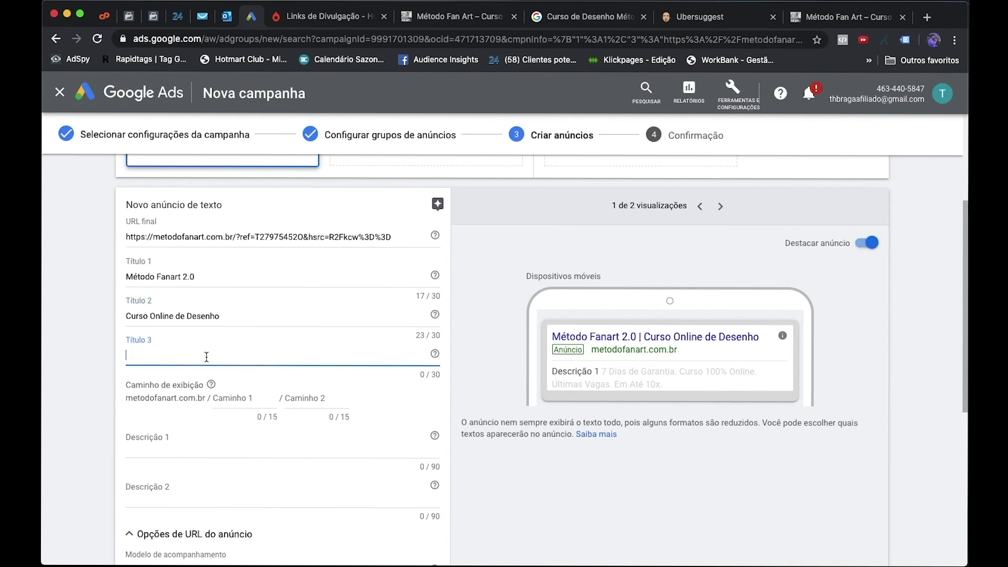
{"action": "type", "text": "Mayara R"}
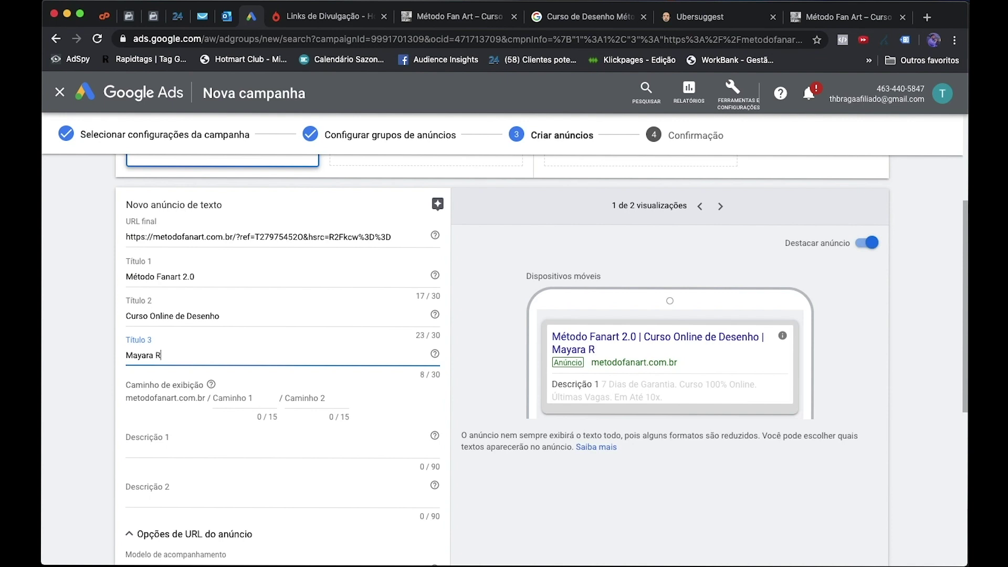
{"action": "type", "text": "odrigues [Va"}
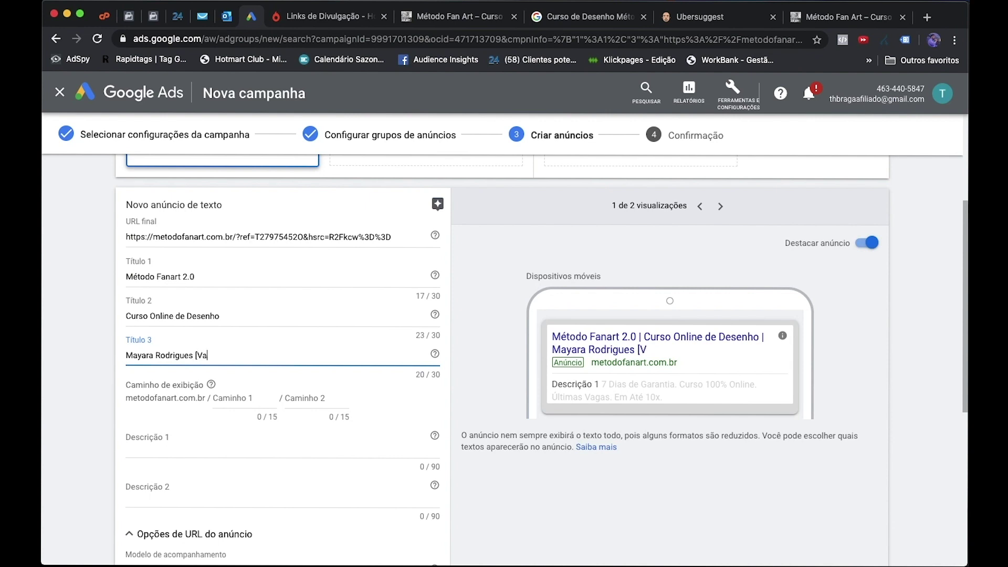
{"action": "type", "text": "gas Limitadas"}
Replace the text after the creator's name in the third headline with POUCAS VAGAS, without brackets.
{"action": "left_click", "coordinate": [263, 358]}
{"action": "left_click_drag", "start_coordinate": [263, 358], "coordinate": [197, 357]}
{"action": "type", "text": "Oucas"}
{"action": "key", "text": "super+a"}
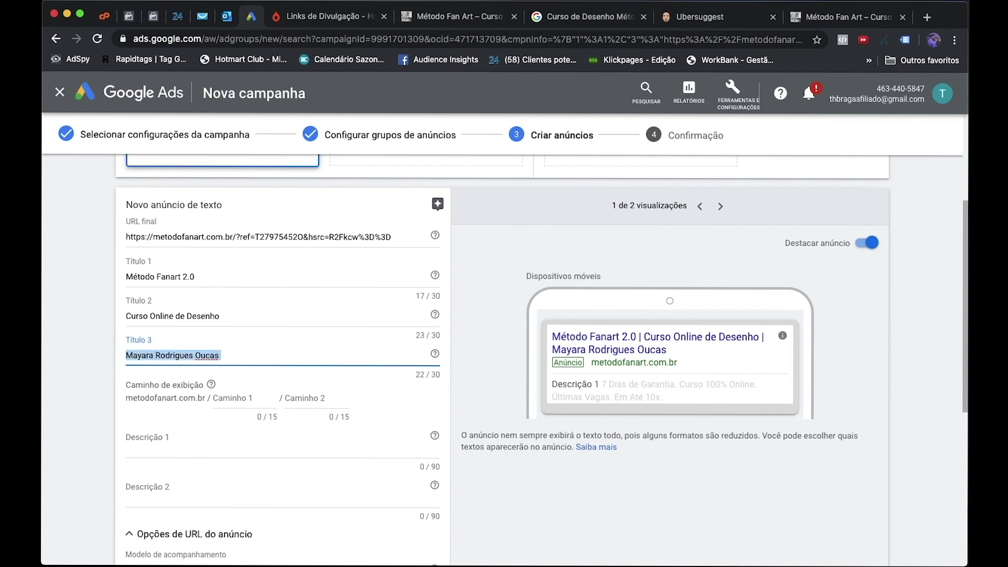
{"action": "key", "text": "Right"}
{"action": "key", "text": "BackSpace"}
{"action": "key", "text": "BackSpace"}
{"action": "key", "text": "BackSpace"}
{"action": "key", "text": "BackSpace"}
{"action": "key", "text": "BackSpace"}
{"action": "key", "text": "BackSpace"}
{"action": "type", "text": "POY"}
{"action": "key", "text": "BackSpace"}
{"action": "type", "text": "U"}
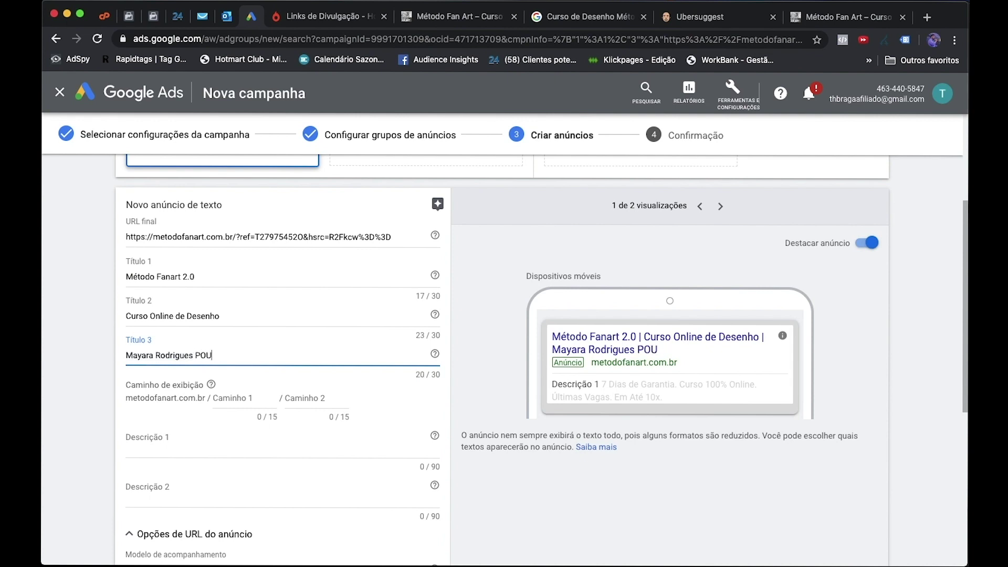
{"action": "type", "text": "CAS VAGAS]"}
{"action": "left_click", "coordinate": [196, 355]}
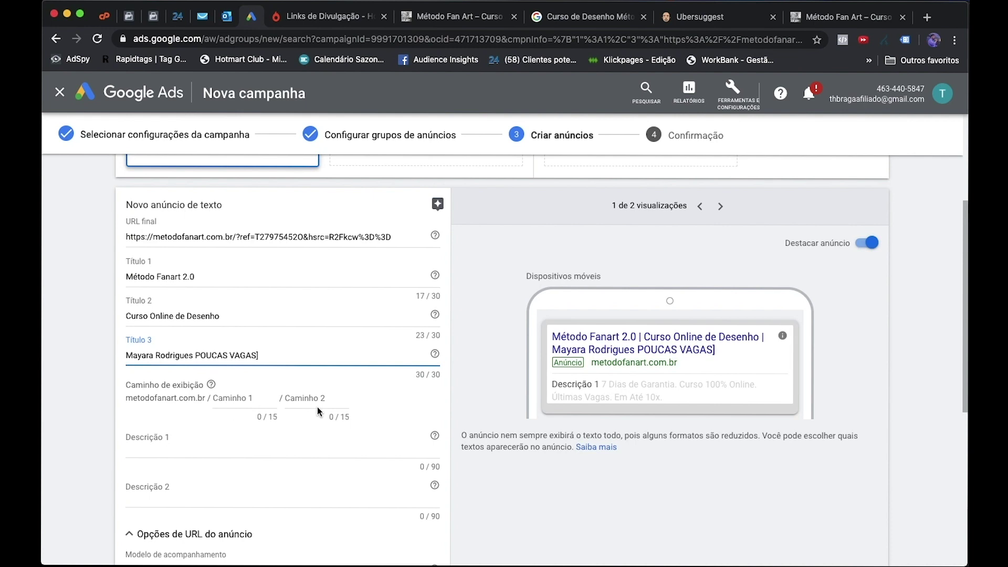
{"action": "left_click", "coordinate": [306, 357]}
{"action": "key", "text": "BackSpace"}
Set the ad's two display path fields to SiteOficial and MetodoFanart.
{"action": "left_click", "coordinate": [233, 398]}
{"action": "type", "text": "SITE"}
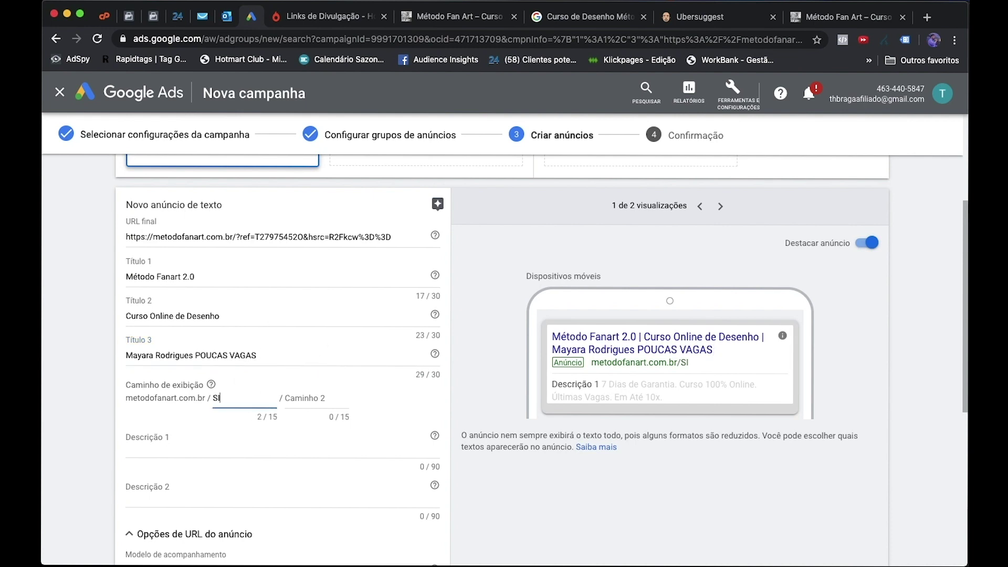
{"action": "key", "text": "BackSpace"}
{"action": "key", "text": "BackSpace"}
{"action": "key", "text": "BackSpace"}
{"action": "key", "text": "BackSpace"}
{"action": "type", "text": "siteOficial"}
{"action": "left_click_drag", "start_coordinate": [214, 399], "coordinate": [217, 399]}
{"action": "type", "text": "S"}
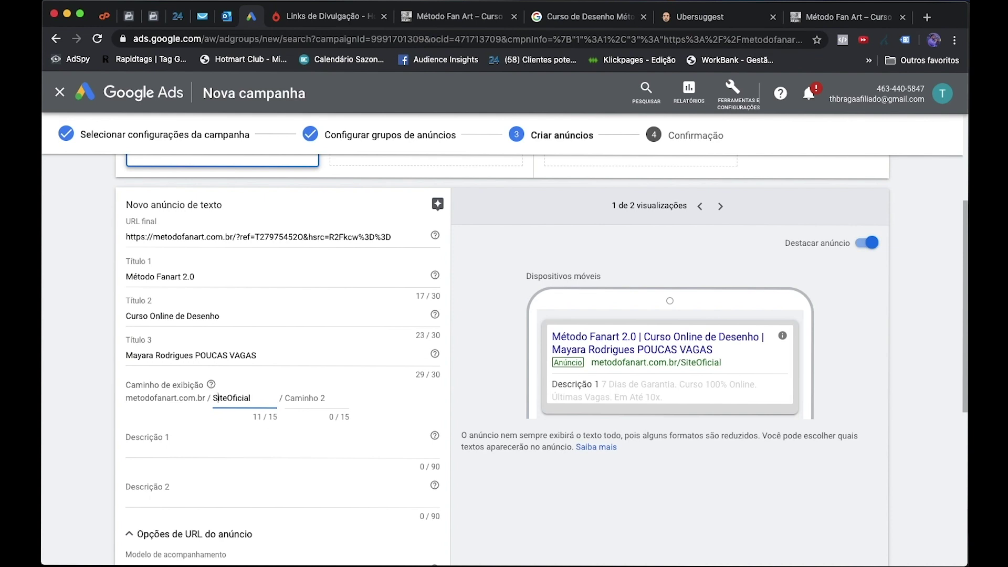
{"action": "left_click", "coordinate": [320, 397]}
{"action": "type", "text": "MetodoFanar"}
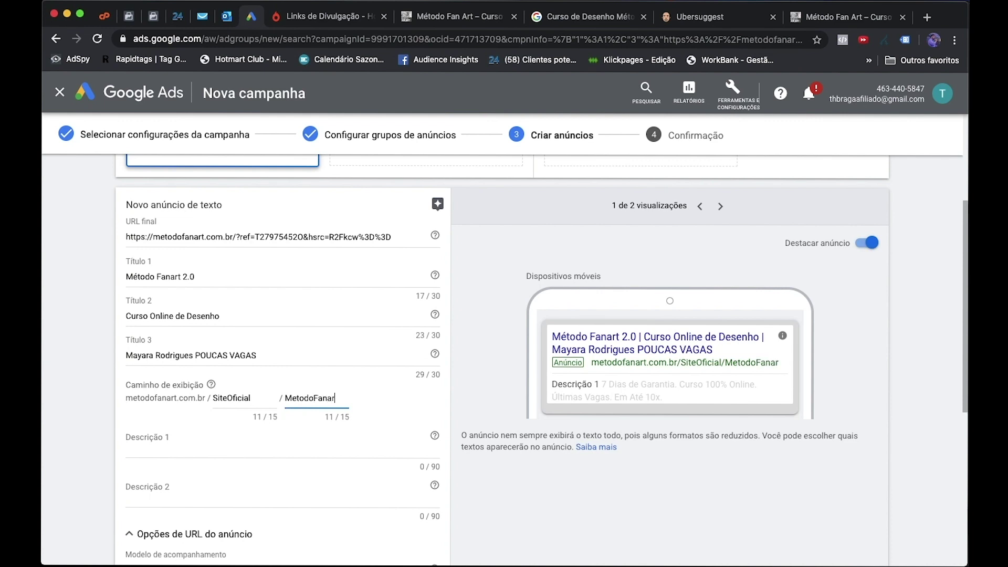
{"action": "type", "text": "t"}
Set the ad's first description to "Promoção: Últimas Vagas por Apenas 10x de 11,08. Curso de Desenho Método Fanart 2.0".
{"action": "left_click", "coordinate": [238, 453]}
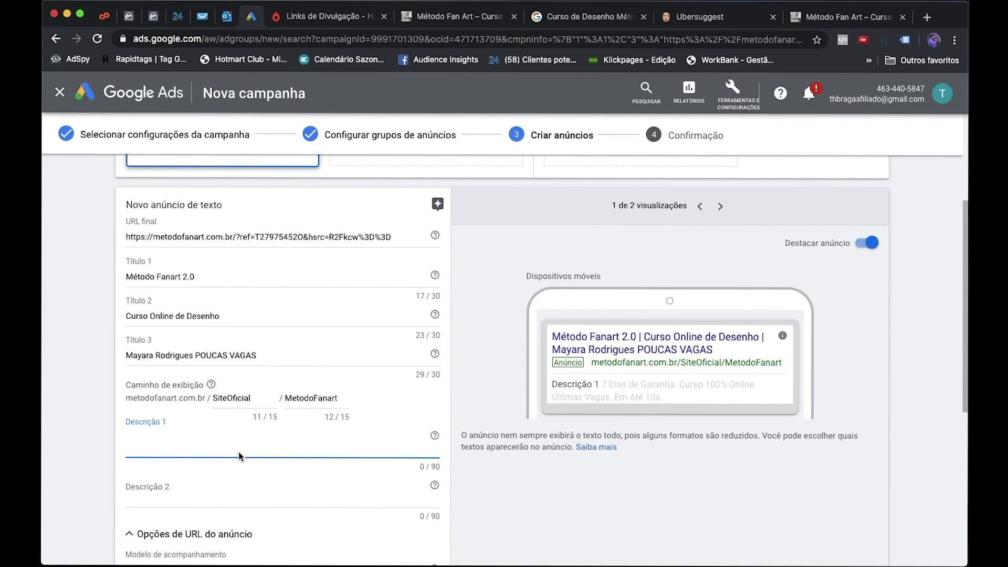
{"action": "type", "text": "Promoção:"}
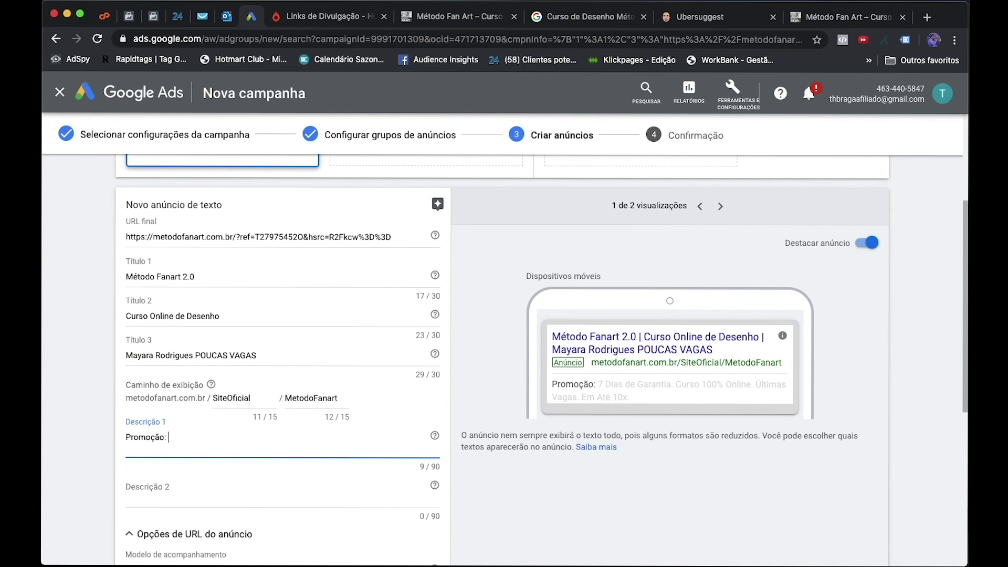
{"action": "type", "text": " Últim"}
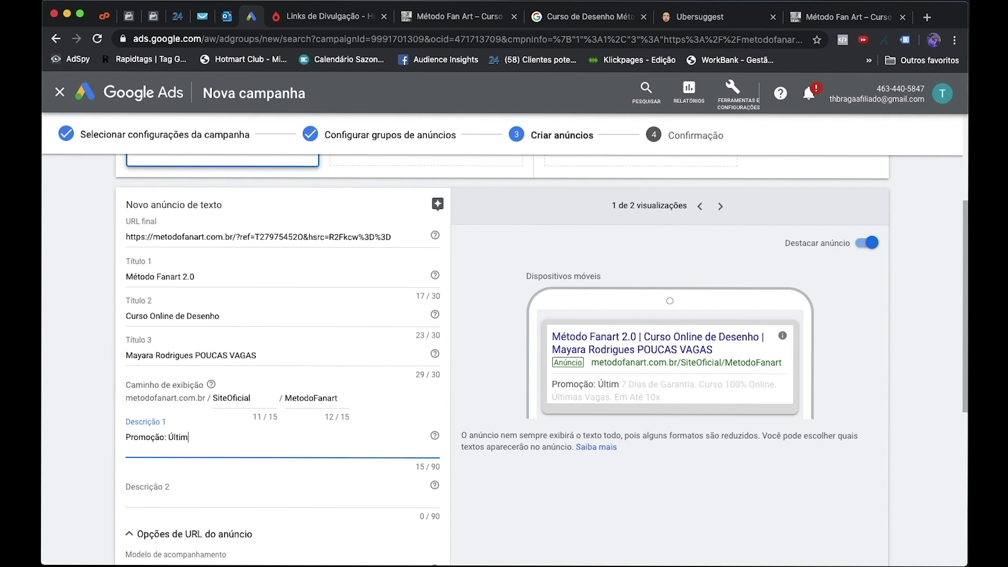
{"action": "type", "text": "as Vagas por Apenas"}
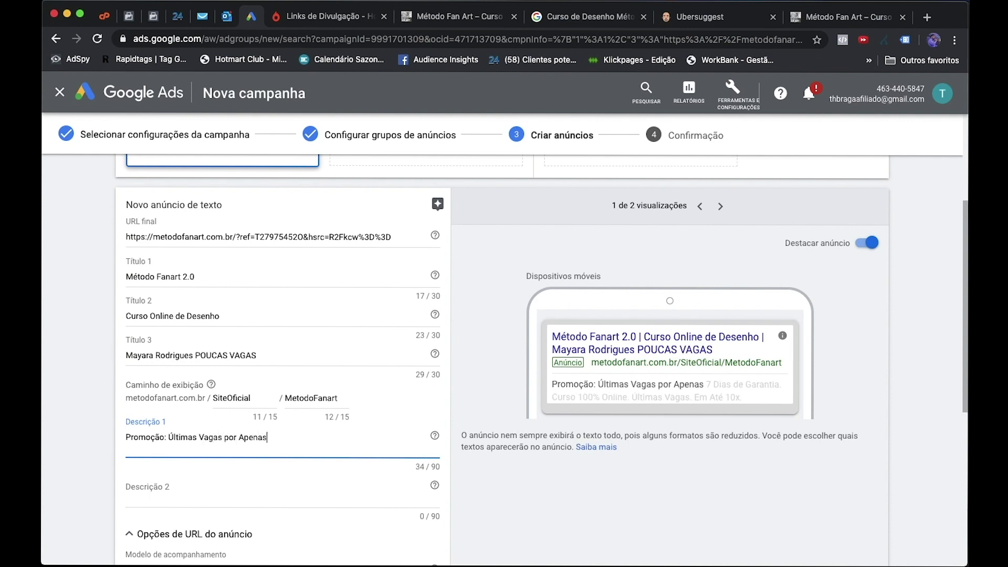
{"action": "type", "text": " 10x"}
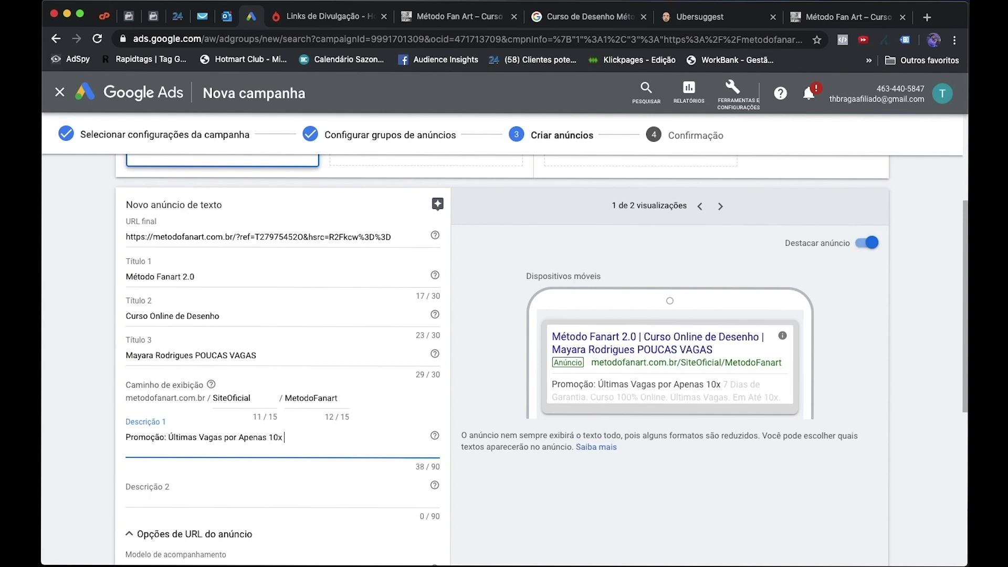
{"action": "type", "text": " de qq,08"}
{"action": "key", "text": "BackSpace"}
{"action": "key", "text": "BackSpace"}
{"action": "key", "text": "BackSpace"}
{"action": "key", "text": "BackSpace"}
{"action": "key", "text": "BackSpace"}
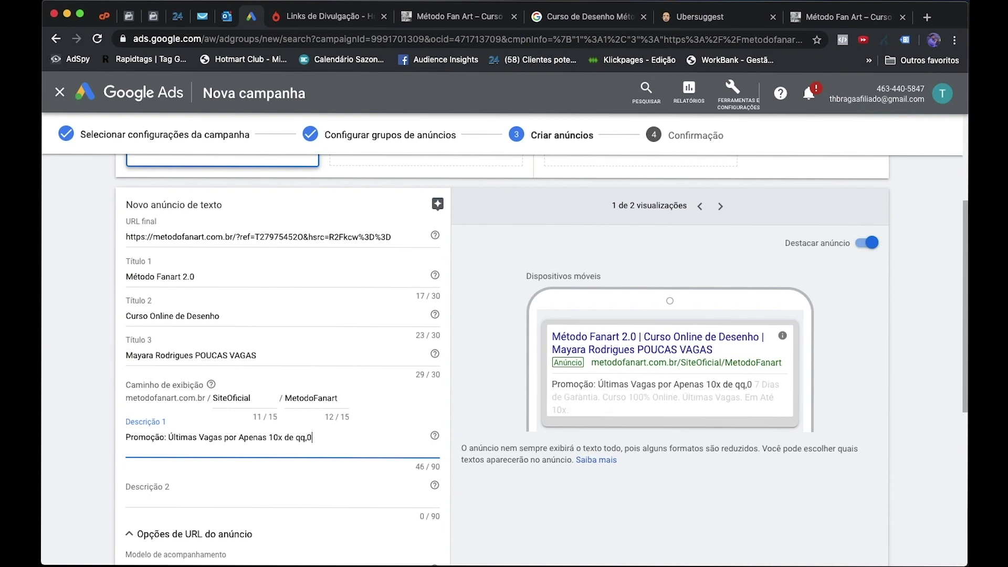
{"action": "type", "text": "11,08. Curso de Desenho Método Fanart"}
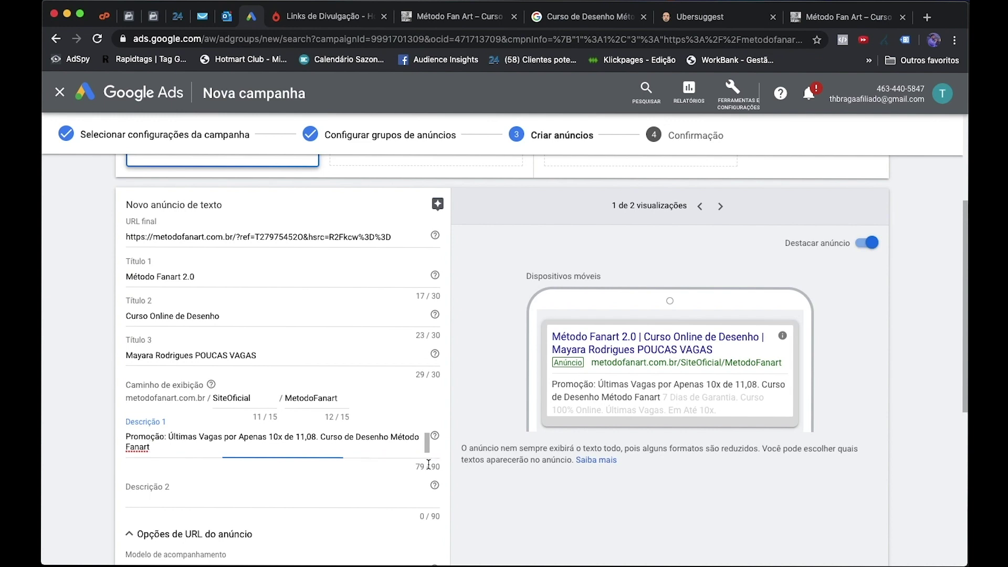
{"action": "type", "text": "2"}
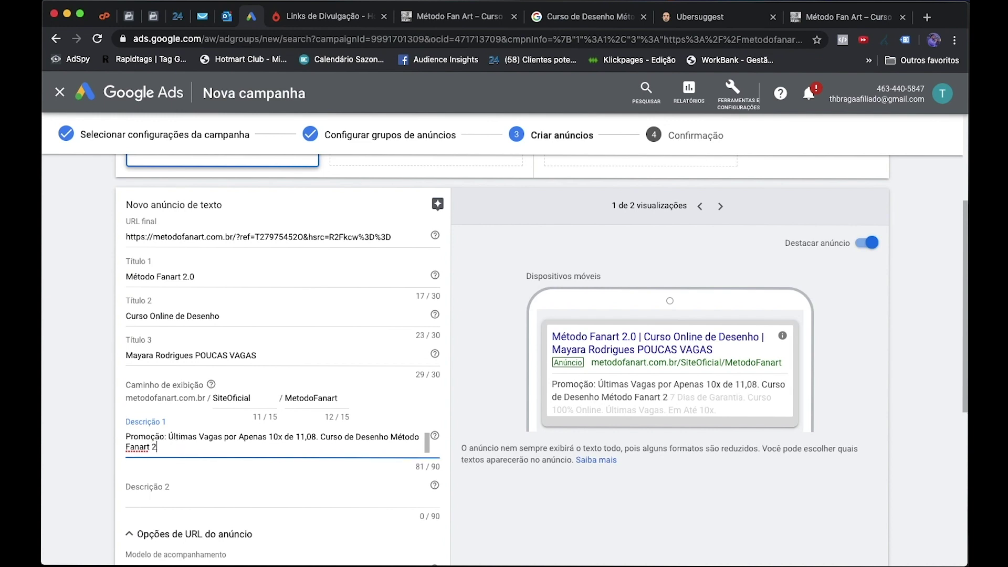
{"action": "type", "text": ".0"}
Set the ad's second description to "Aprenda a Desenhar seus Animes Favoritos Através do Método Fanart.".
{"action": "left_click", "coordinate": [159, 505]}
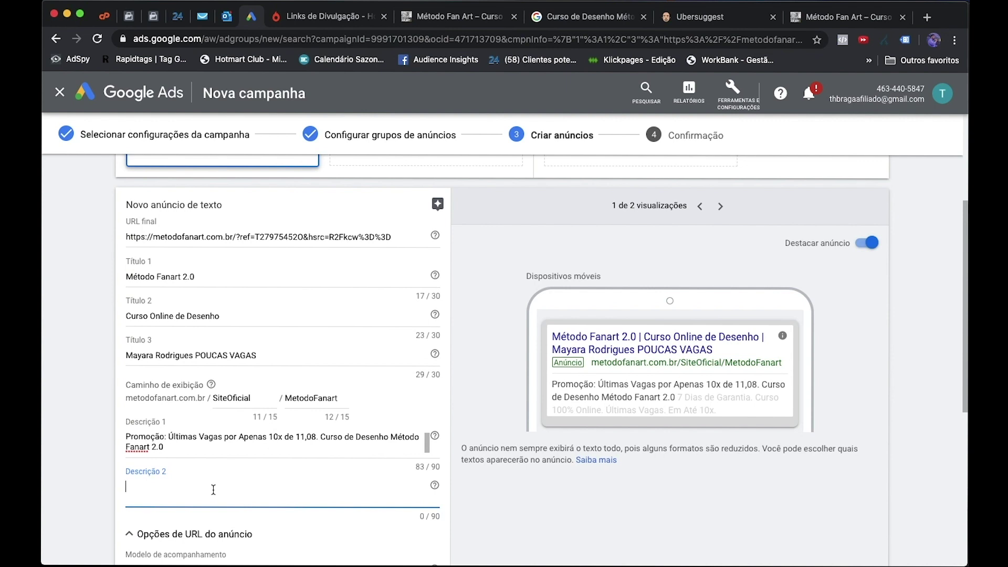
{"action": "type", "text": "Aprenda a Desenhar"}
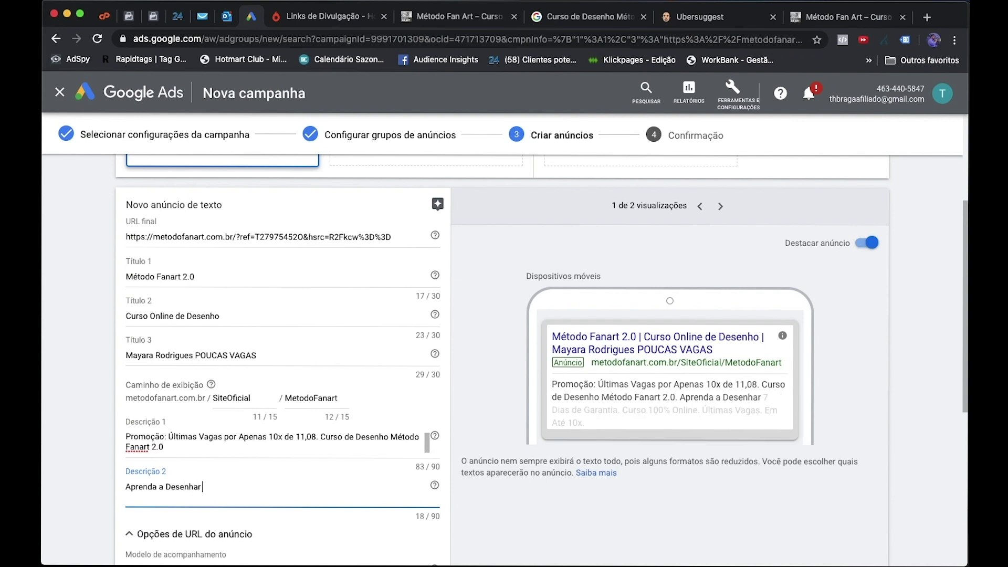
{"action": "type", "text": " seus Ani"}
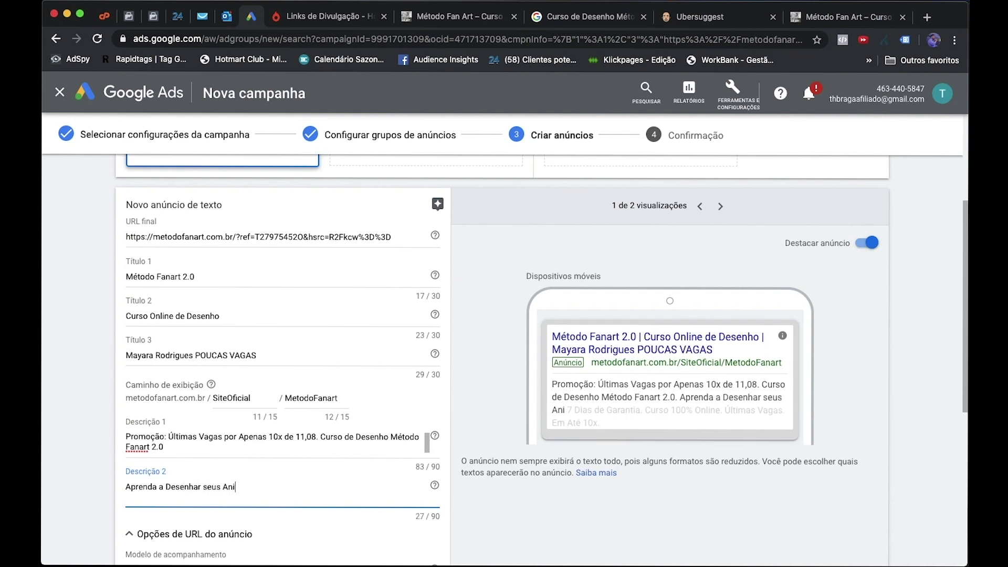
{"action": "type", "text": "mes Favoritos"}
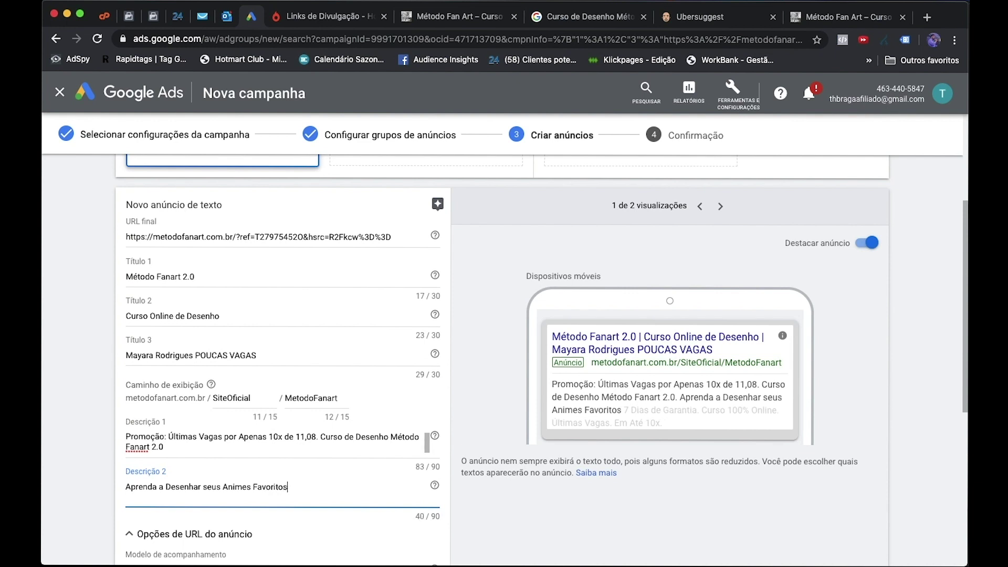
{"action": "type", "text": " Atra"}
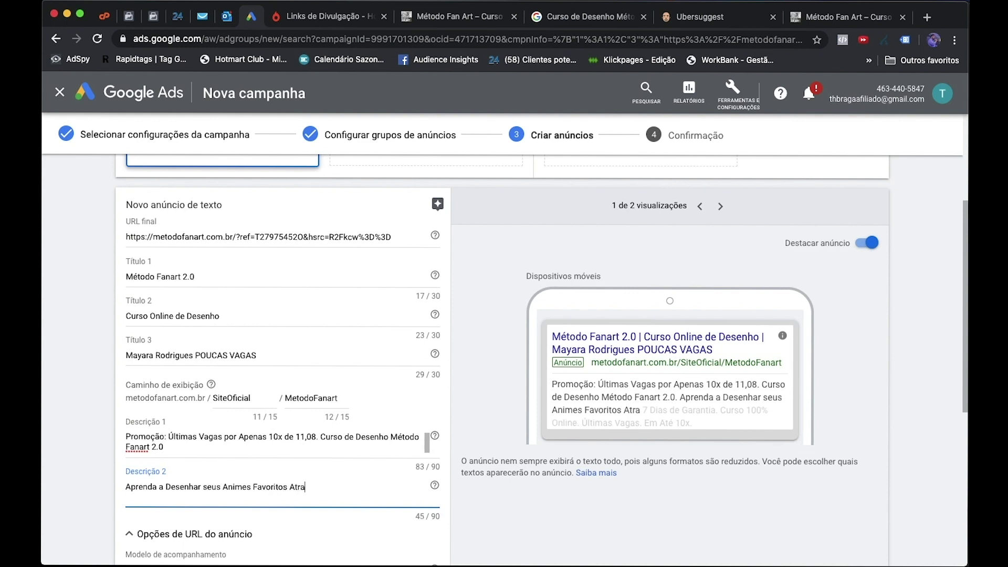
{"action": "type", "text": "vés"}
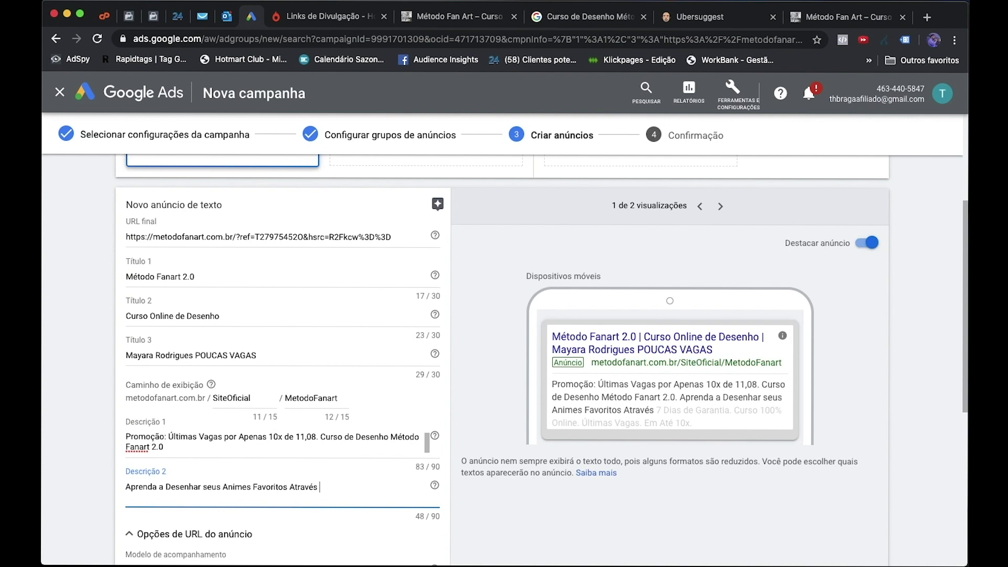
{"action": "type", "text": " do Método"}
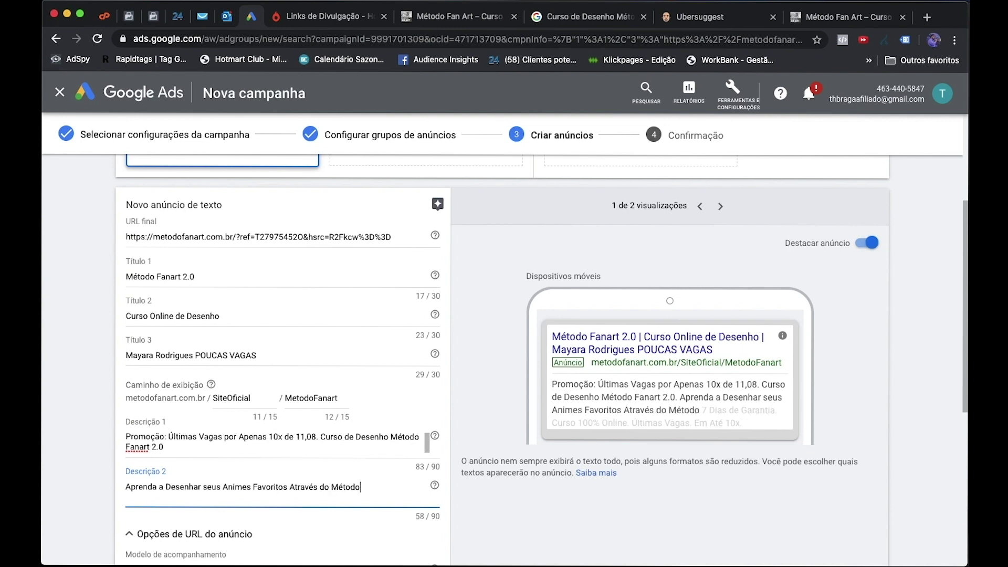
{"action": "type", "text": " Fan"}
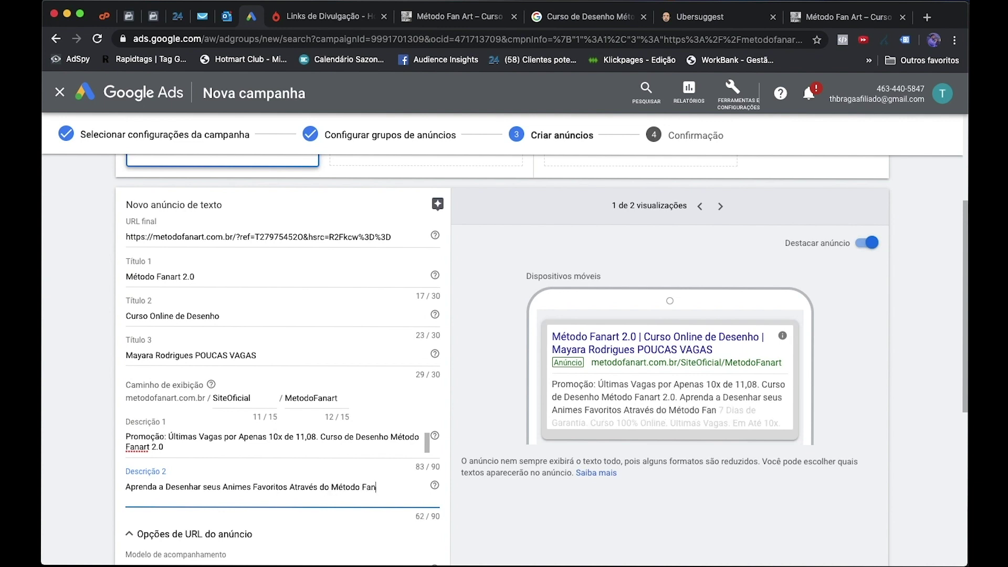
{"action": "type", "text": "art."}
Save the finished text ad and continue through the confirmation summary to the new campaign.
{"action": "scroll", "coordinate": [409, 444], "scroll_direction": "down", "scroll_amount": 5}
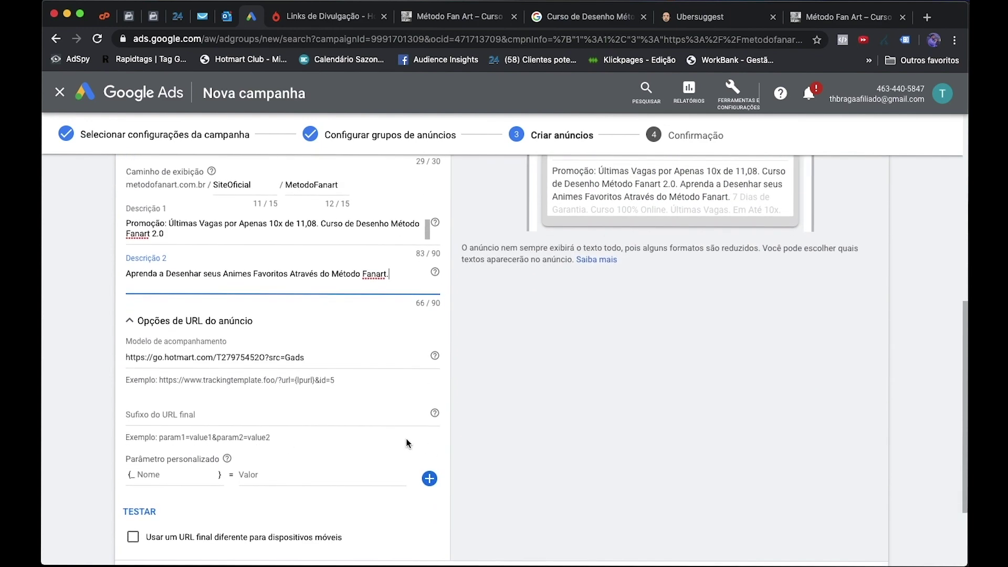
{"action": "scroll", "coordinate": [232, 401], "scroll_direction": "down", "scroll_amount": 3}
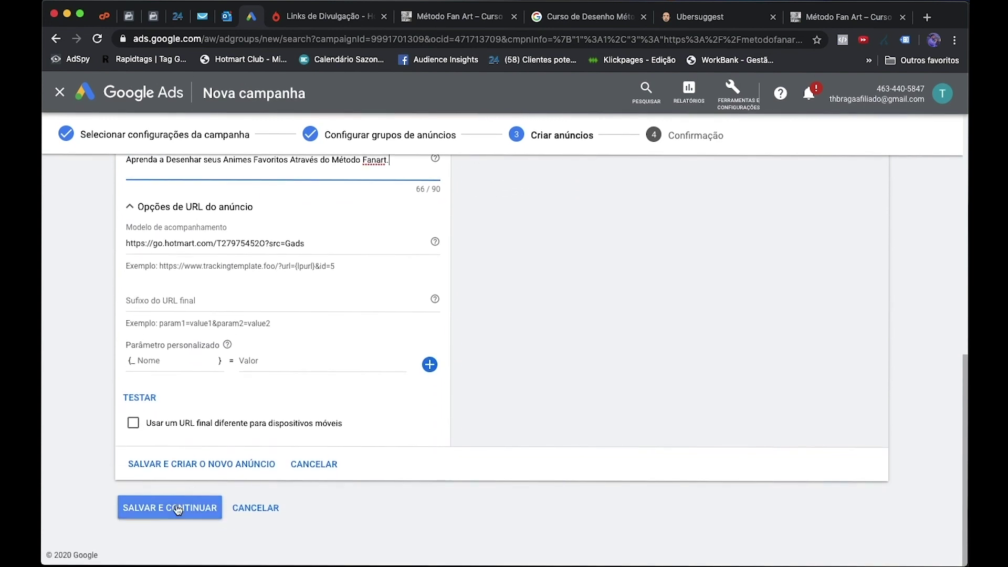
{"action": "left_click", "coordinate": [178, 505]}
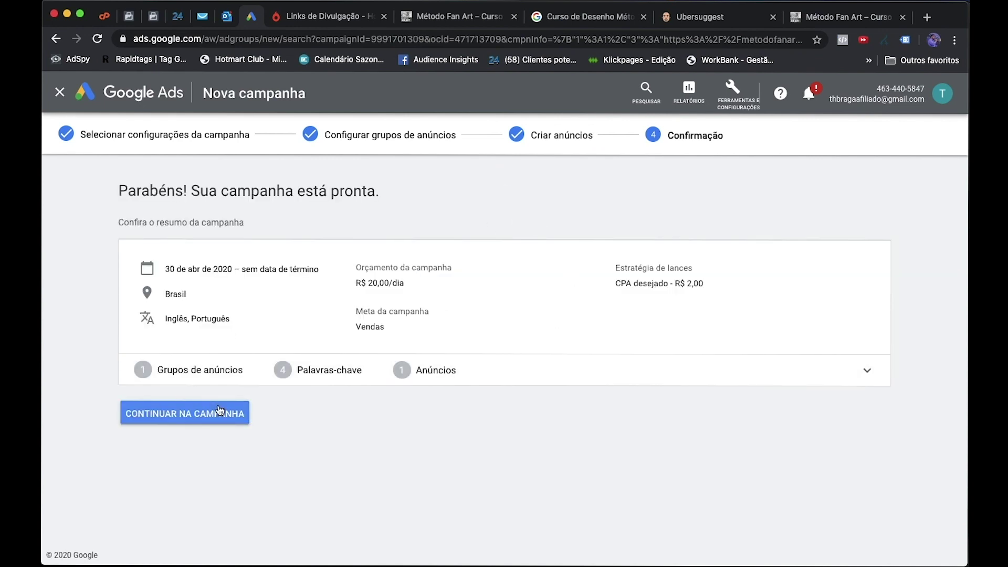
{"action": "left_click", "coordinate": [209, 425]}
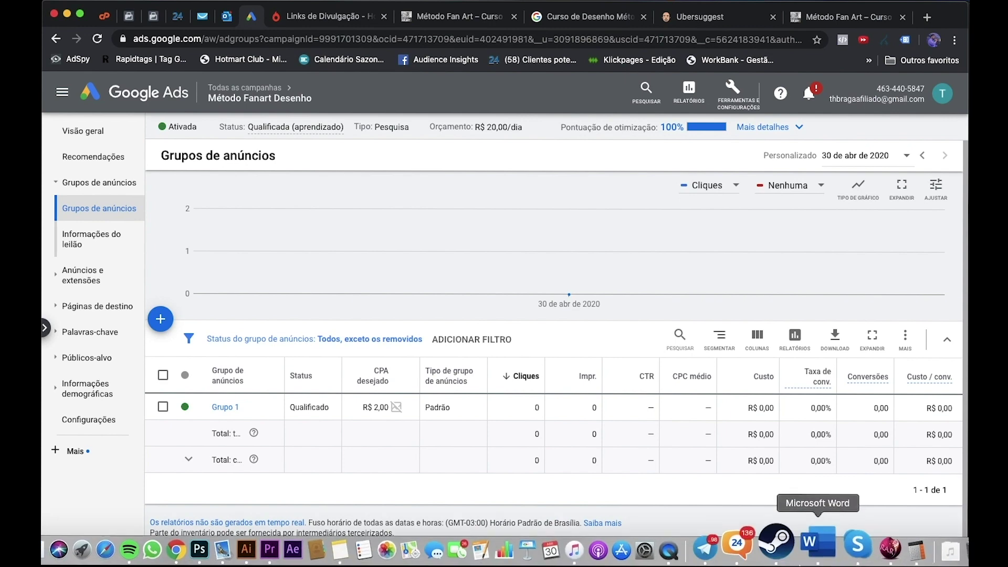
Switch to the Word notes and copy the negative keyword list under Como fazer a otimização, from Download through É confiável.
{"action": "left_click", "coordinate": [808, 549]}
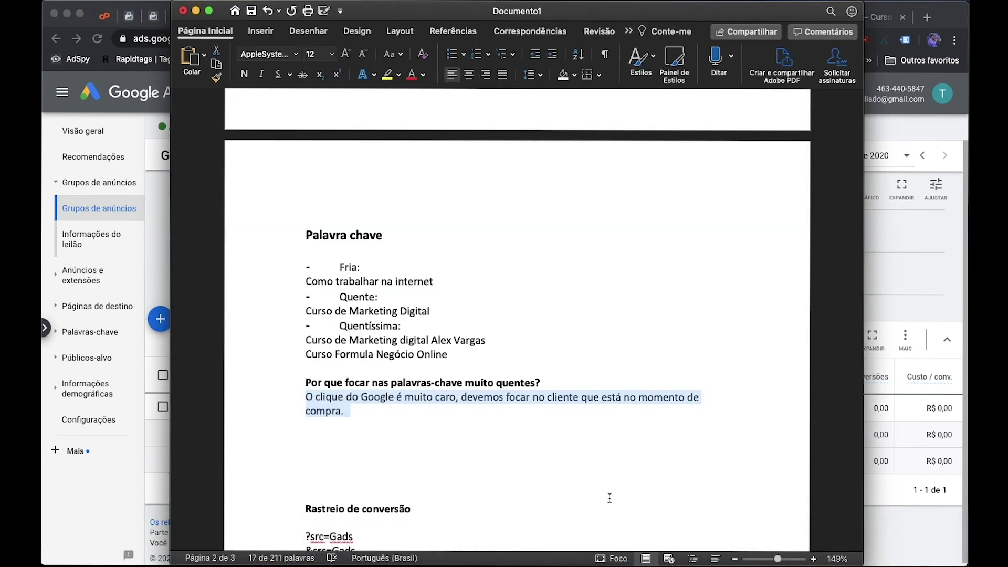
{"action": "scroll", "coordinate": [607, 496], "scroll_direction": "down", "scroll_amount": 8}
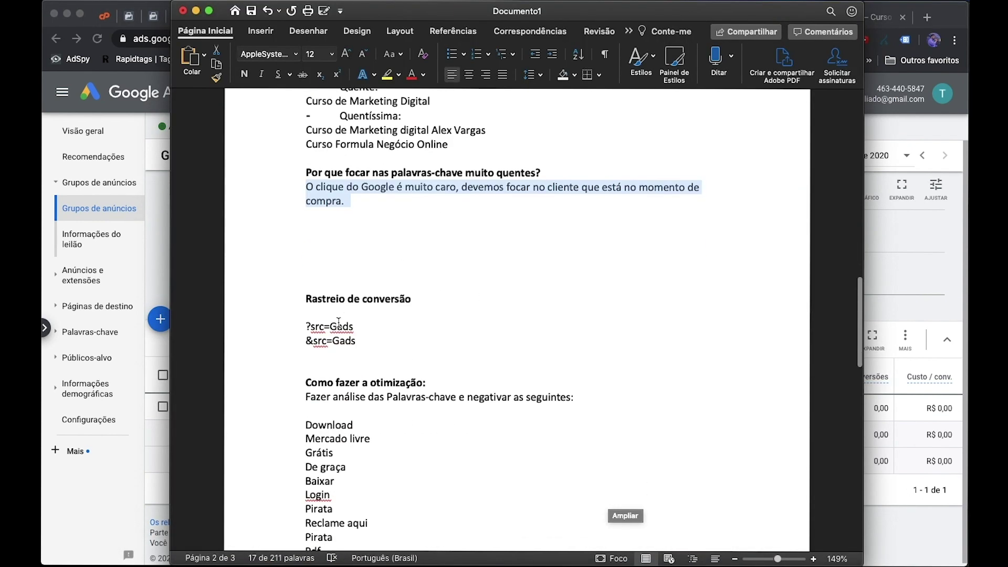
{"action": "scroll", "coordinate": [338, 323], "scroll_direction": "down", "scroll_amount": 2}
{"action": "left_click", "coordinate": [329, 334]}
{"action": "triple_click", "coordinate": [329, 334]}
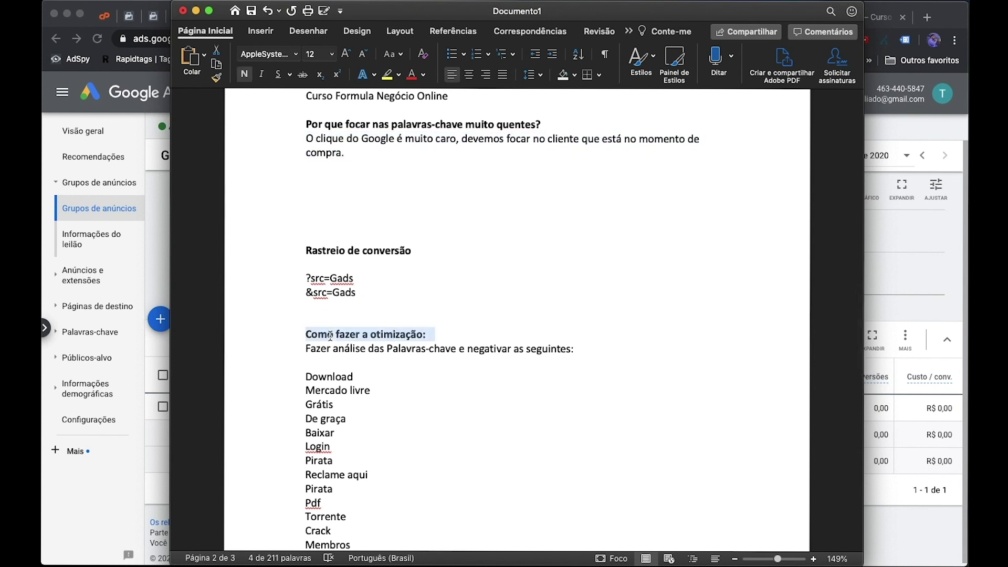
{"action": "left_click", "coordinate": [319, 334]}
{"action": "scroll", "coordinate": [487, 436], "scroll_direction": "down", "scroll_amount": 4}
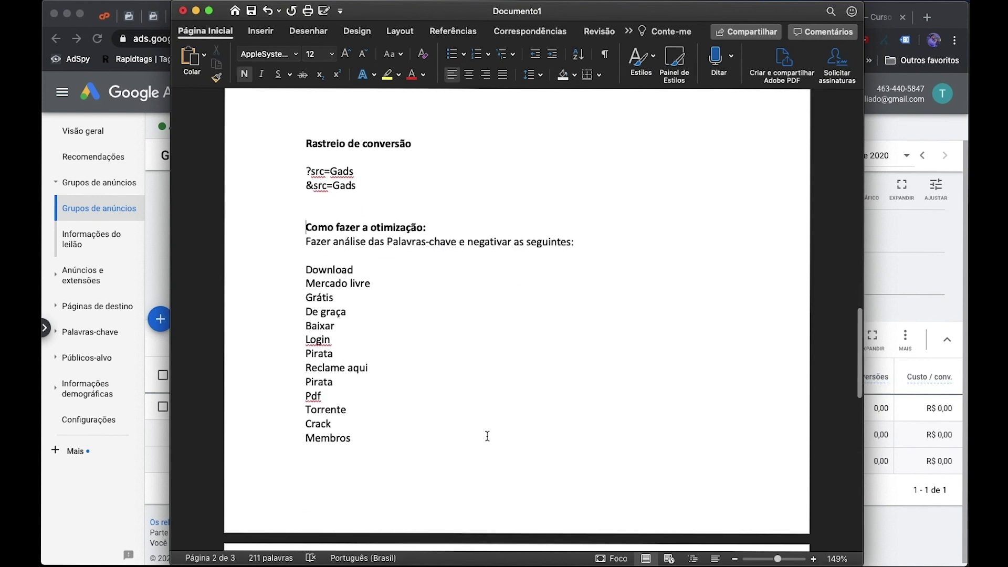
{"action": "left_click_drag", "start_coordinate": [308, 269], "coordinate": [378, 439]}
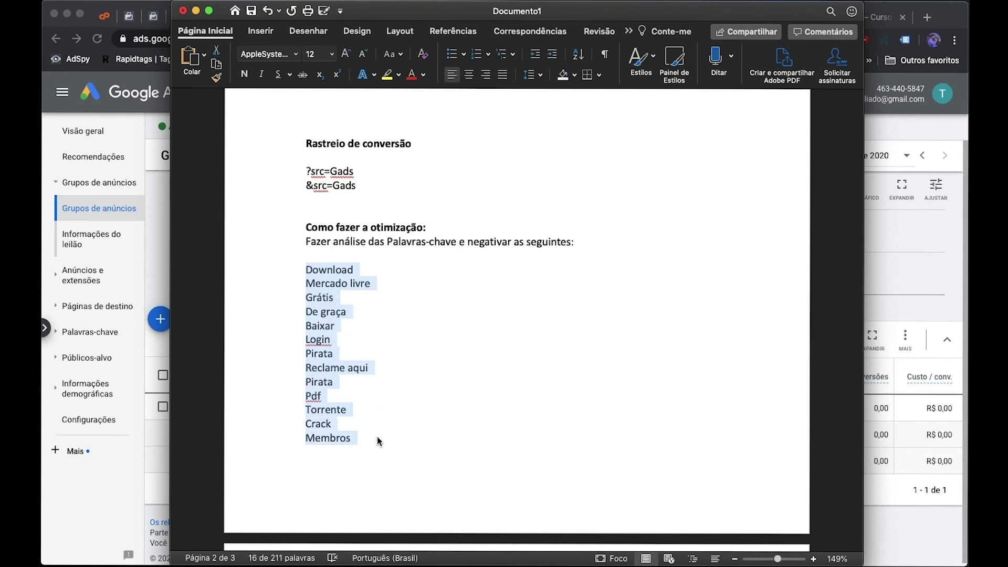
{"action": "scroll", "coordinate": [378, 439], "scroll_direction": "down", "scroll_amount": 6}
{"action": "left_click", "coordinate": [361, 497], "text": "shift"}
{"action": "key", "text": "super+c"}
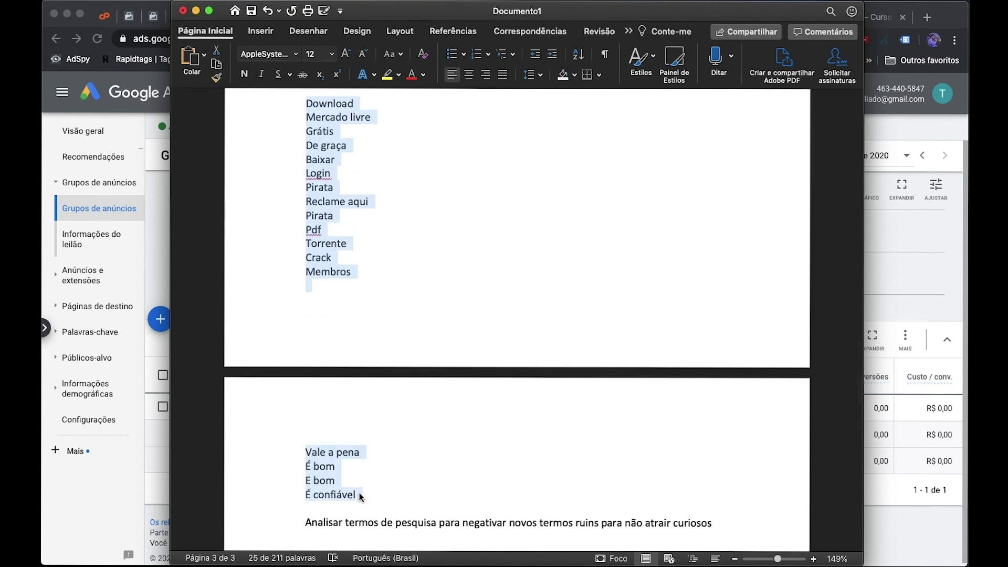
Switch back to Google Ads and open the negative keywords of the ad group Grupo 1.
{"action": "left_click", "coordinate": [113, 524]}
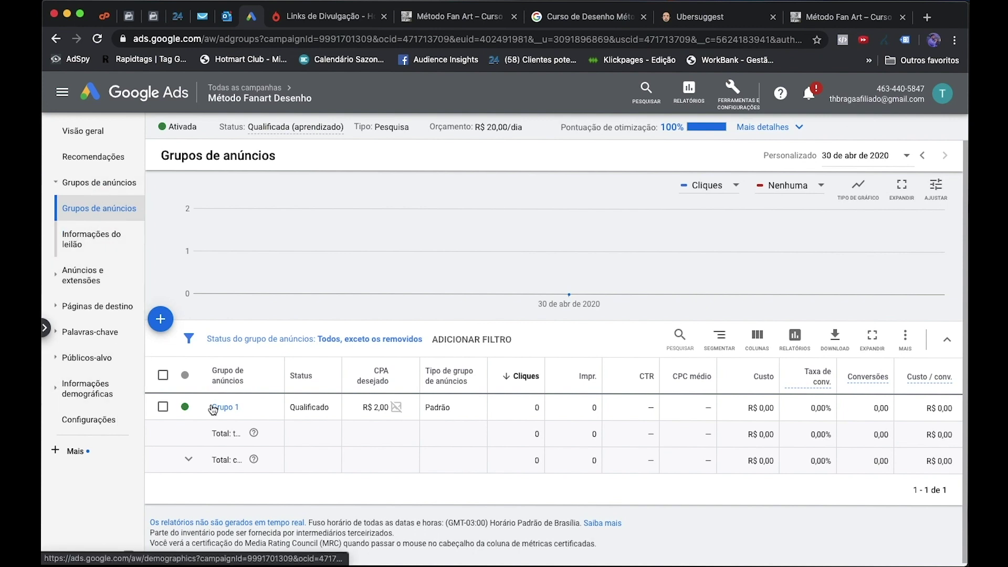
{"action": "left_click", "coordinate": [228, 409]}
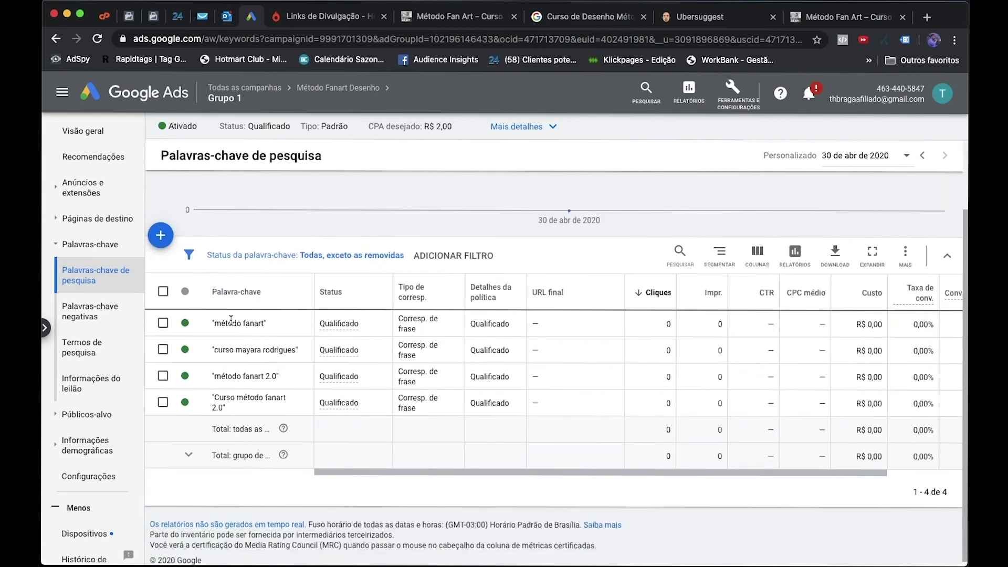
{"action": "left_click", "coordinate": [101, 312]}
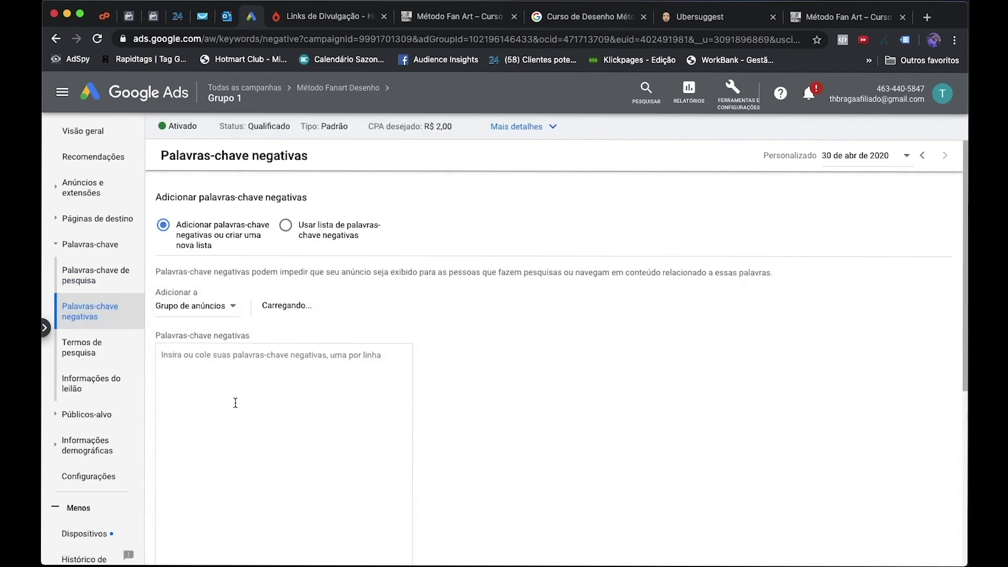
Paste the copied list from Download to É confiável as Grupo 1's negative keywords, remove the blank lines and save.
{"action": "left_click", "coordinate": [235, 403]}
{"action": "key", "text": "super+v"}
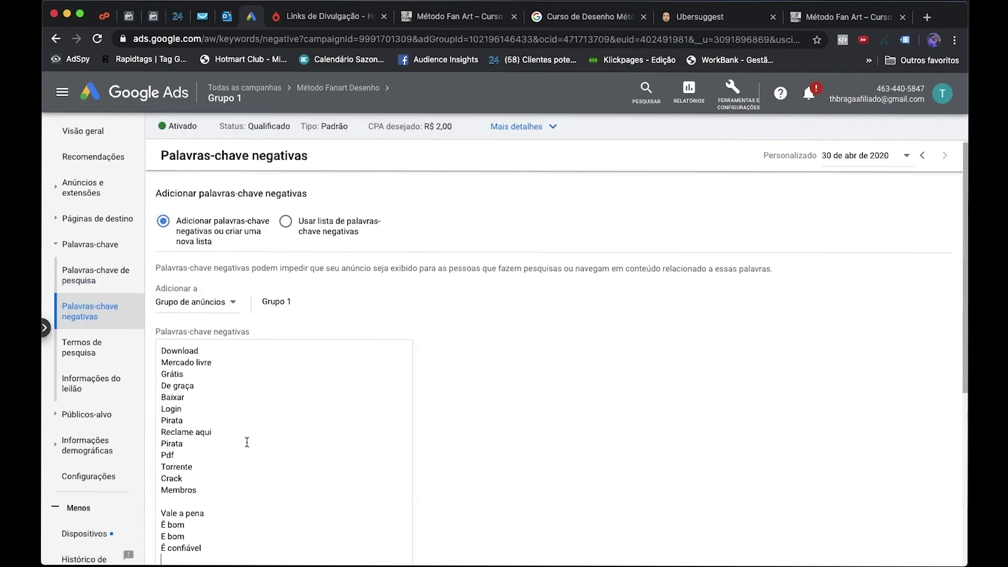
{"action": "key", "text": "BackSpace"}
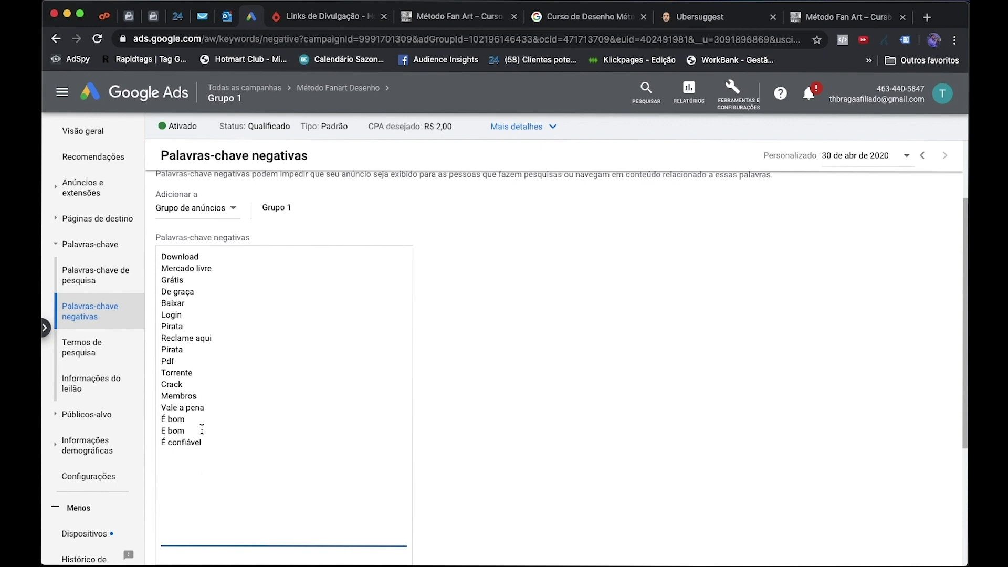
{"action": "left_click", "coordinate": [161, 429]}
{"action": "scroll", "coordinate": [274, 475], "scroll_direction": "down", "scroll_amount": 4}
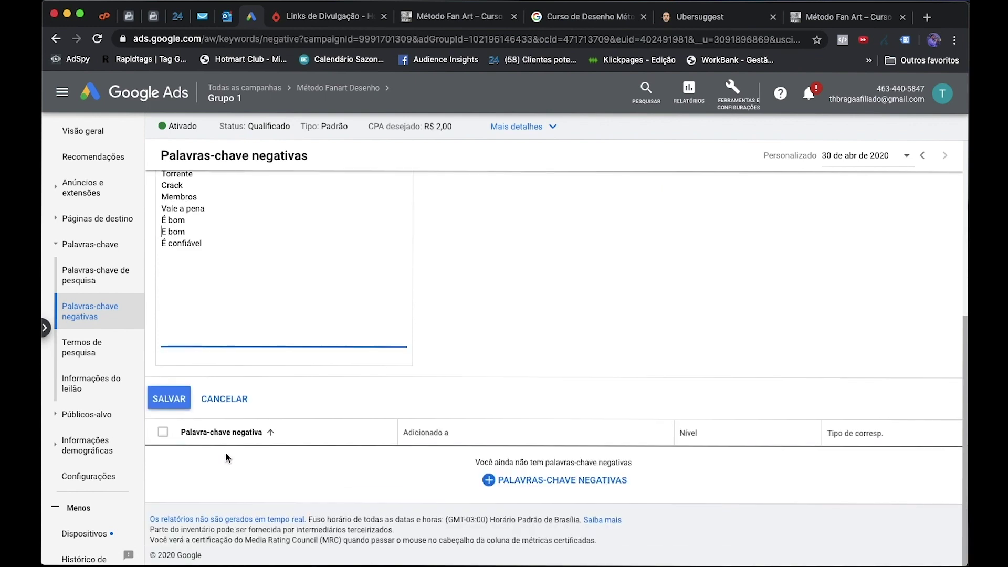
{"action": "left_click", "coordinate": [168, 401]}
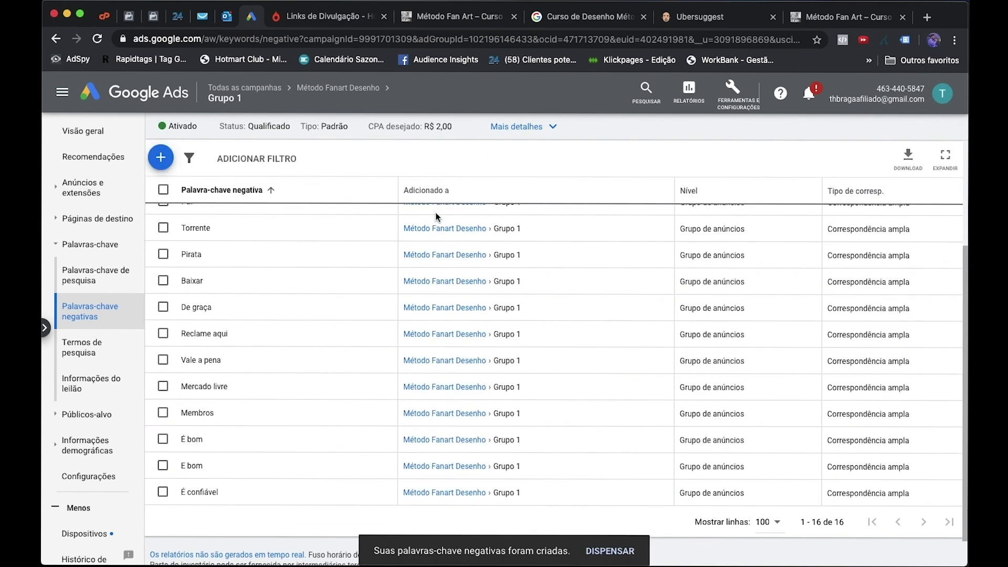
{"action": "scroll", "coordinate": [333, 273], "scroll_direction": "up", "scroll_amount": 3}
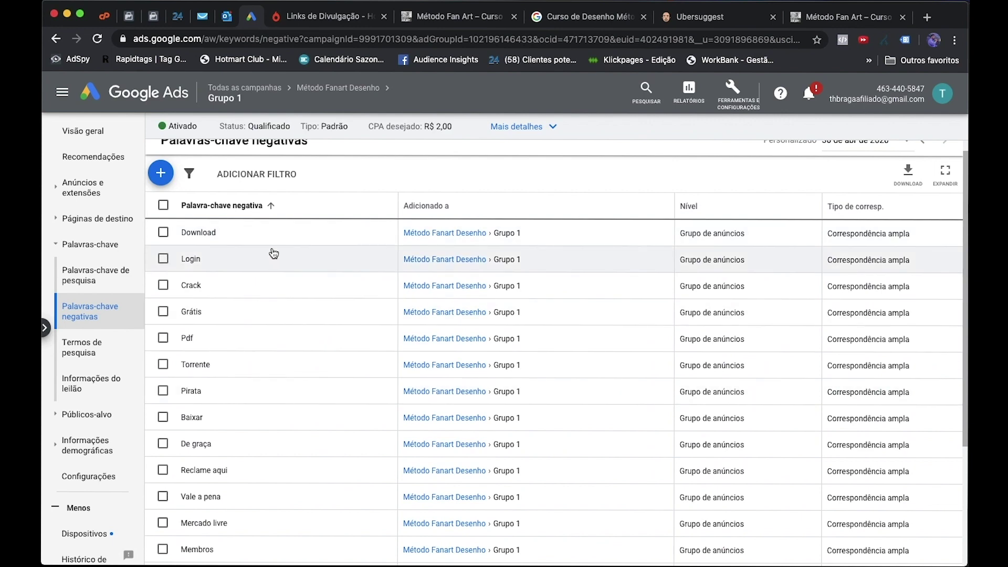
{"action": "scroll", "coordinate": [309, 538], "scroll_direction": "down", "scroll_amount": 1}
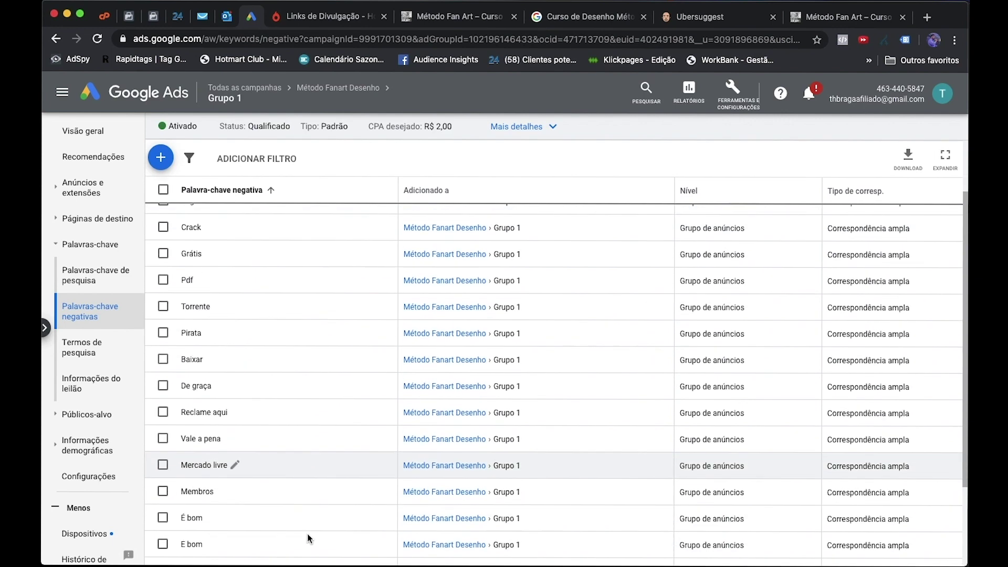
{"action": "scroll", "coordinate": [308, 538], "scroll_direction": "down", "scroll_amount": 3}
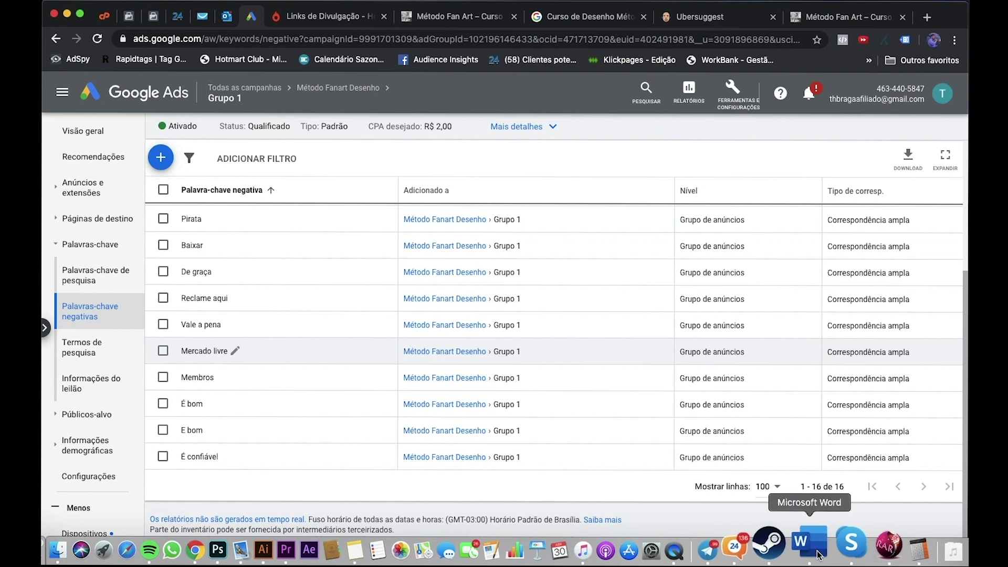
Switch to the Word notes and select the line about analysing search terms to exclude new bad terms.
{"action": "left_click", "coordinate": [862, 551]}
{"action": "scroll", "coordinate": [390, 330], "scroll_direction": "down", "scroll_amount": 5}
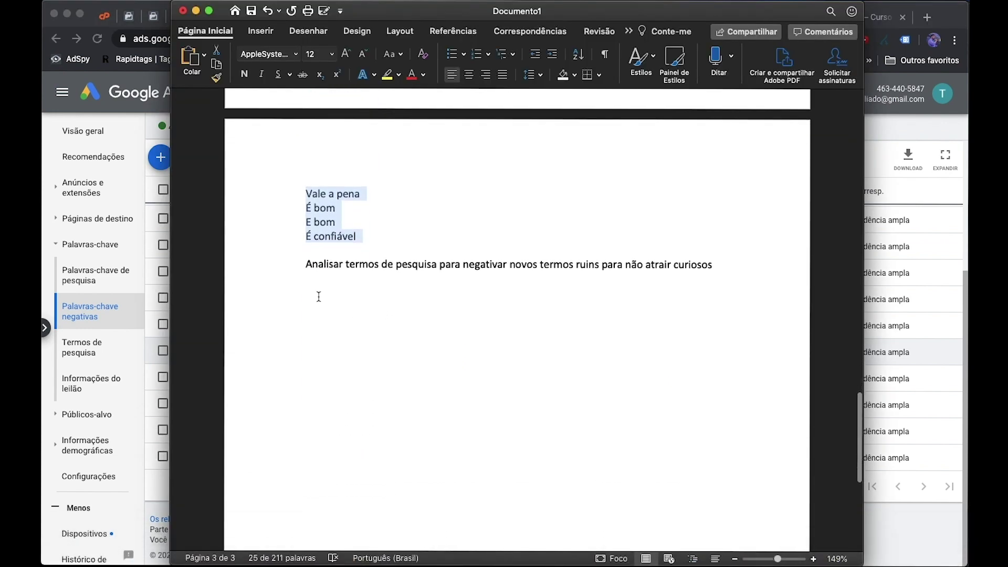
{"action": "double_click", "coordinate": [325, 265]}
{"action": "triple_click", "coordinate": [325, 265]}
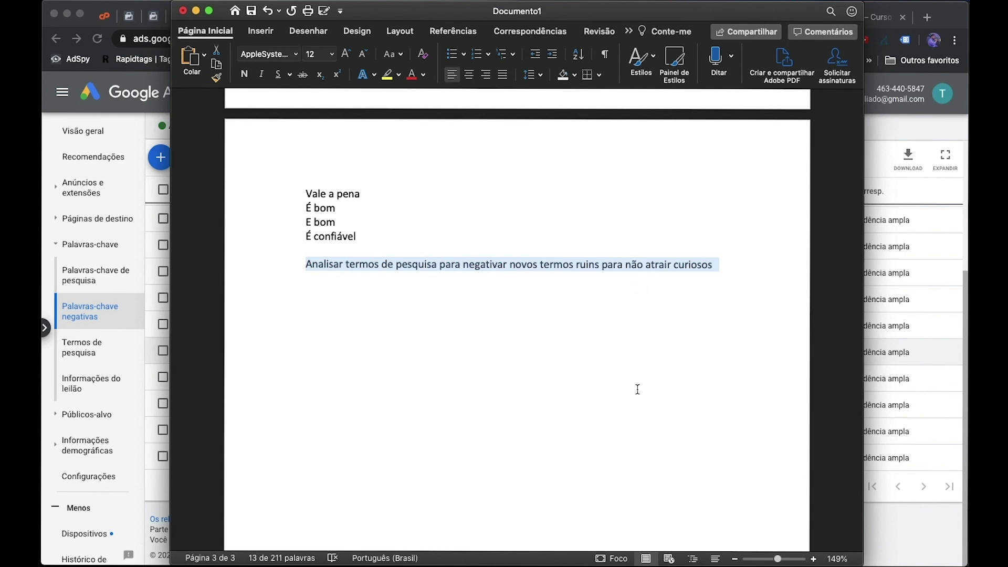
Return to Google Ads and review the Método Fanart Desenho campaign overview, including its keywords, ad, locations and performance metrics.
{"action": "key", "text": "super+h"}
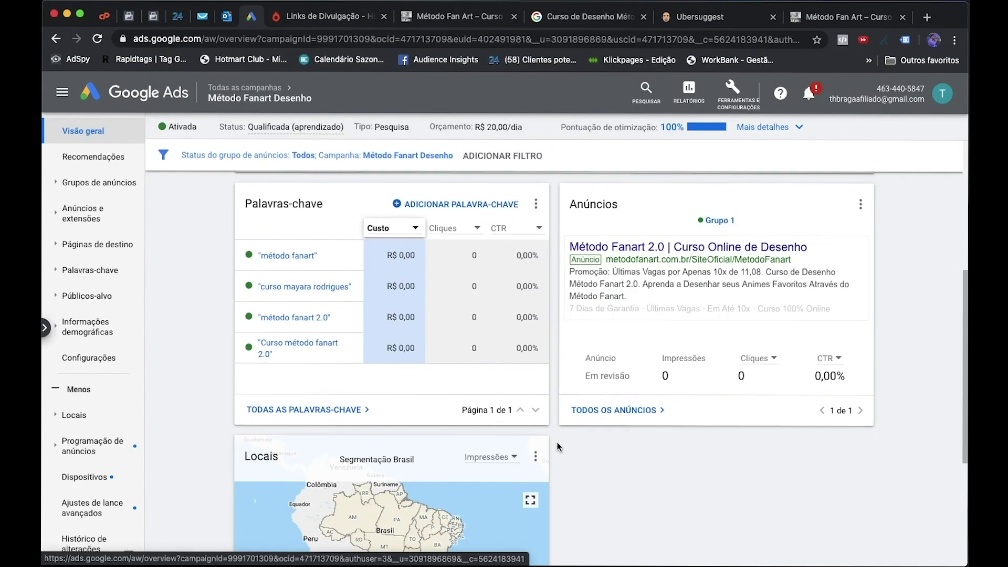
{"action": "scroll", "coordinate": [558, 446], "scroll_direction": "down", "scroll_amount": 1}
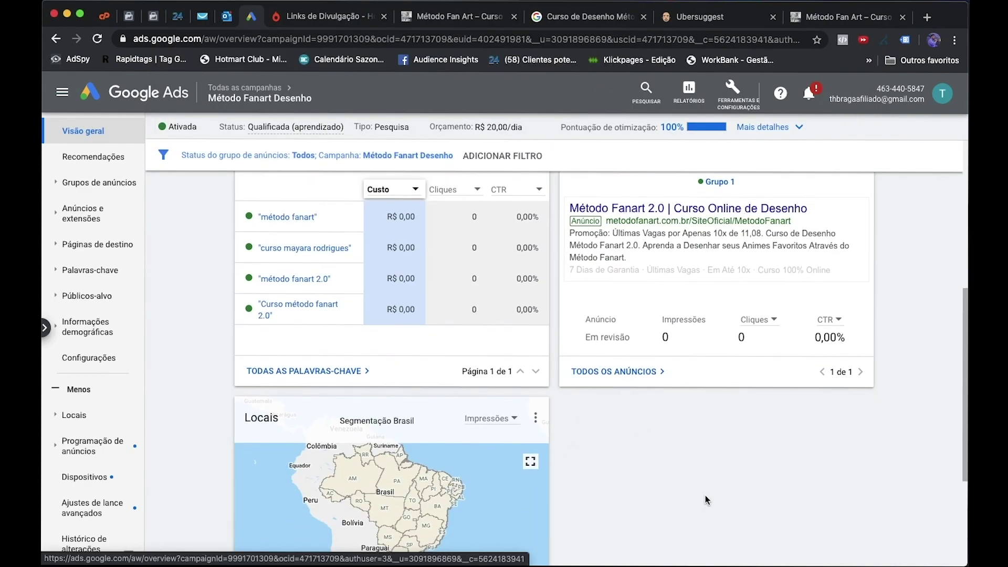
{"action": "scroll", "coordinate": [695, 468], "scroll_direction": "down", "scroll_amount": 3}
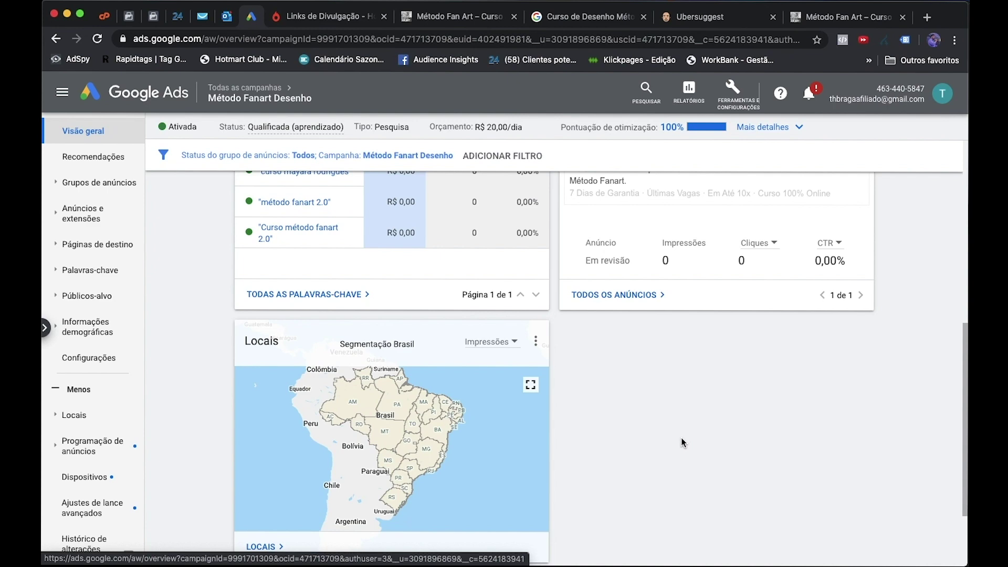
{"action": "scroll", "coordinate": [681, 440], "scroll_direction": "up", "scroll_amount": 5}
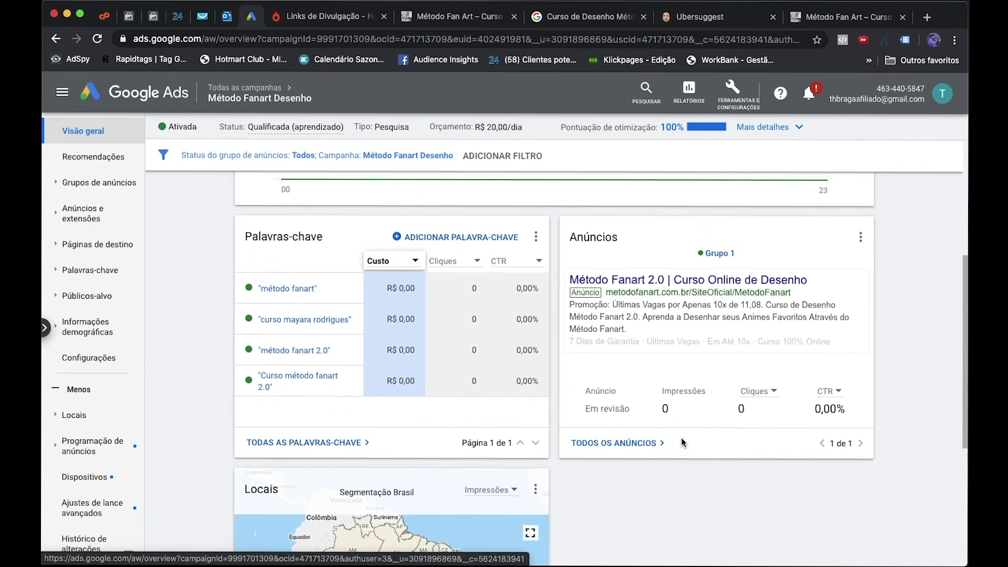
{"action": "scroll", "coordinate": [681, 441], "scroll_direction": "up", "scroll_amount": 8}
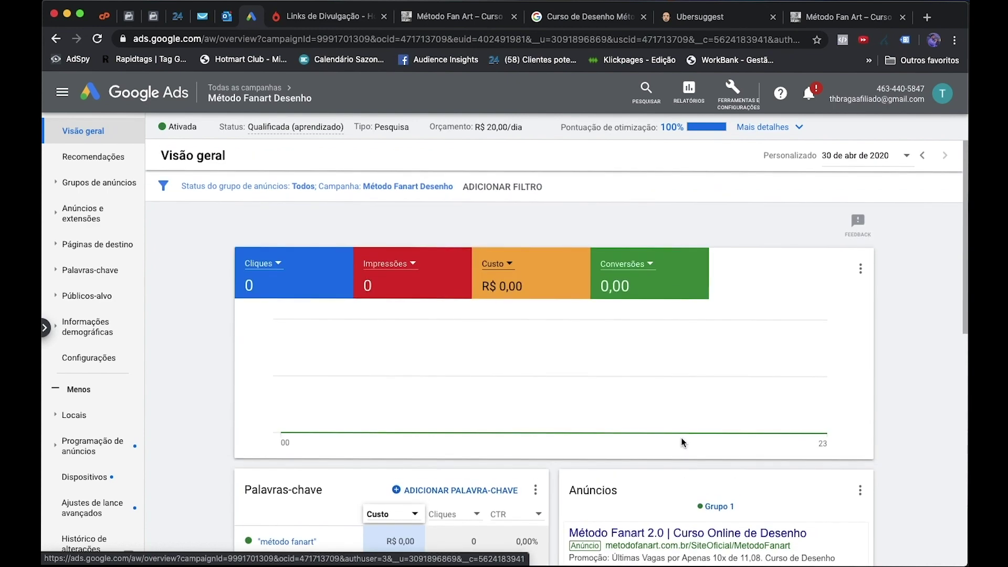